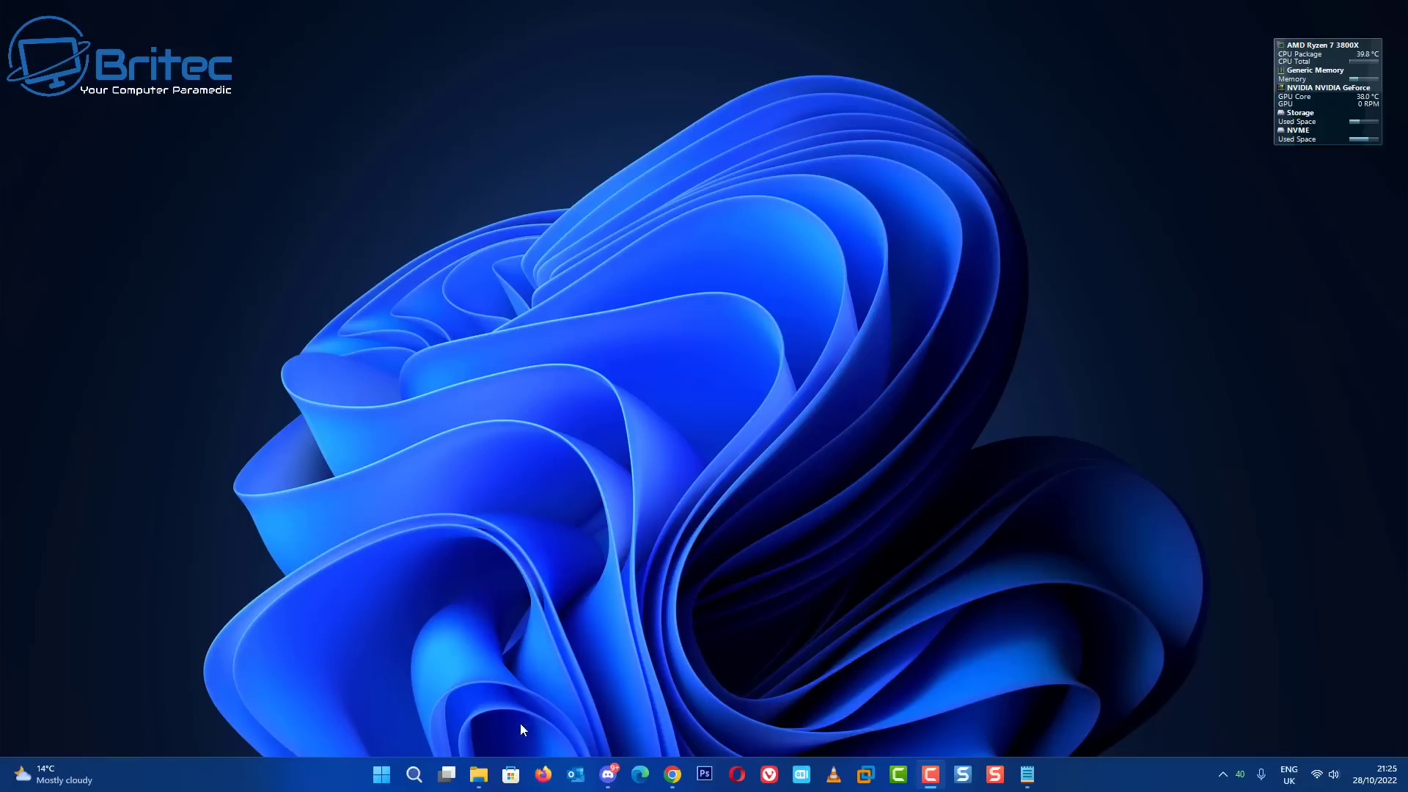
Open File Explorer on This PC and go into Local Disk (C:)
{"action": "right_click", "coordinate": [483, 770]}
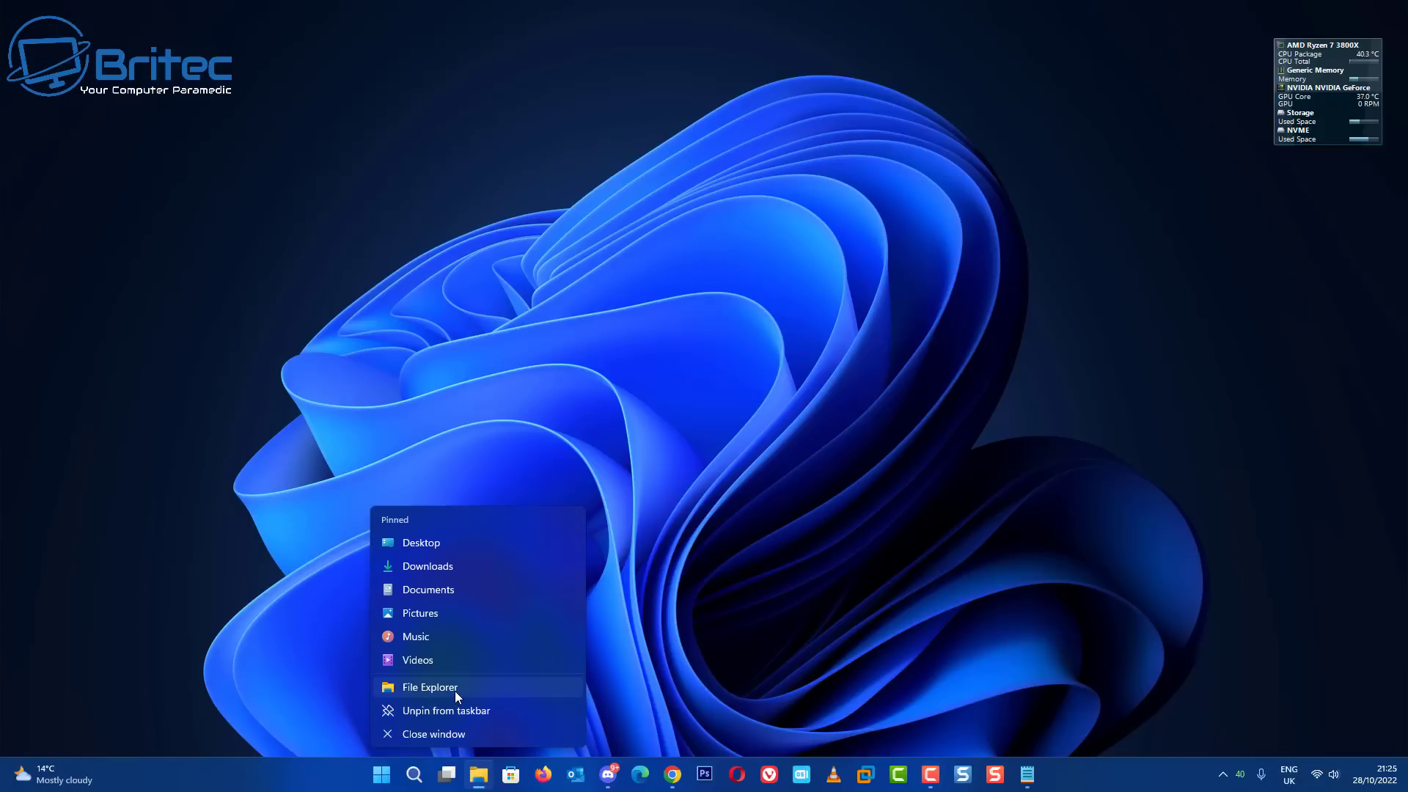
{"action": "left_click", "coordinate": [454, 689]}
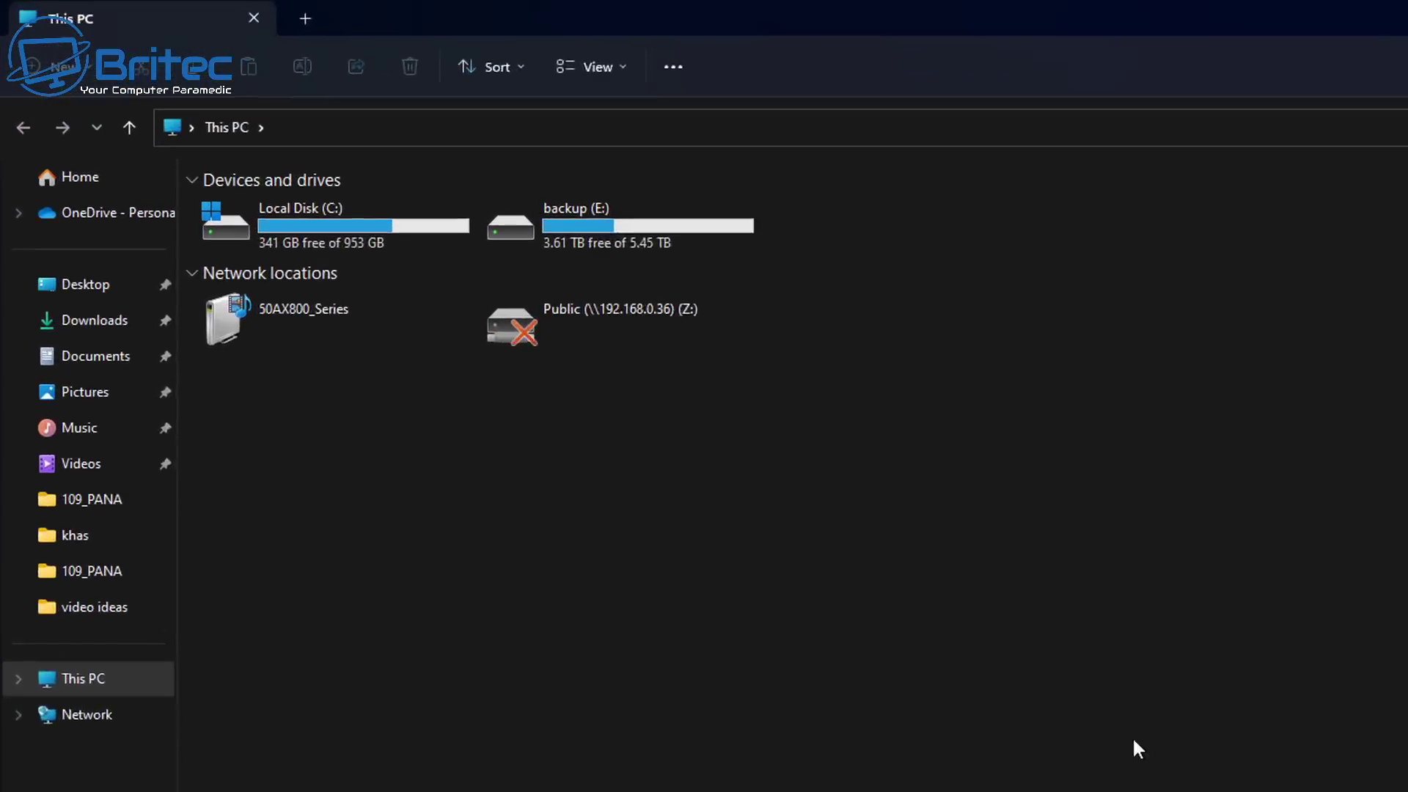
{"action": "double_click", "coordinate": [370, 229]}
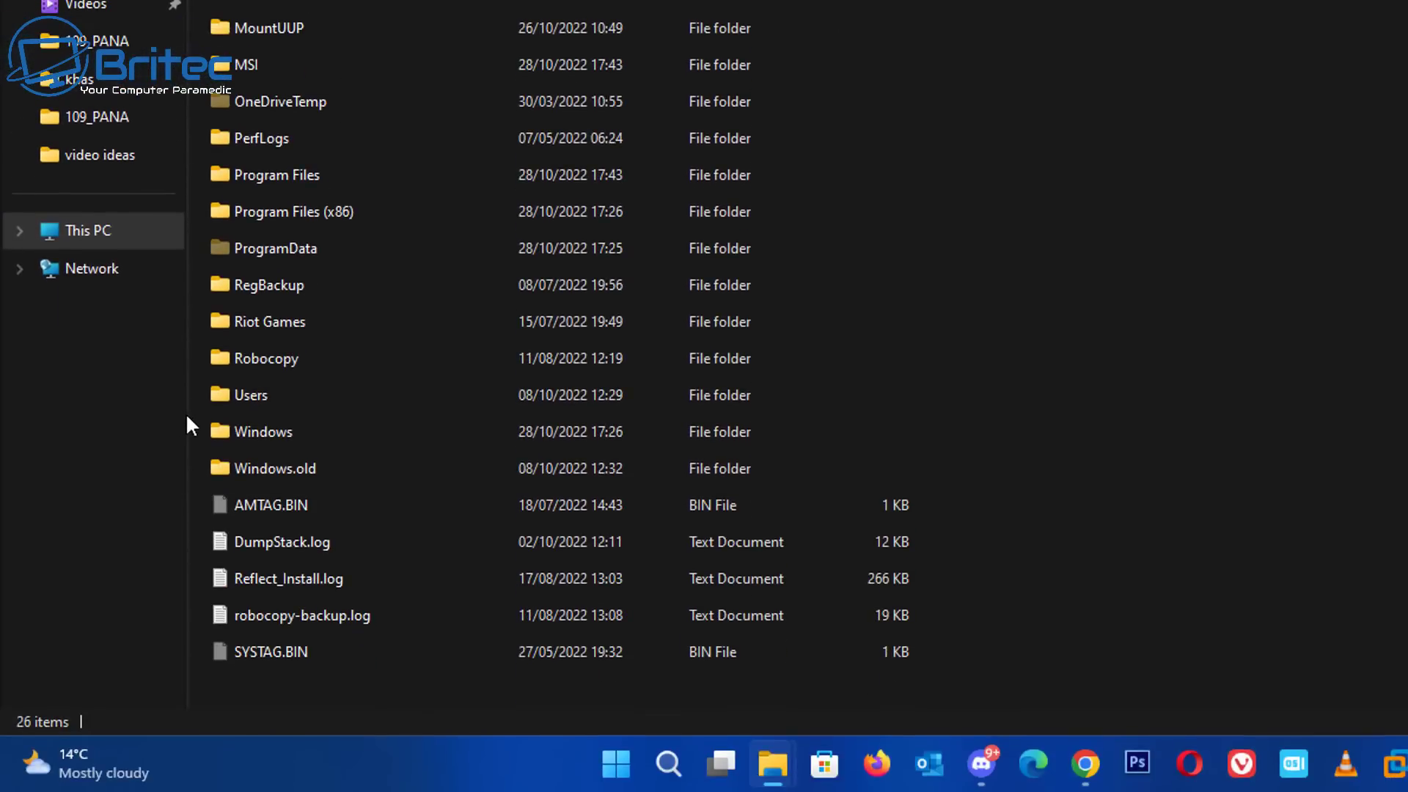
Create a new folder named 'registry backup' at the root of C:
{"action": "right_click", "coordinate": [195, 429]}
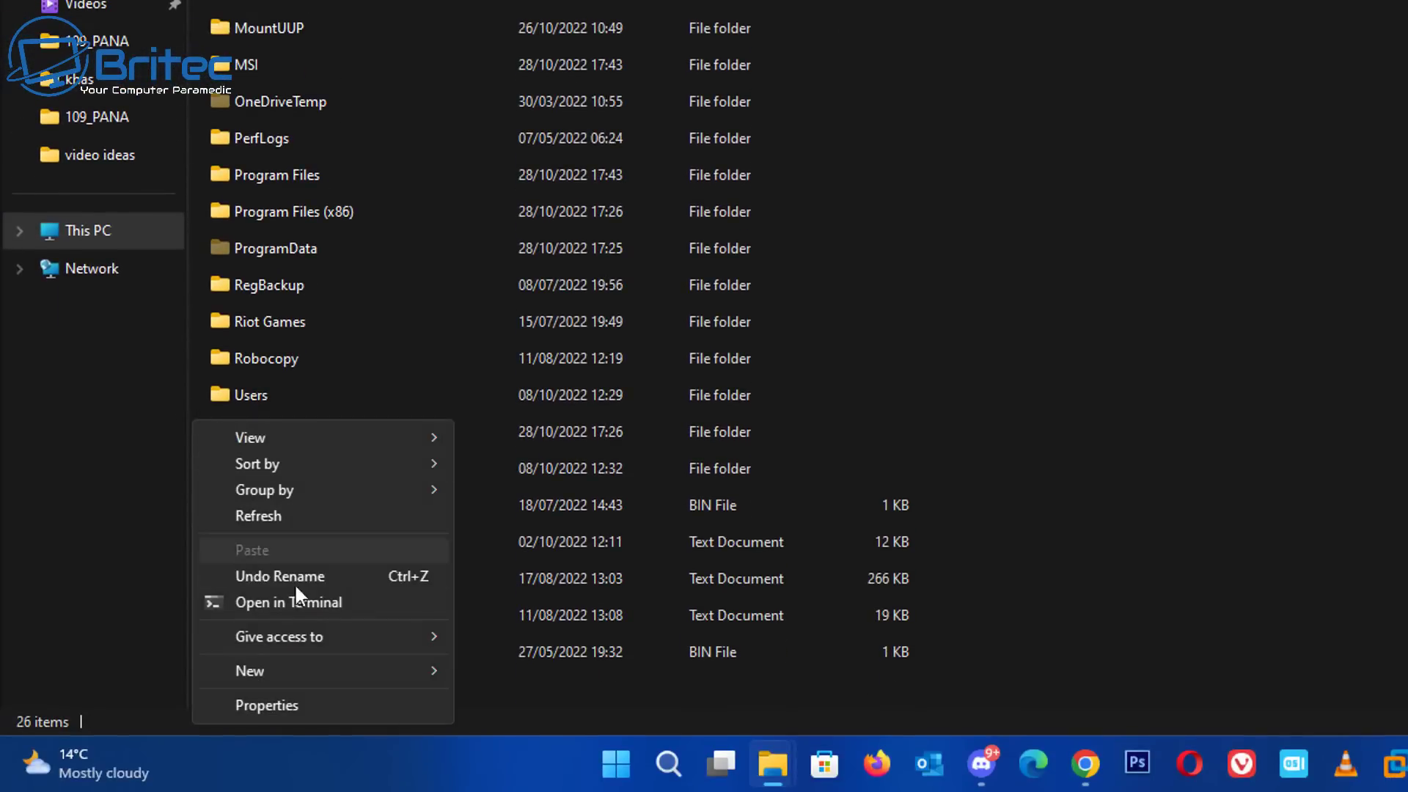
{"action": "mouse_move", "coordinate": [357, 682]}
{"action": "left_click", "coordinate": [515, 679]}
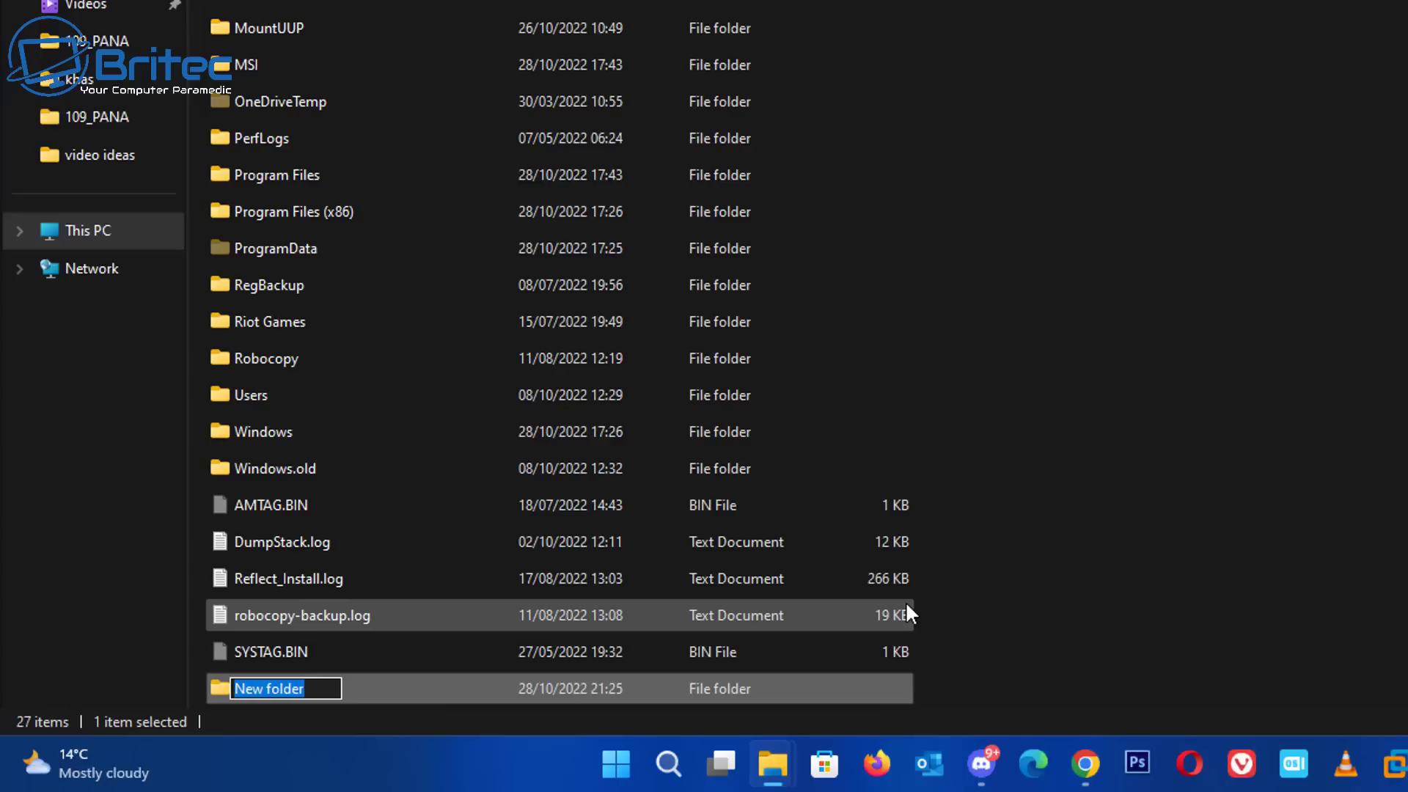
{"action": "type", "text": "reg"}
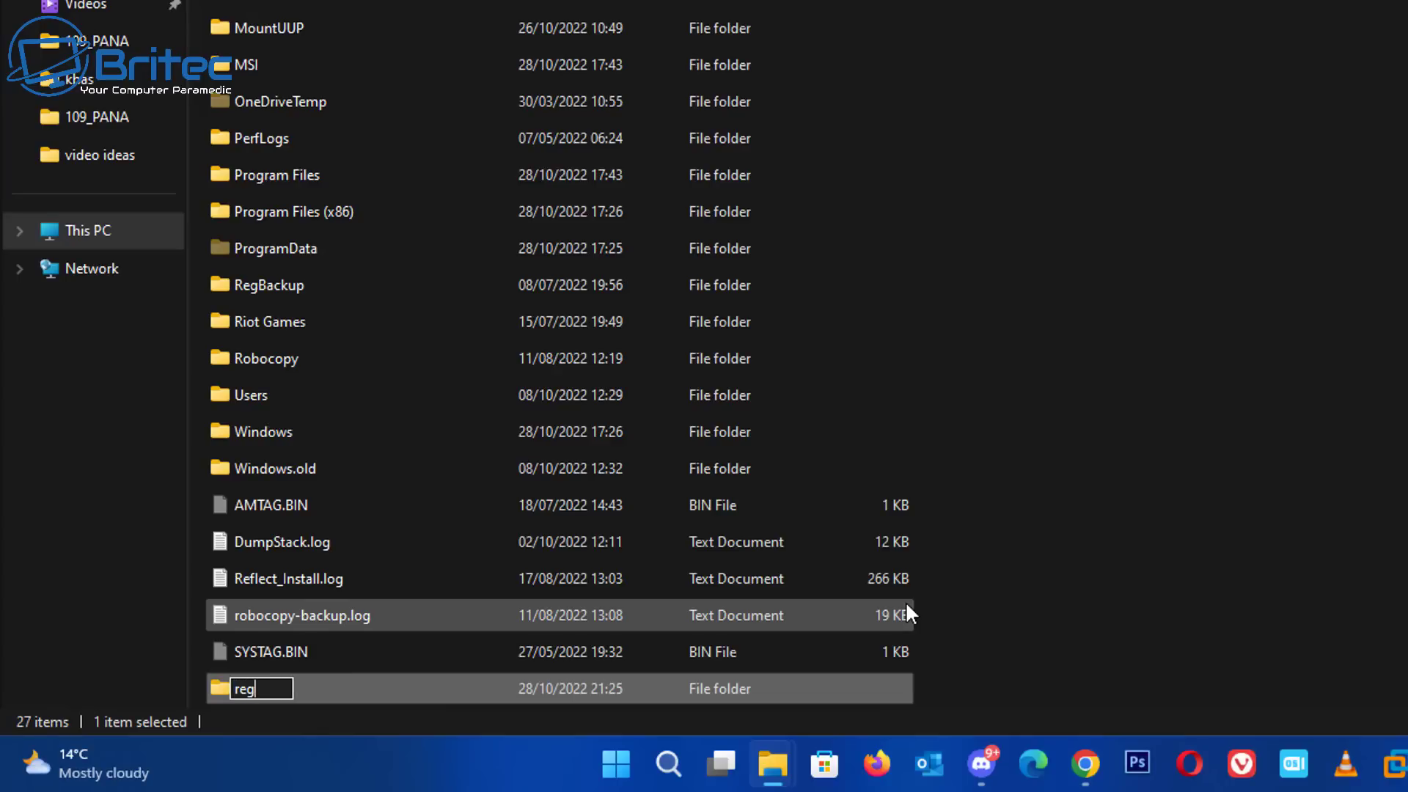
{"action": "type", "text": "istry backup"}
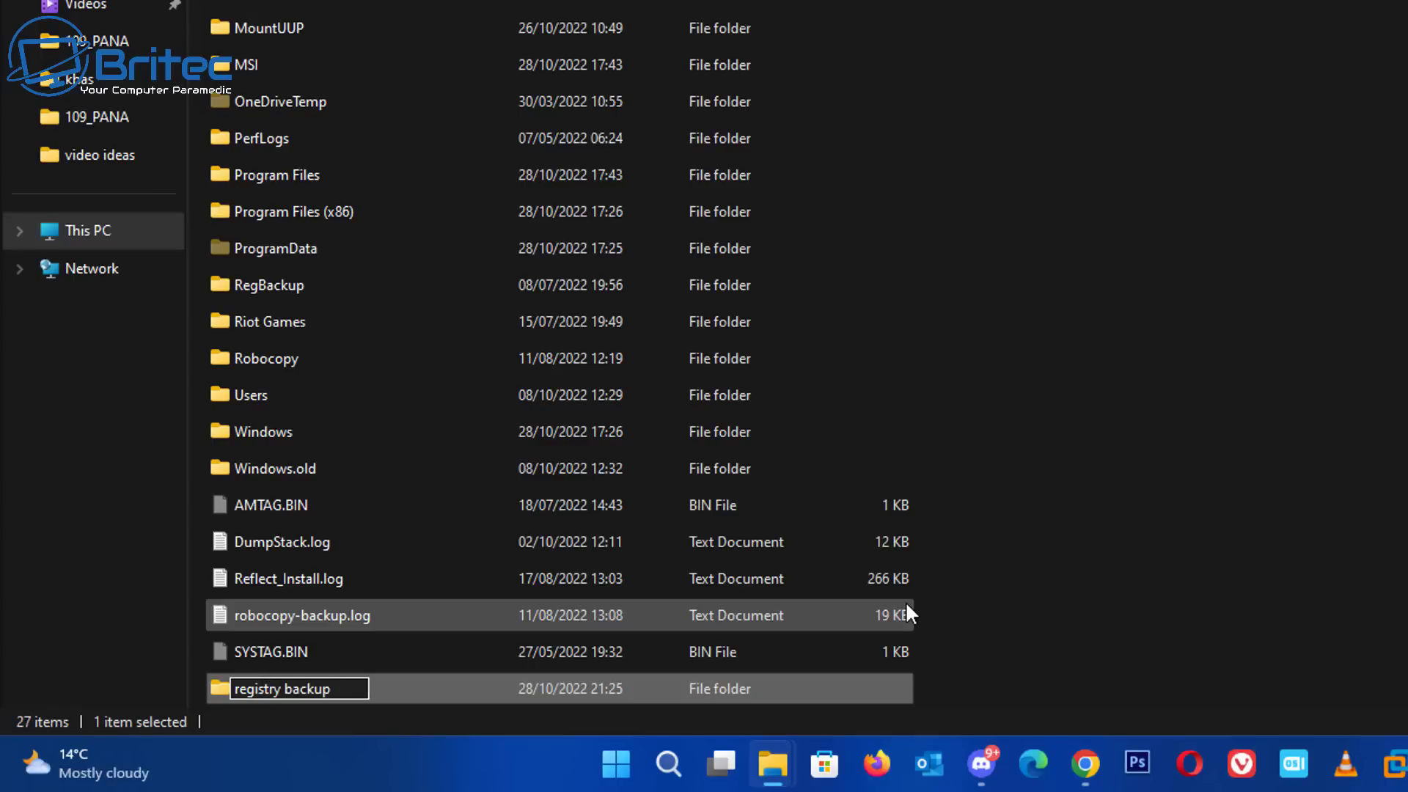
{"action": "left_click", "coordinate": [396, 688]}
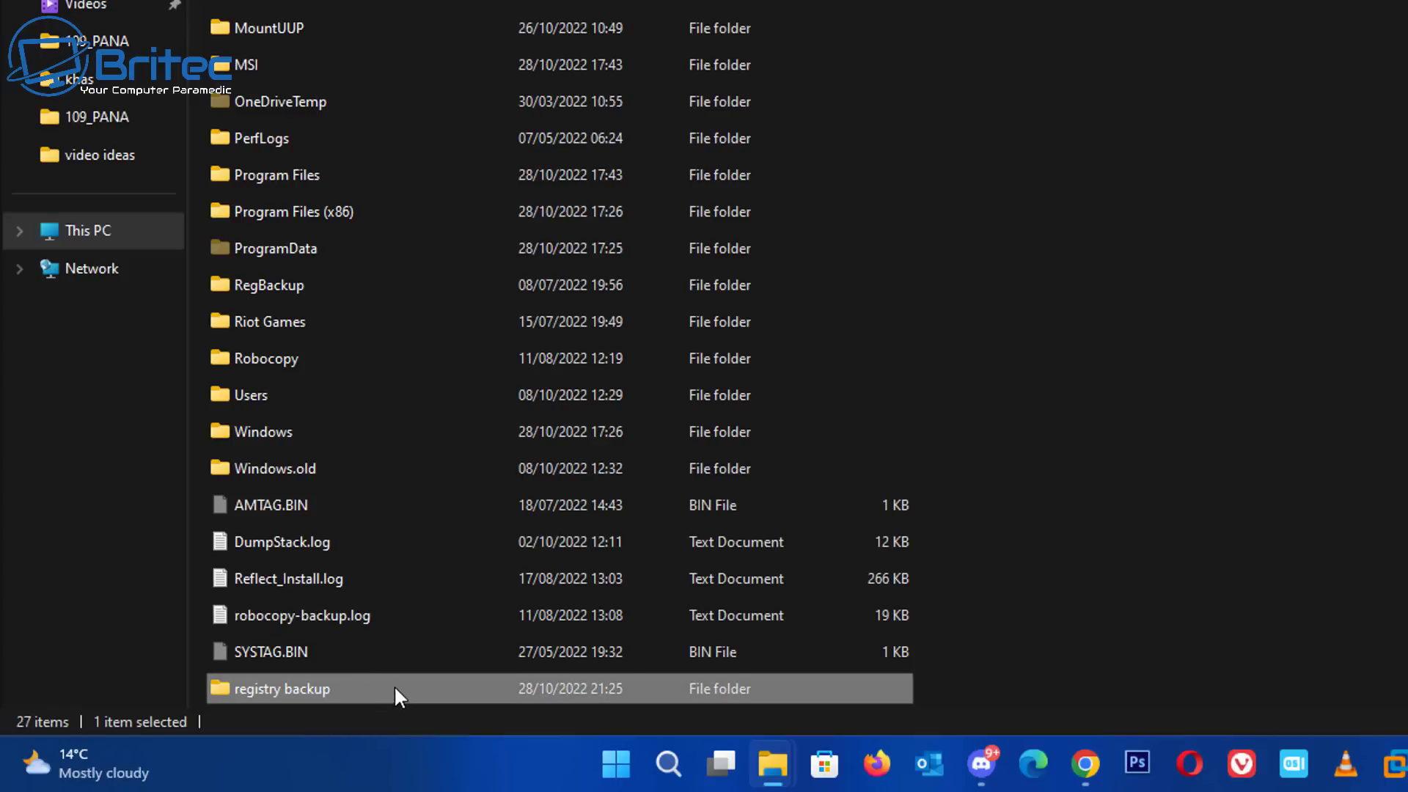
{"action": "left_click", "coordinate": [394, 687]}
Close File Explorer and launch Registry Editor by searching for 'regedit'
{"action": "left_click", "coordinate": [1045, 480]}
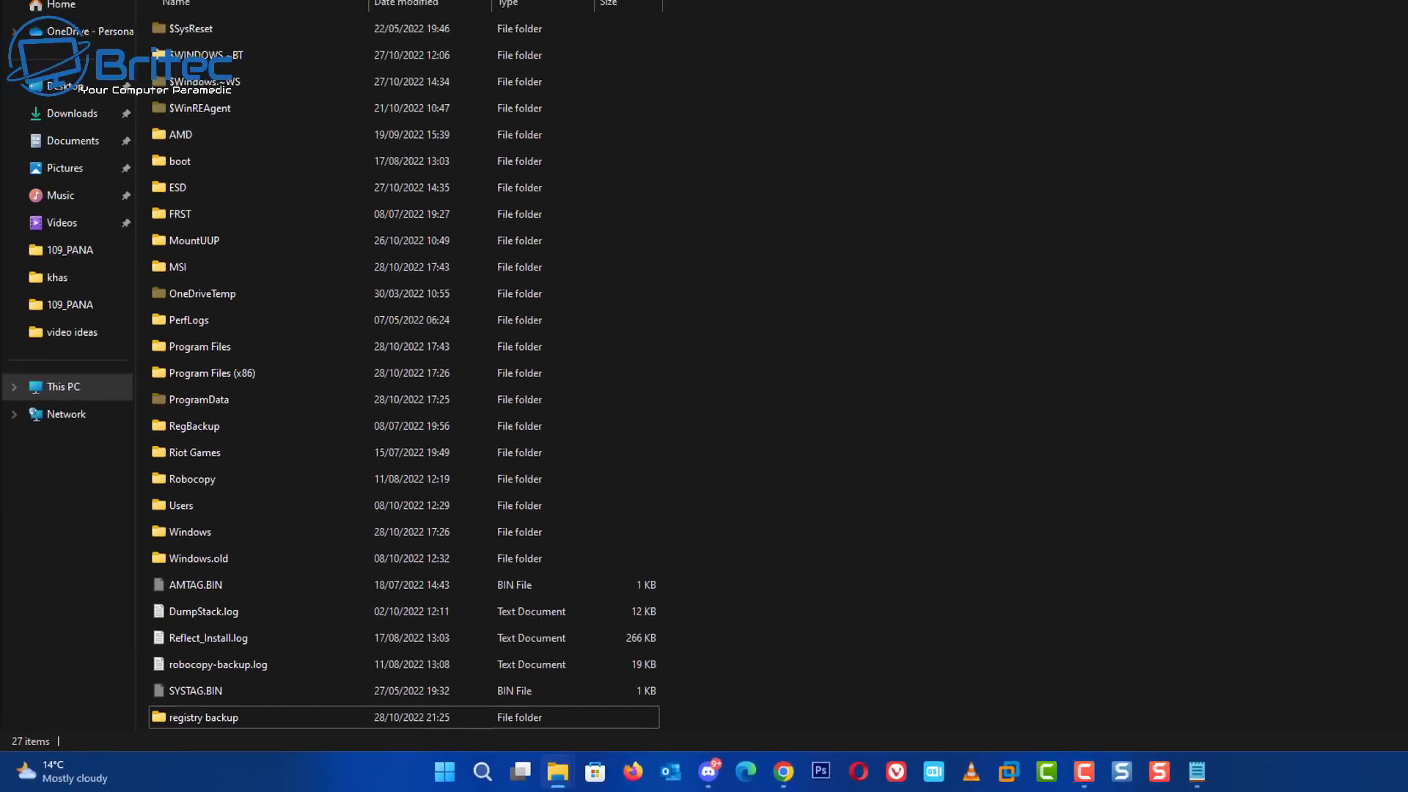
{"action": "left_click", "coordinate": [1395, 10]}
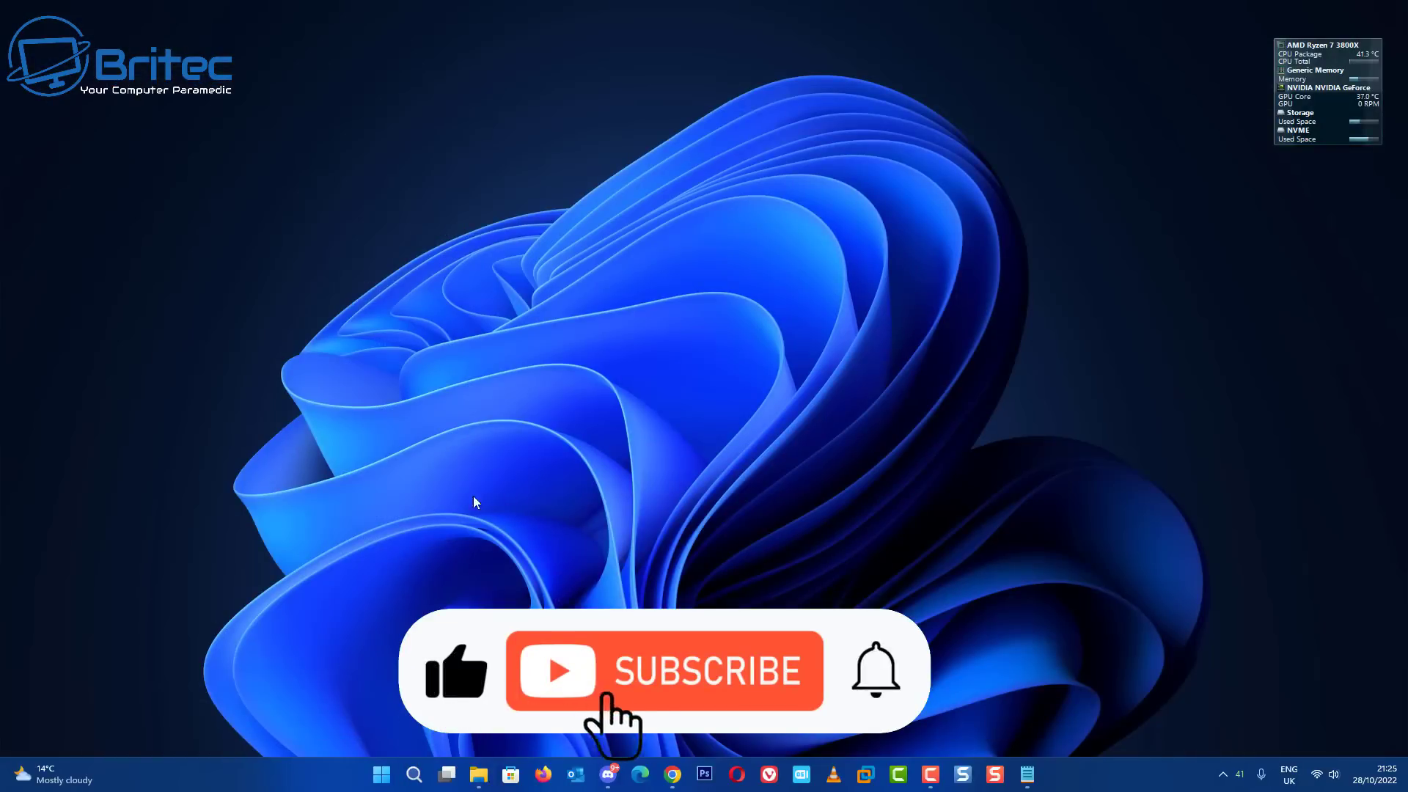
{"action": "left_click", "coordinate": [414, 774]}
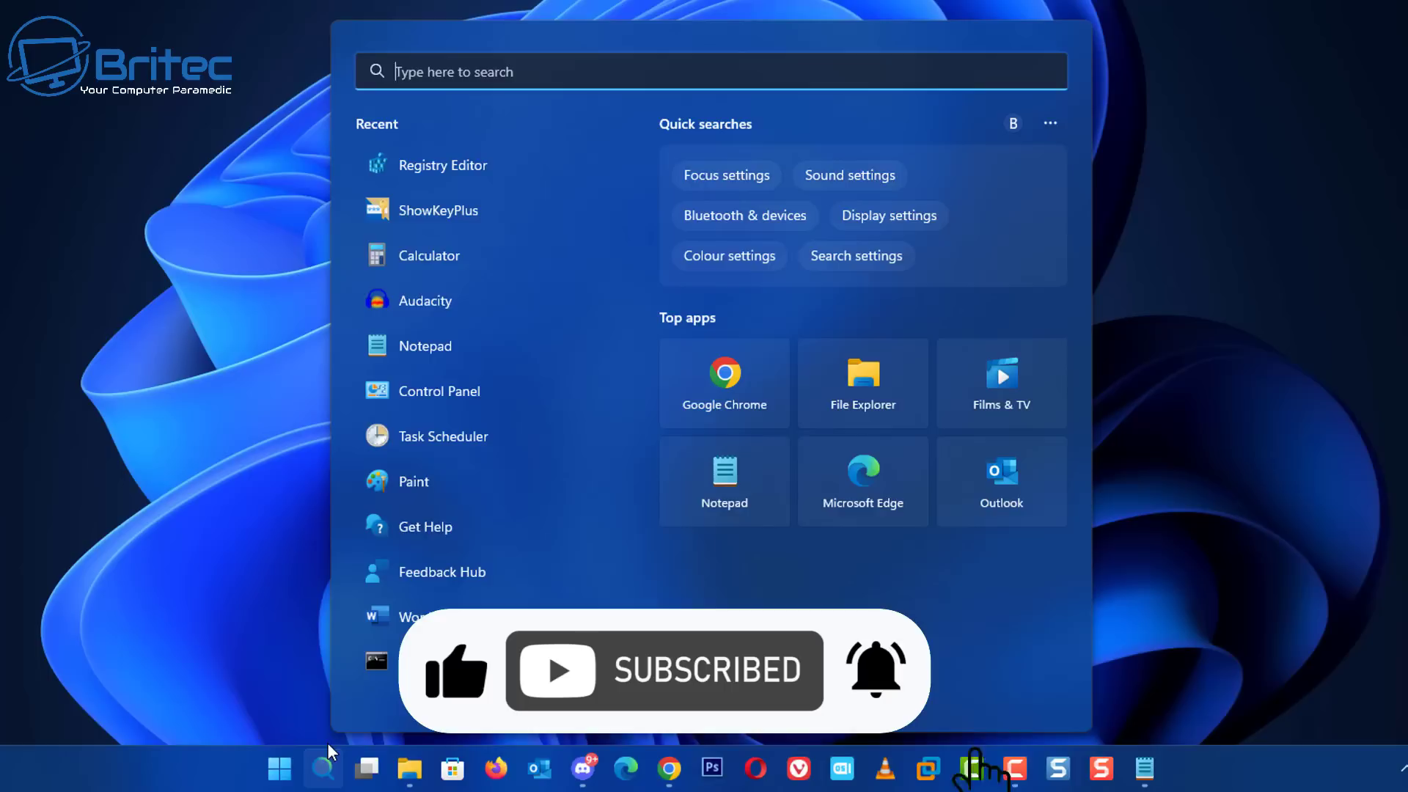
{"action": "type", "text": "regedit"}
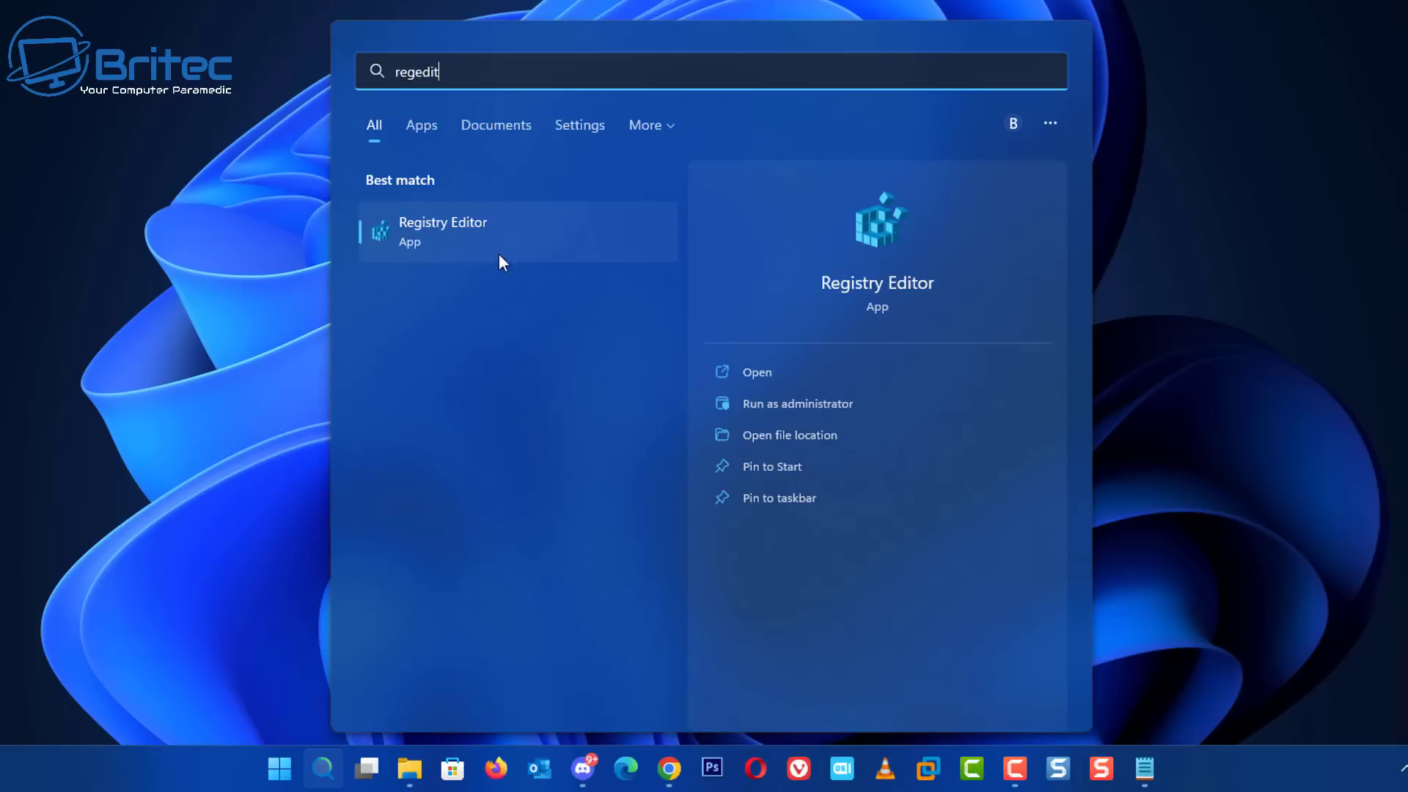
{"action": "left_click", "coordinate": [473, 247]}
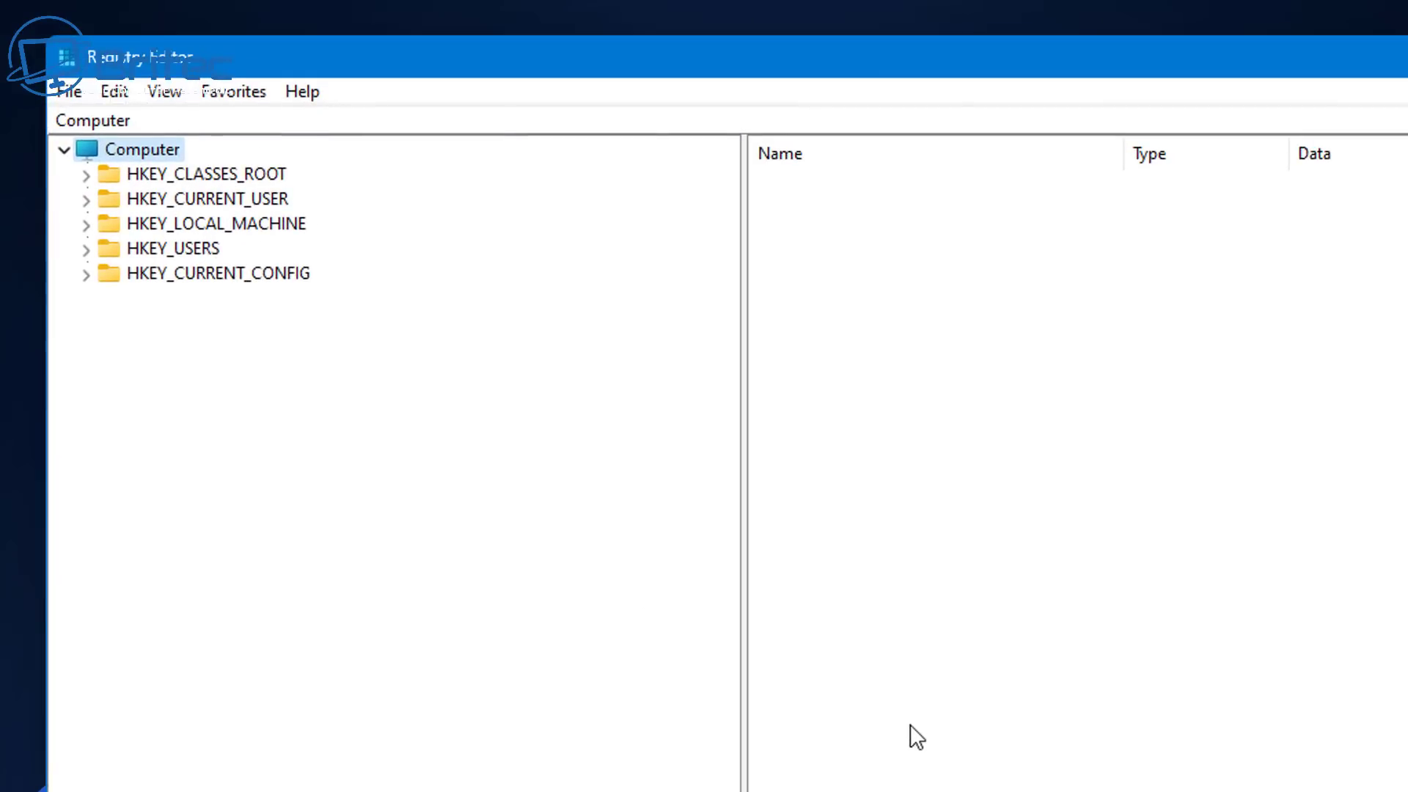
Look through the HKEY root keys, ending with the Computer root selected
{"action": "left_click", "coordinate": [164, 199]}
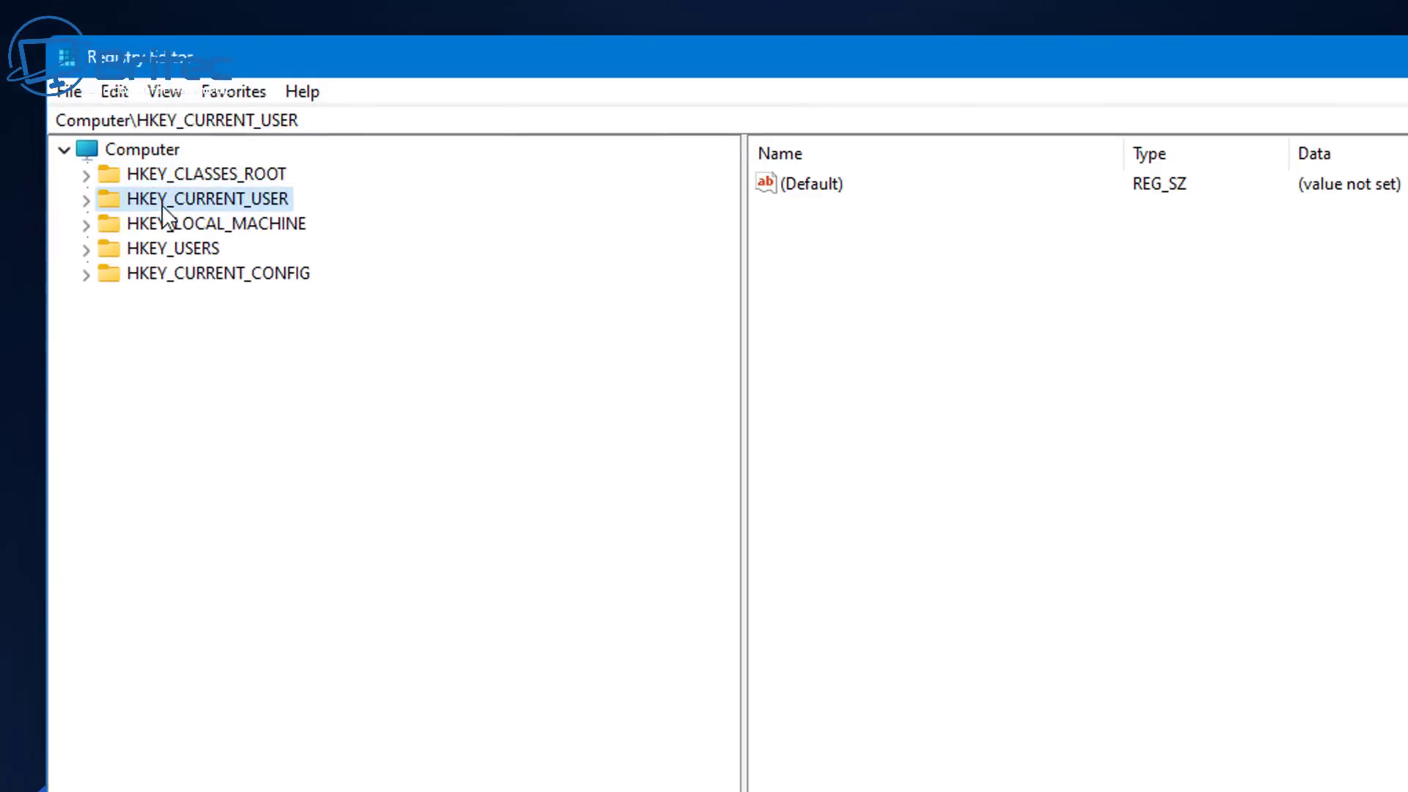
{"action": "left_click", "coordinate": [162, 233]}
{"action": "left_click", "coordinate": [170, 270]}
{"action": "left_click", "coordinate": [176, 250]}
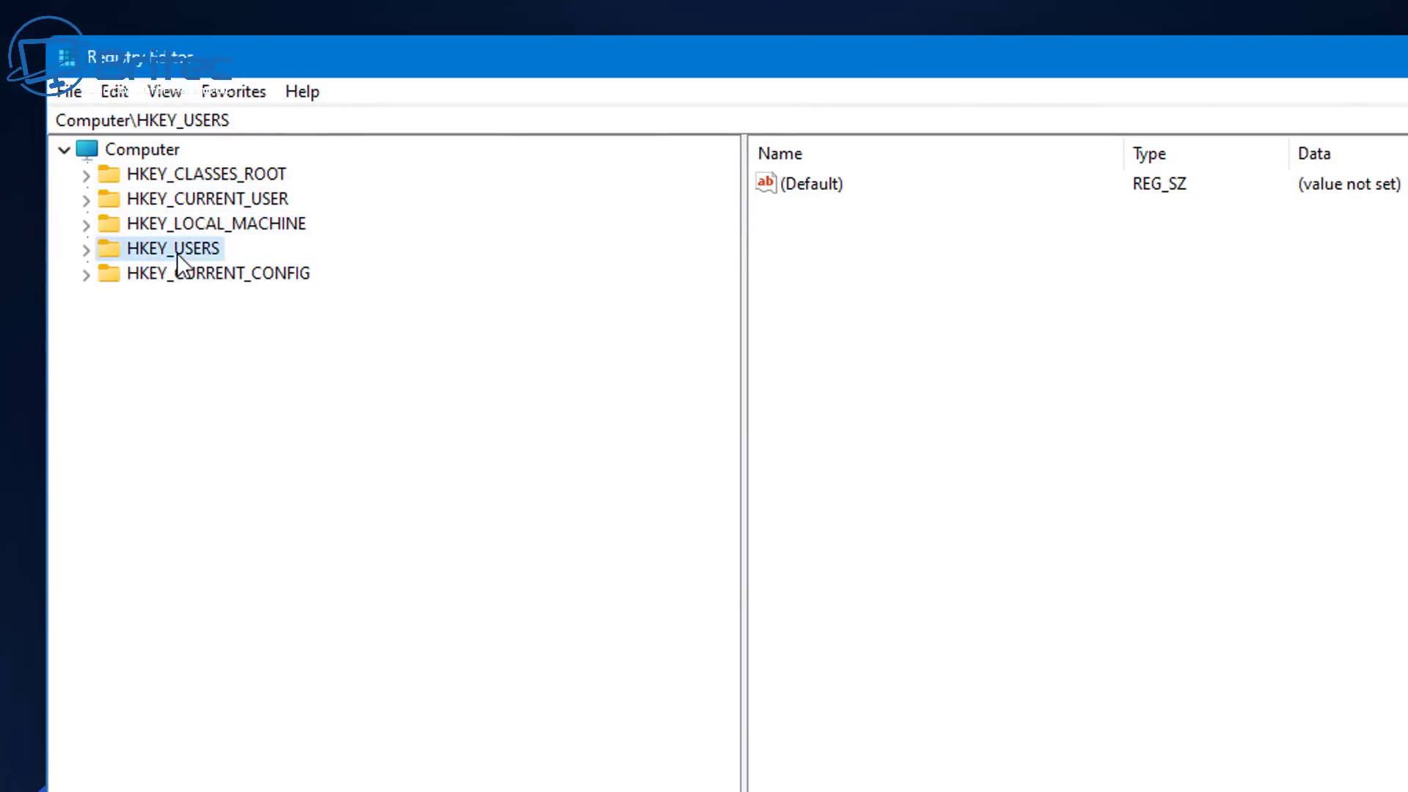
{"action": "left_click", "coordinate": [152, 152]}
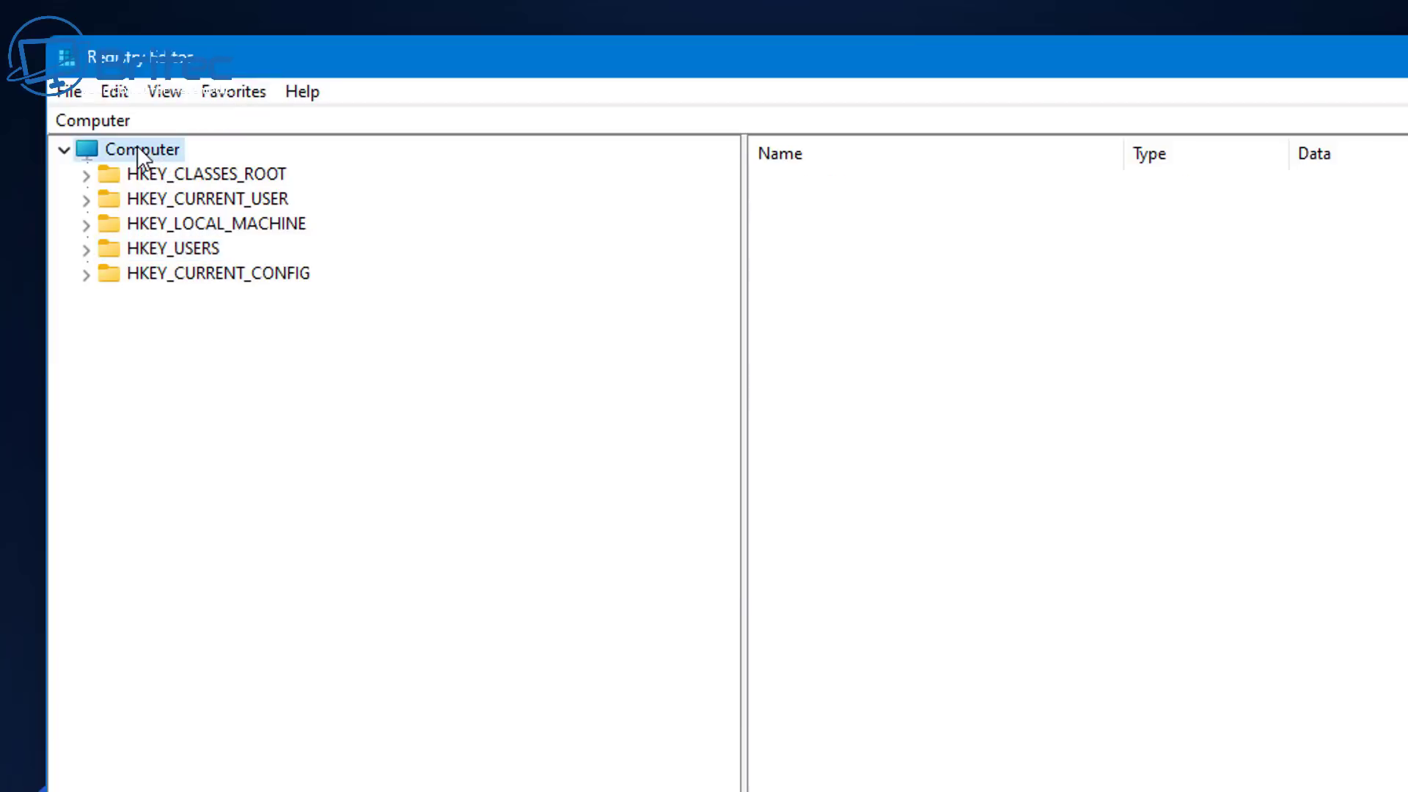
Bring up the Export Registry File dialog and move it to the screen centre
{"action": "left_click", "coordinate": [70, 92]}
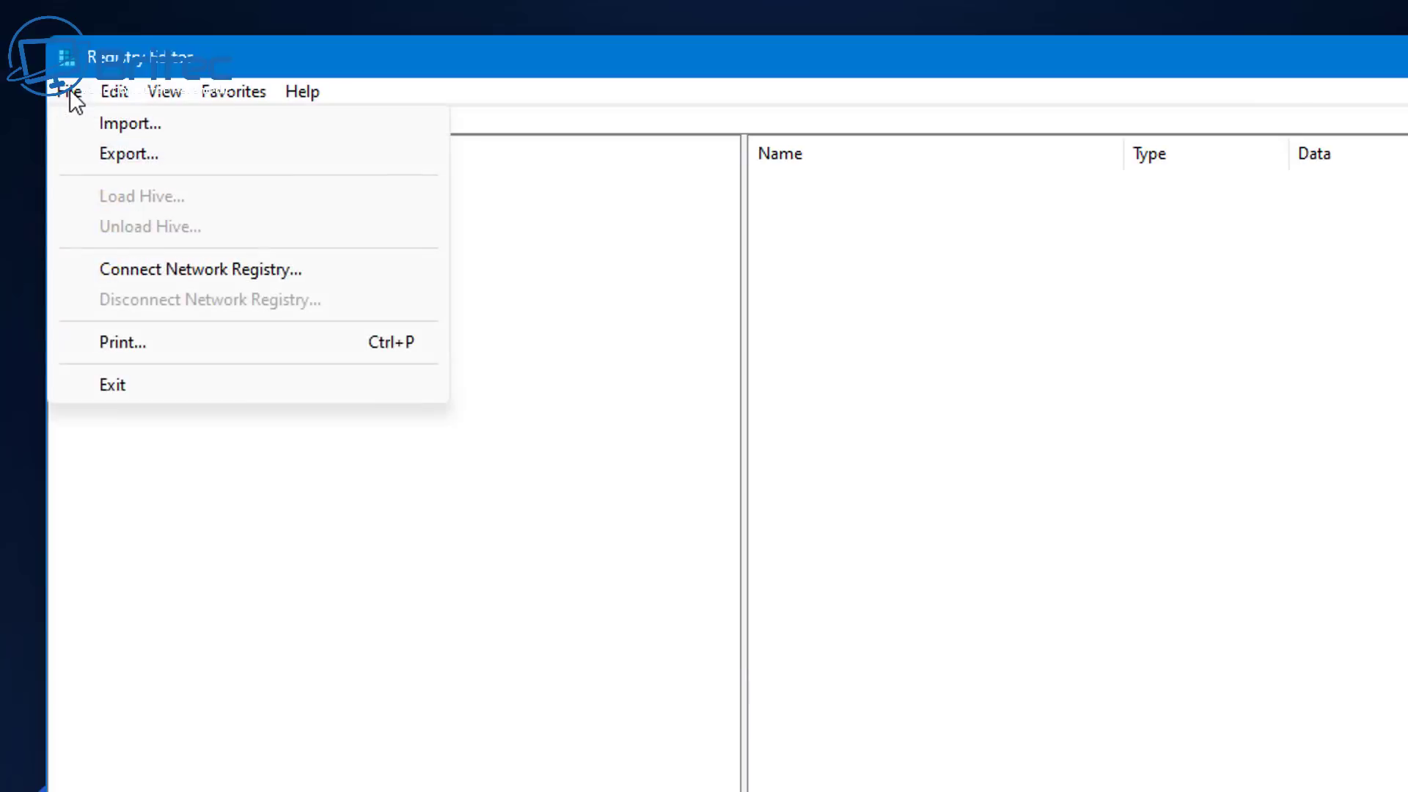
{"action": "left_click", "coordinate": [199, 153]}
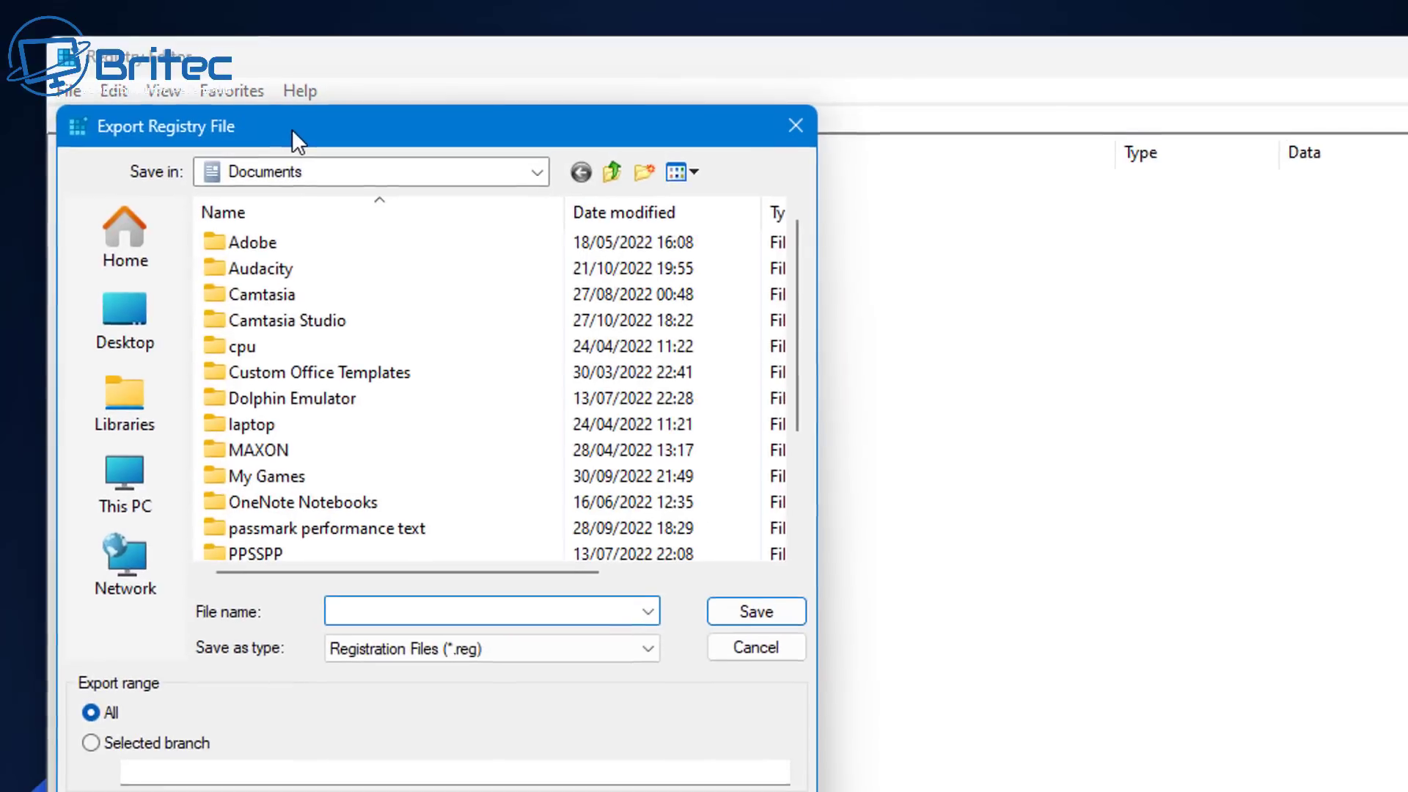
{"action": "left_click_drag", "start_coordinate": [291, 138], "coordinate": [508, 166]}
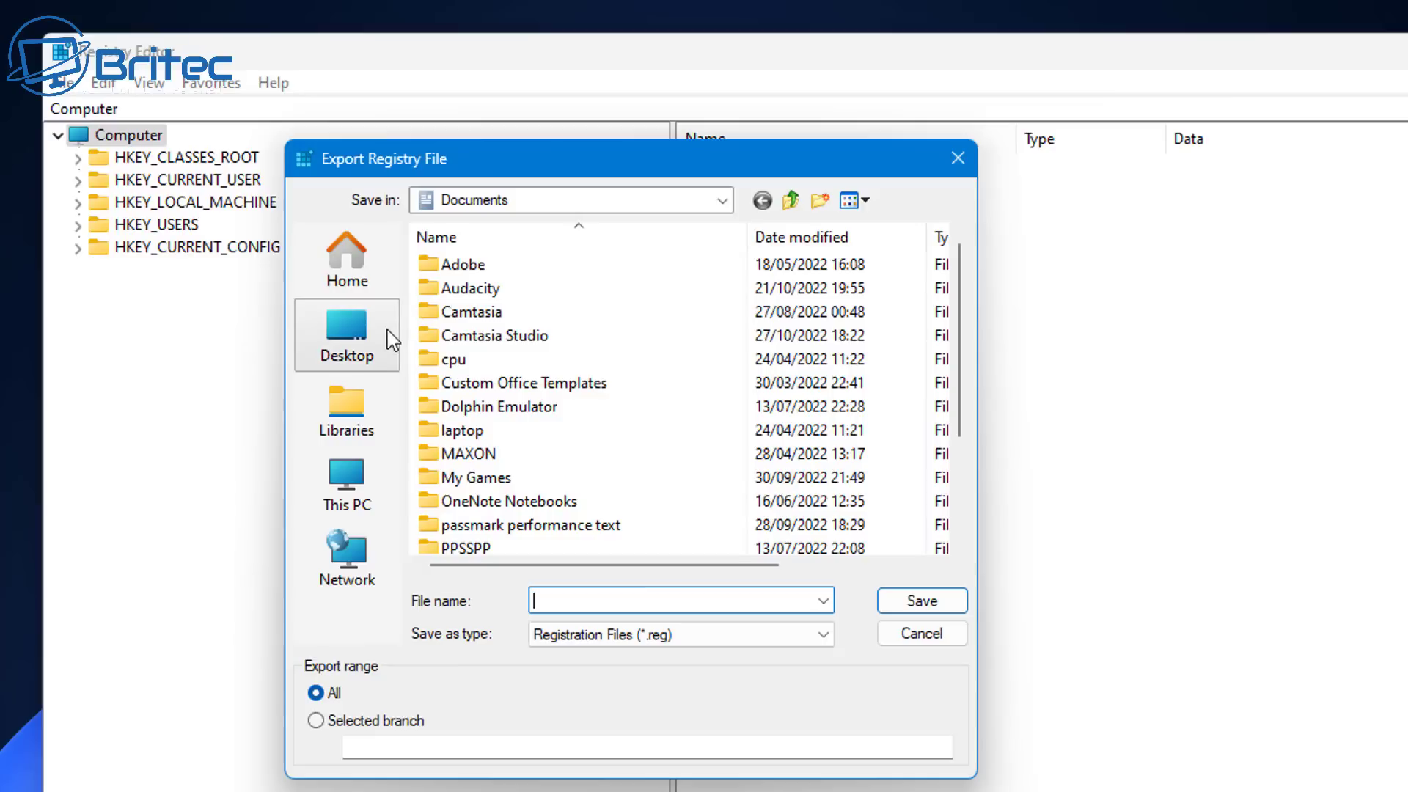
Set the export save location to C:\registry backup
{"action": "left_click", "coordinate": [368, 284]}
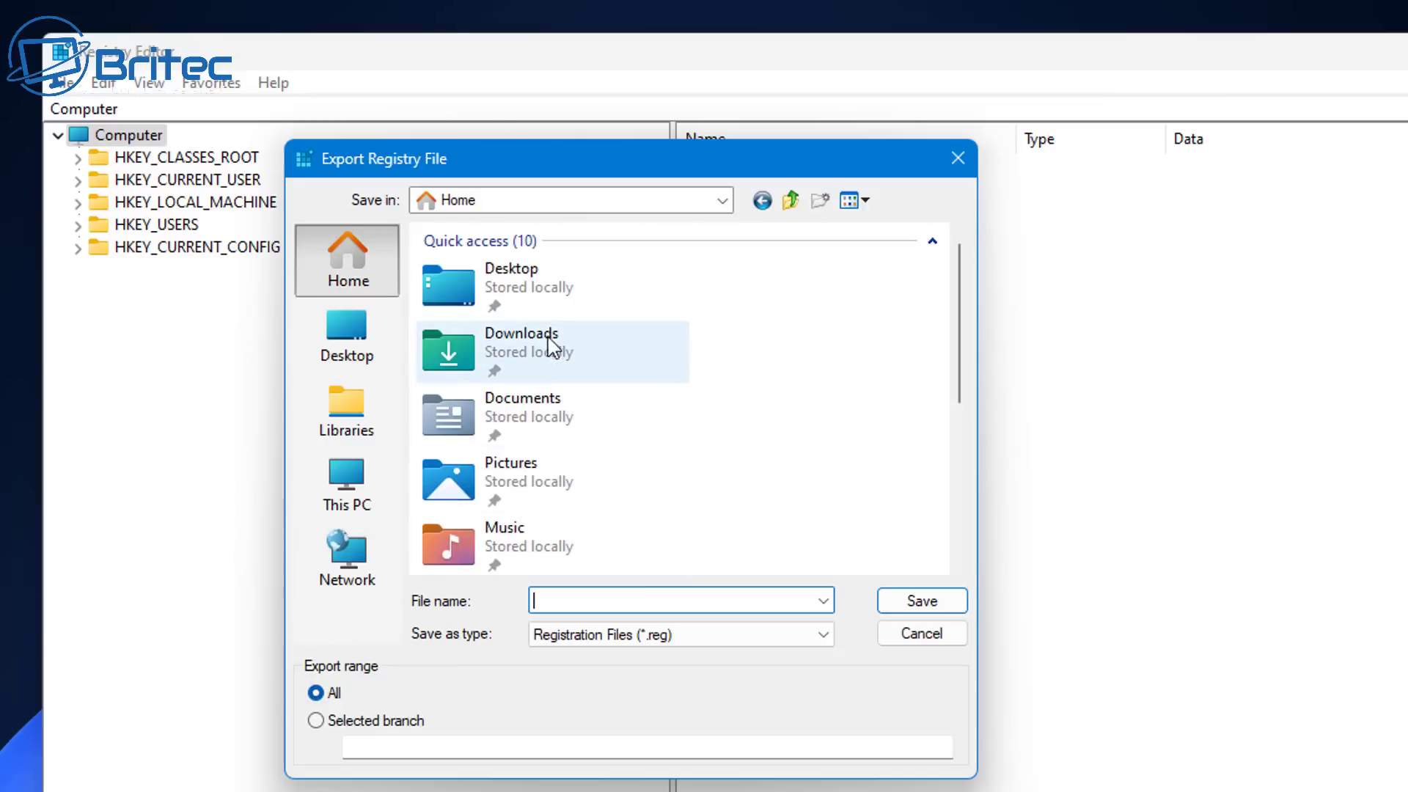
{"action": "scroll", "coordinate": [561, 433], "scroll_direction": "down", "scroll_amount": 4}
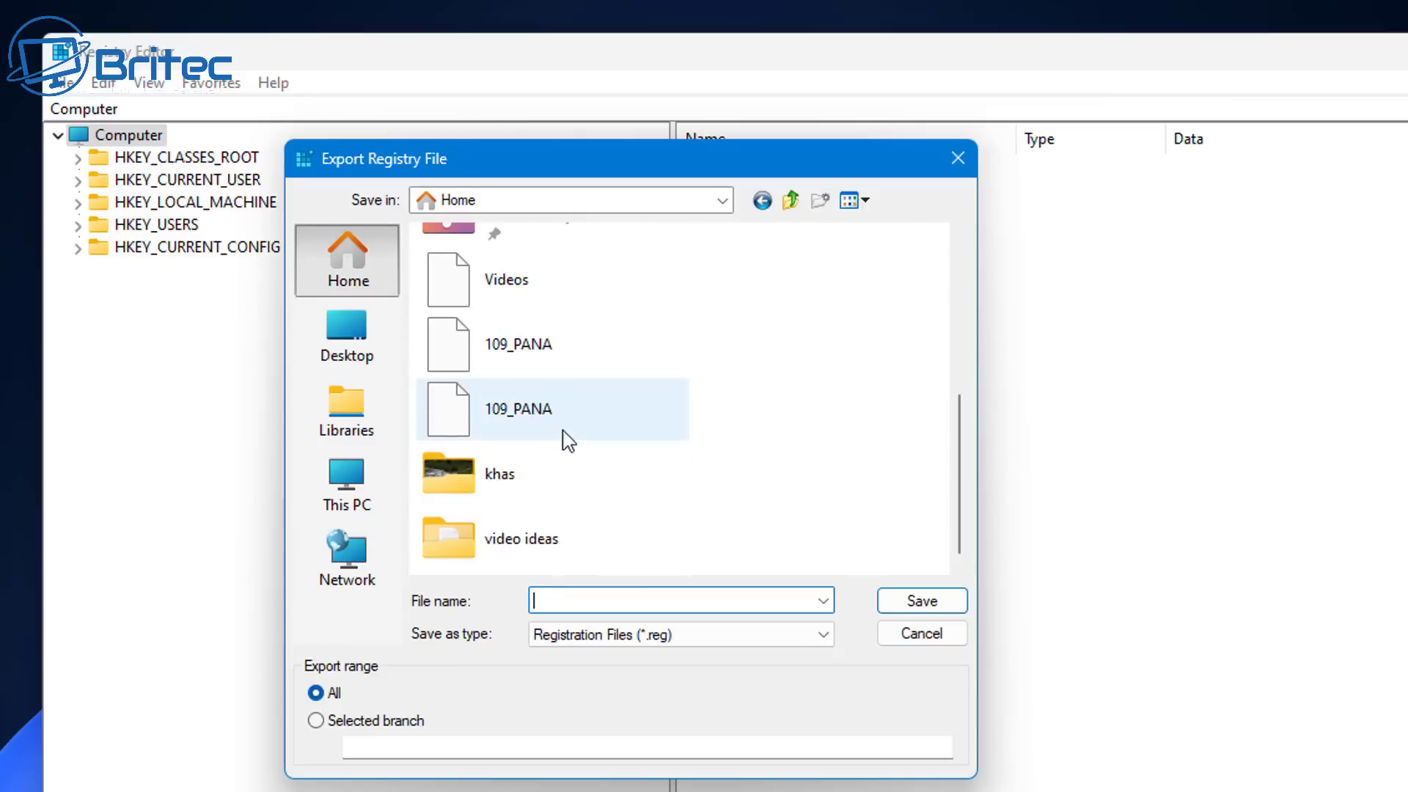
{"action": "scroll", "coordinate": [569, 437], "scroll_direction": "up", "scroll_amount": 4}
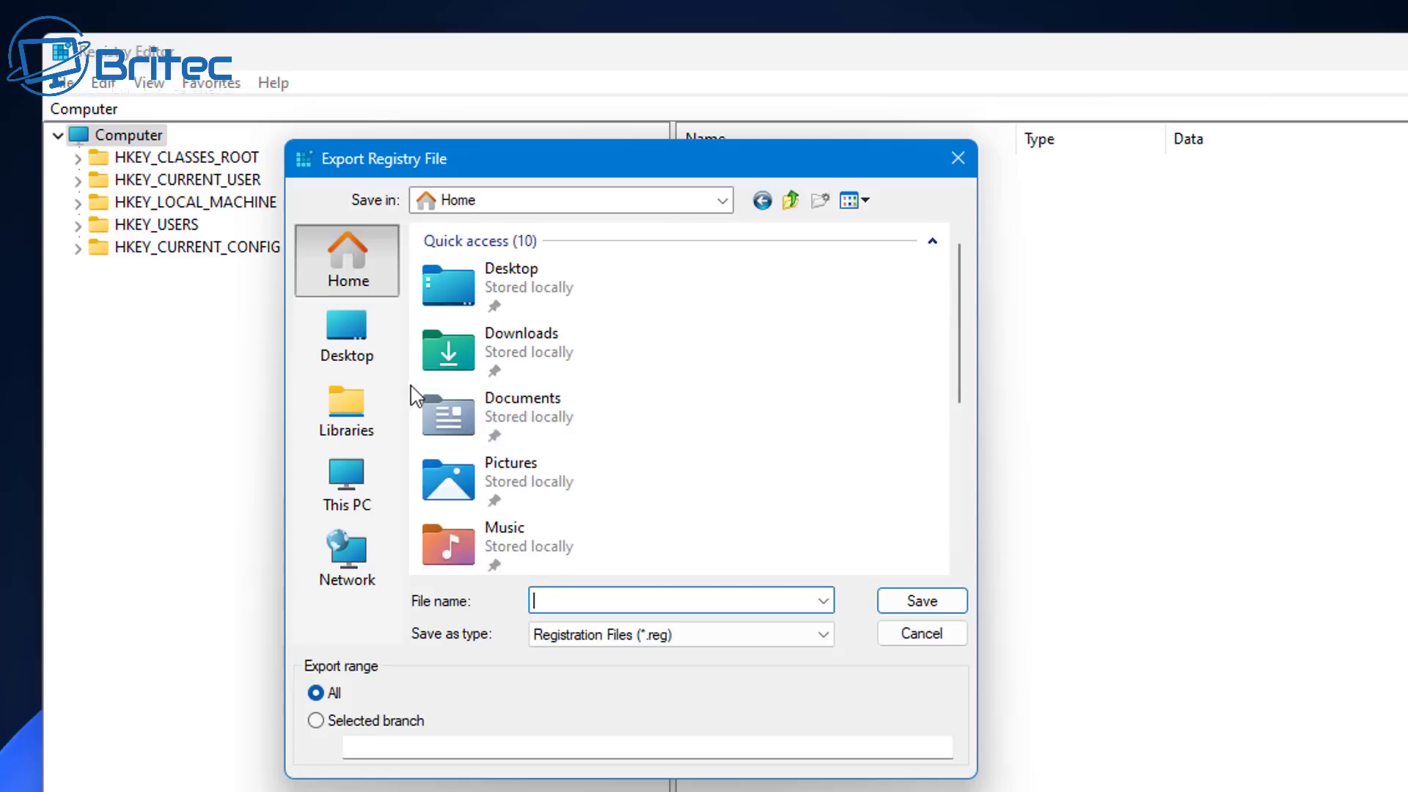
{"action": "left_click", "coordinate": [365, 484]}
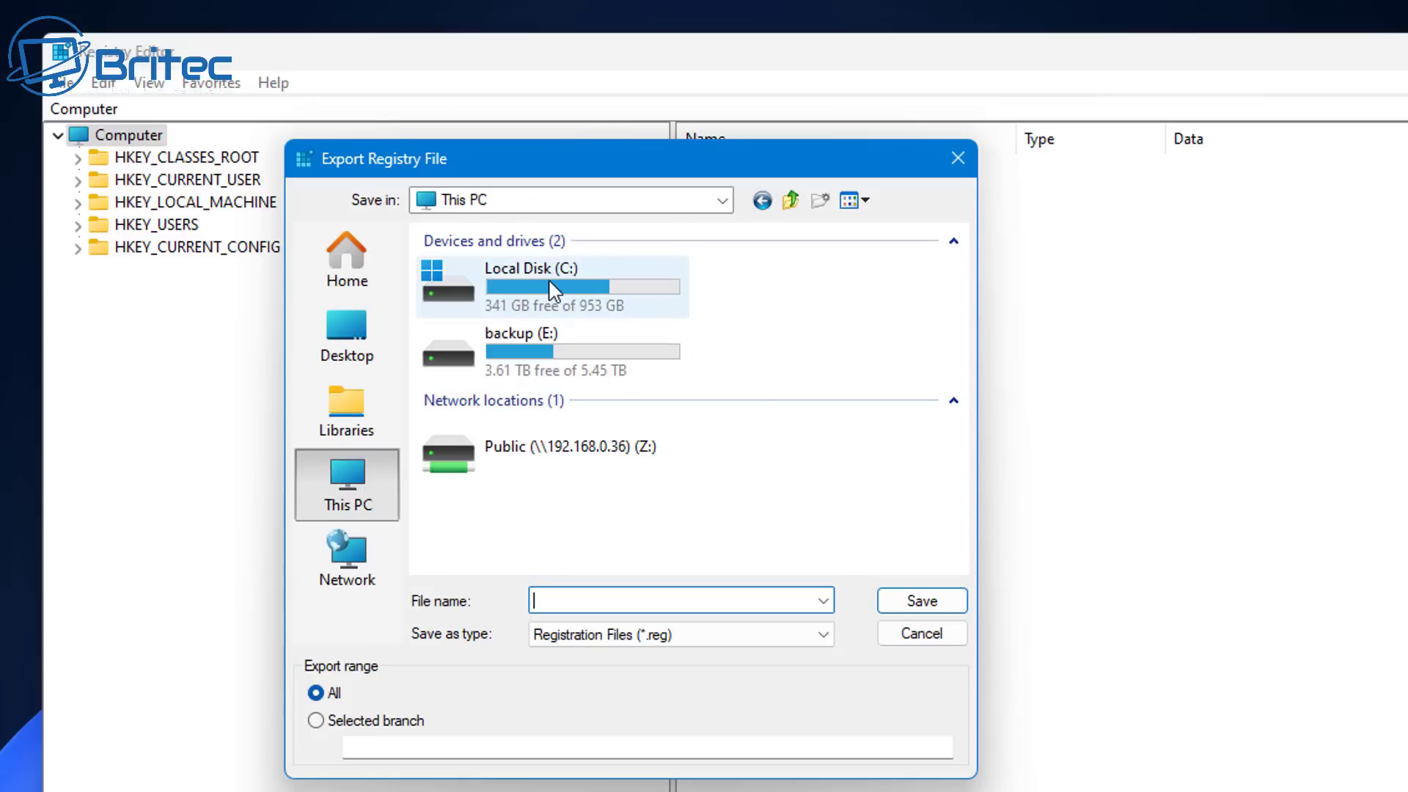
{"action": "double_click", "coordinate": [554, 291]}
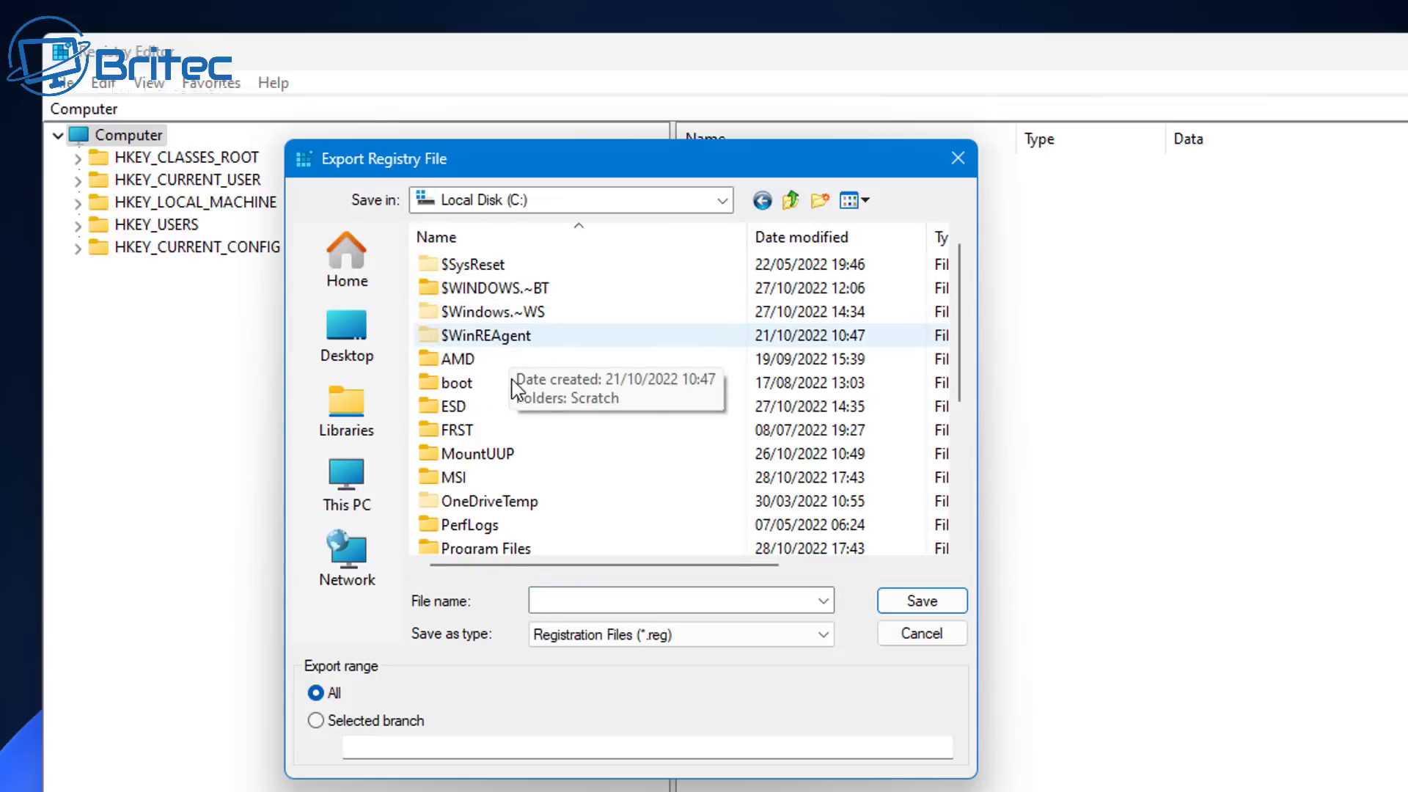
{"action": "scroll", "coordinate": [515, 389], "scroll_direction": "down", "scroll_amount": 4}
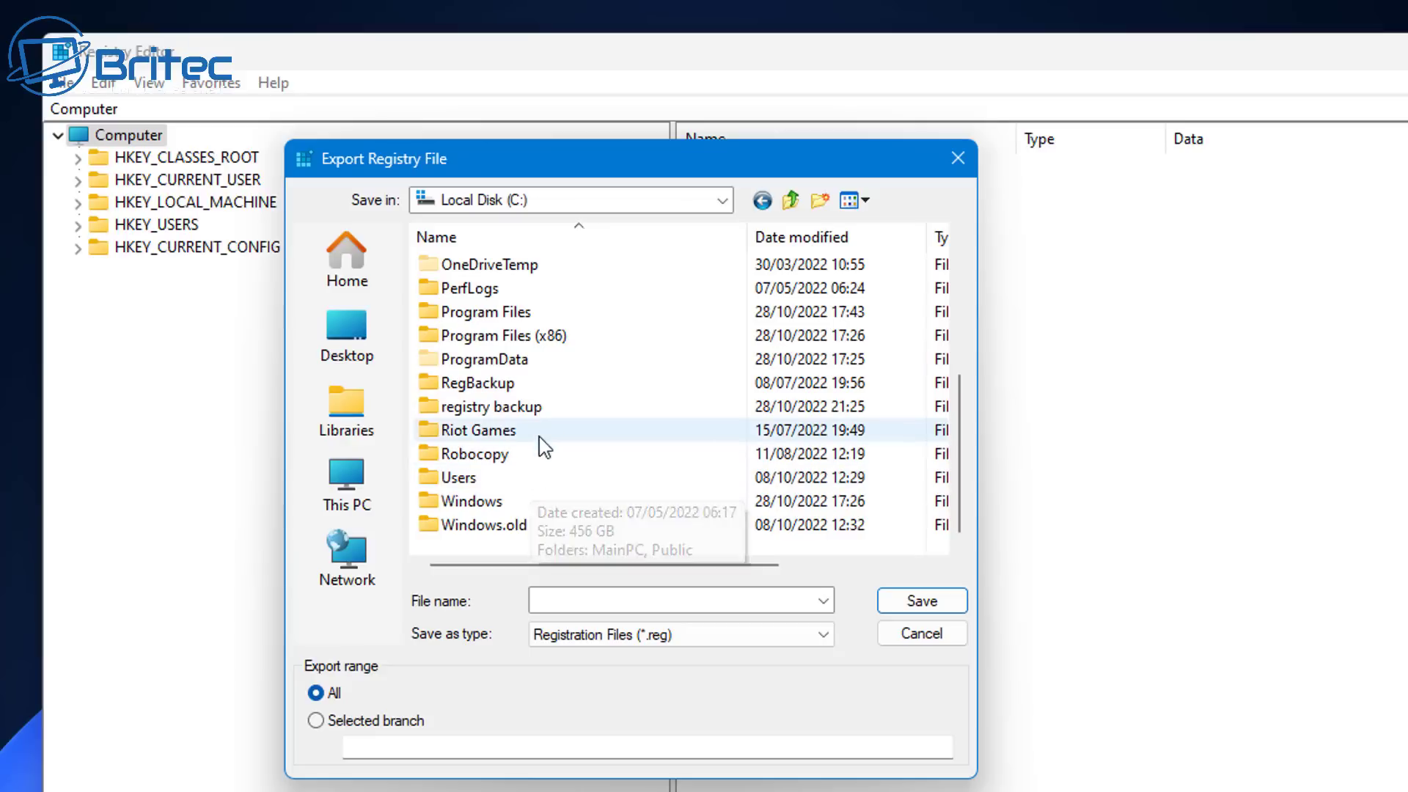
{"action": "left_click", "coordinate": [518, 403]}
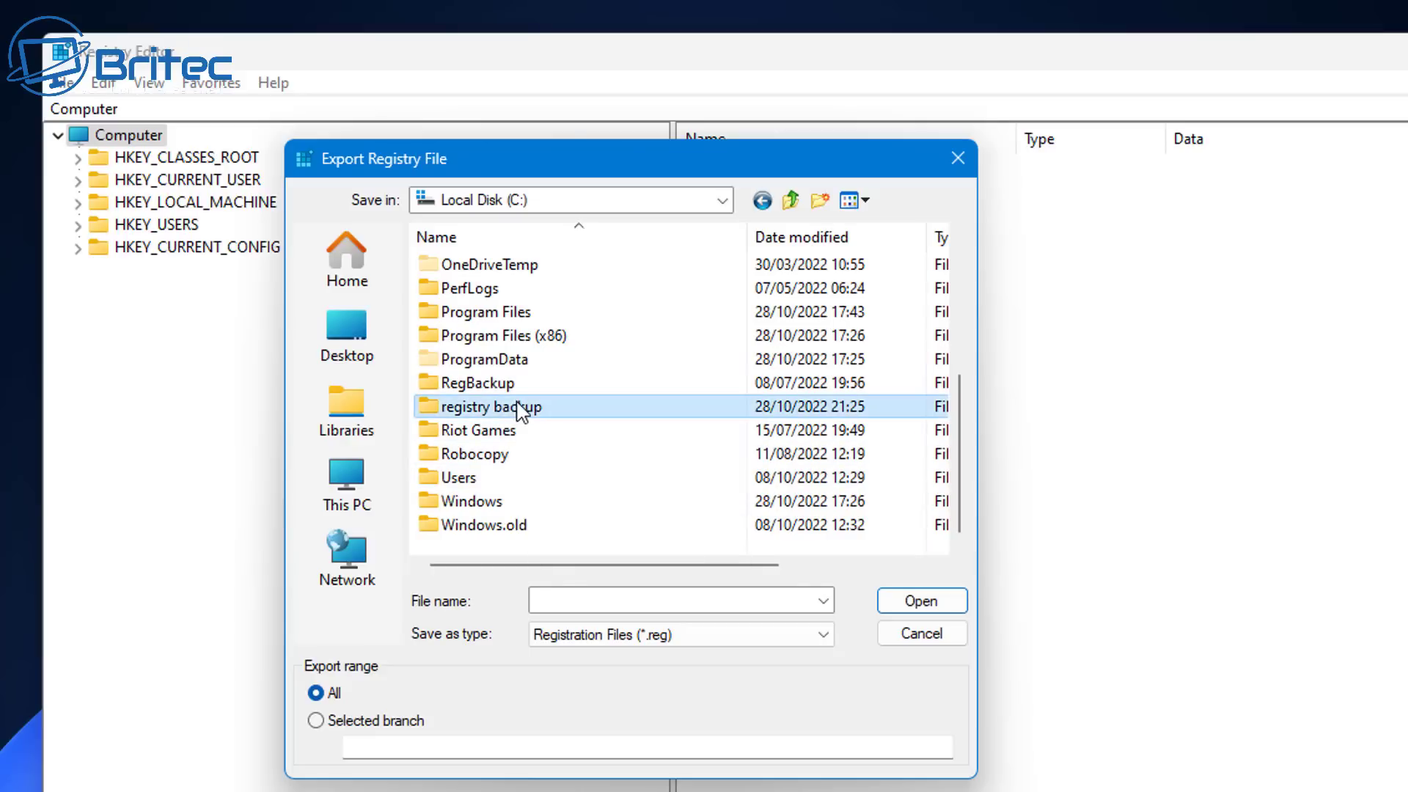
{"action": "double_click", "coordinate": [519, 408]}
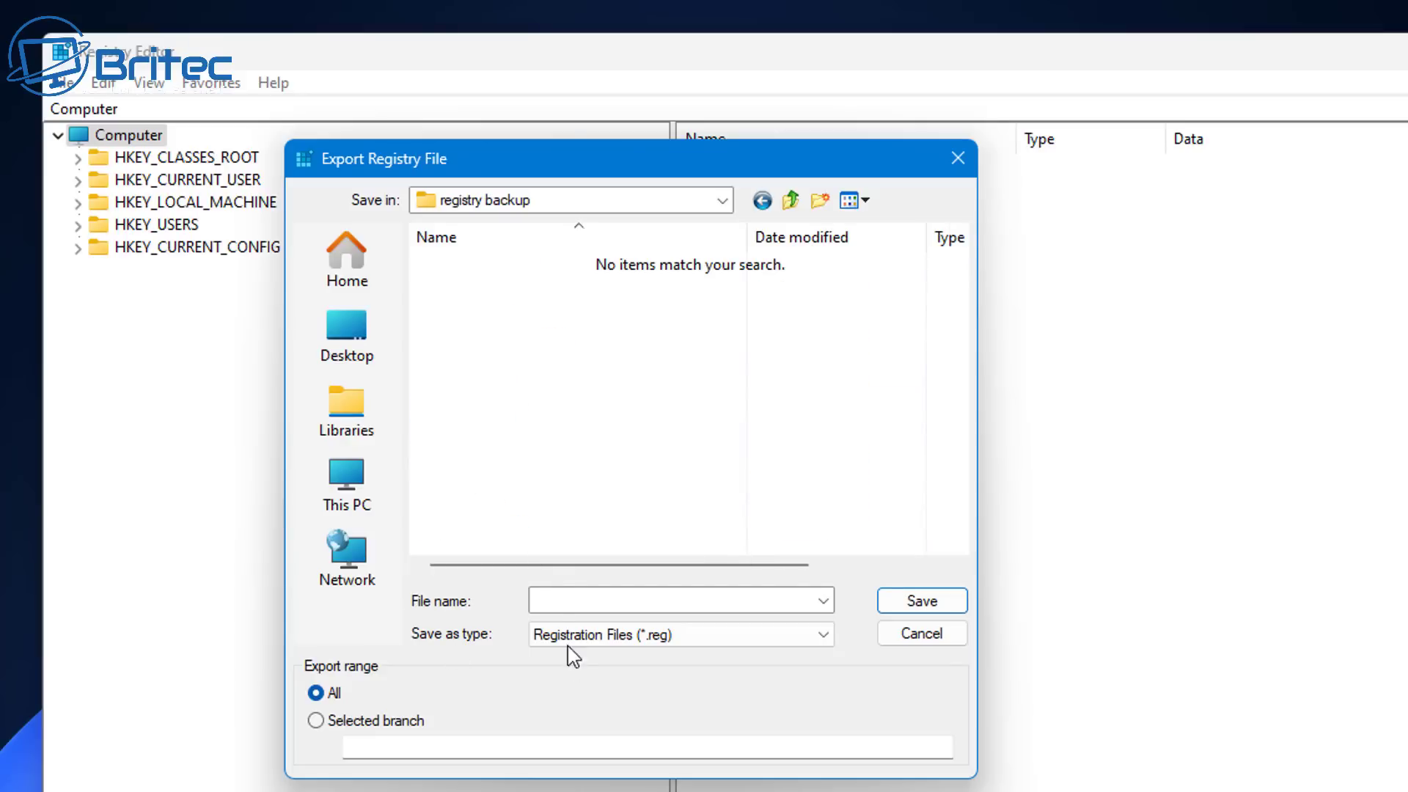
Save the full registry export under the file name 'regbackup28-10-22', with the space removed
{"action": "left_click", "coordinate": [562, 600]}
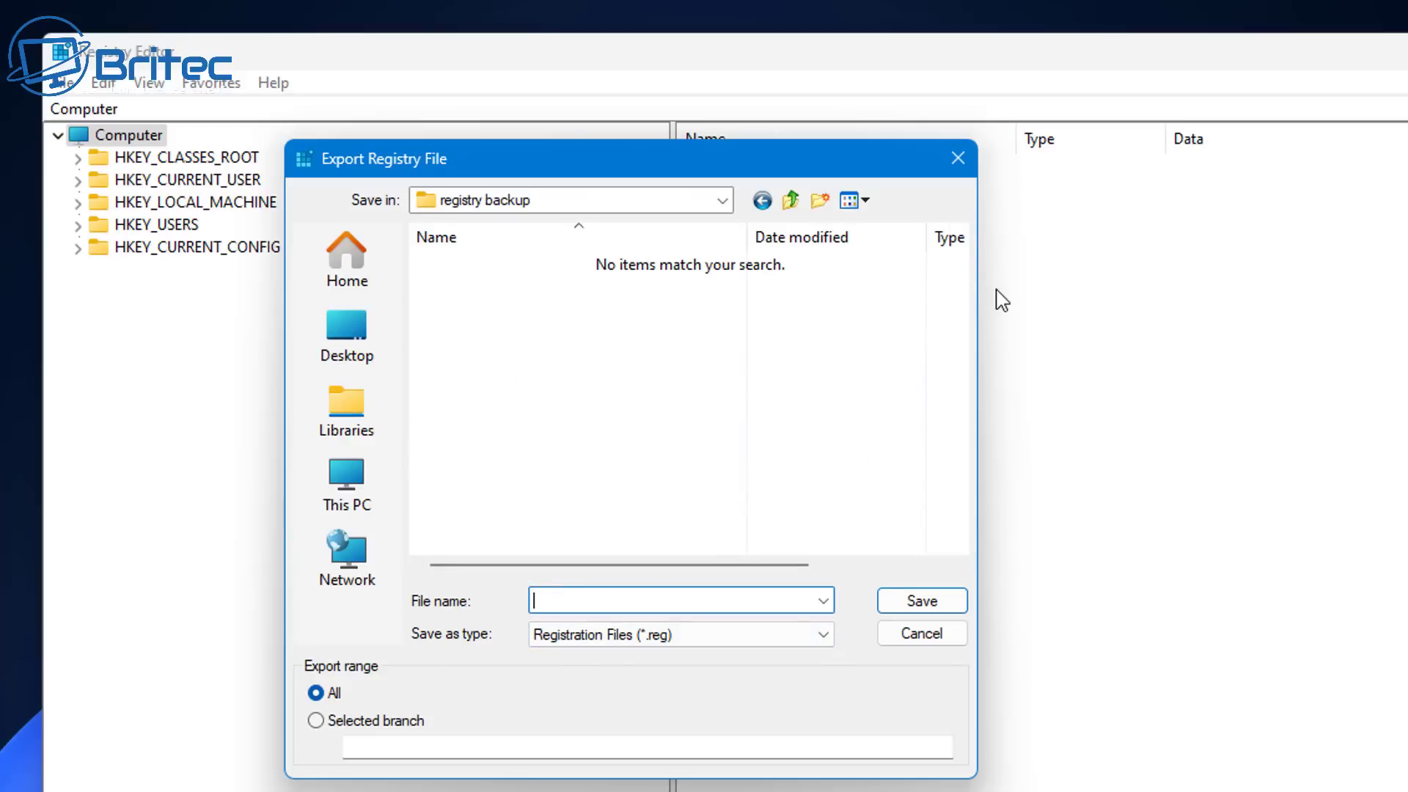
{"action": "type", "text": "regbackup 28-10-22"}
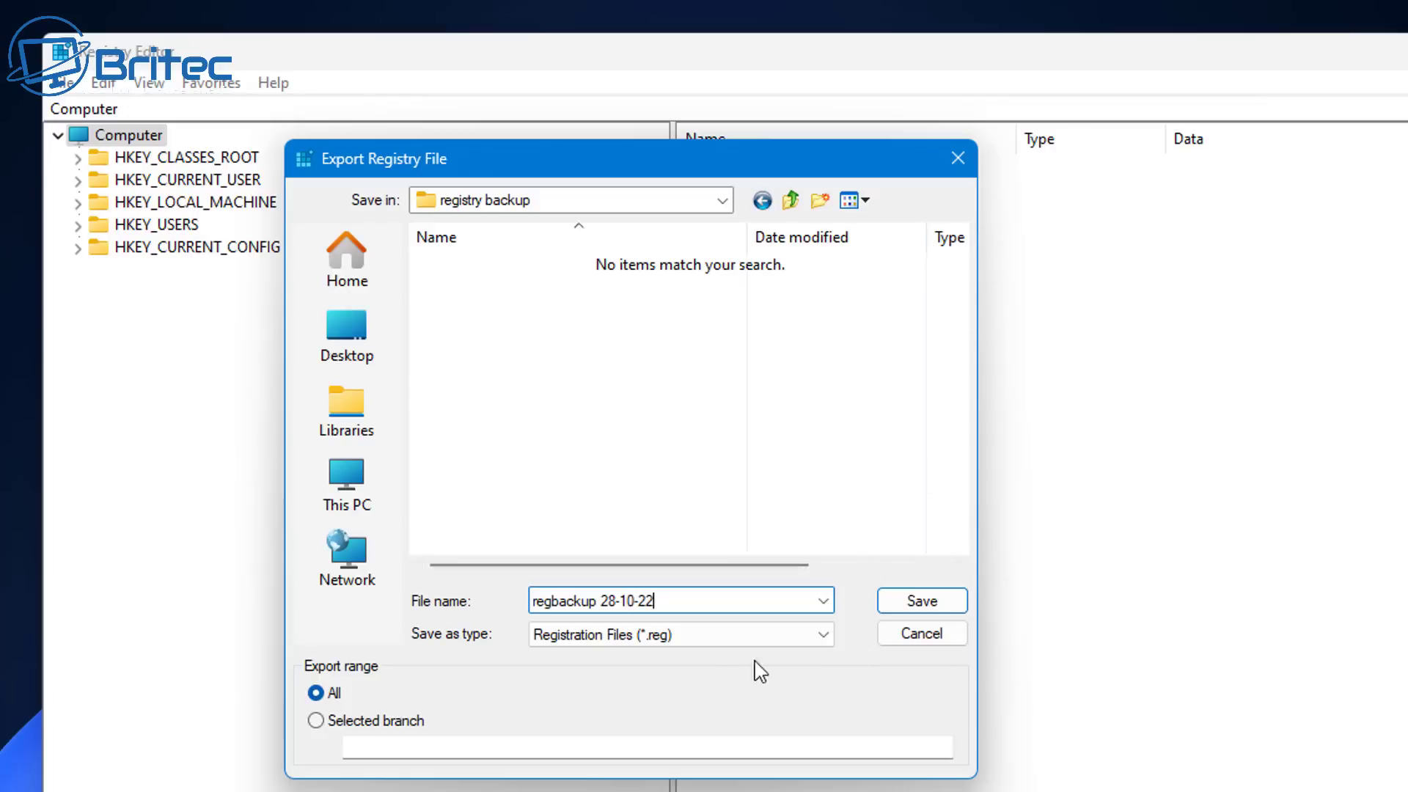
{"action": "left_click", "coordinate": [603, 600]}
{"action": "key", "text": "BackSpace"}
{"action": "left_click", "coordinate": [930, 603]}
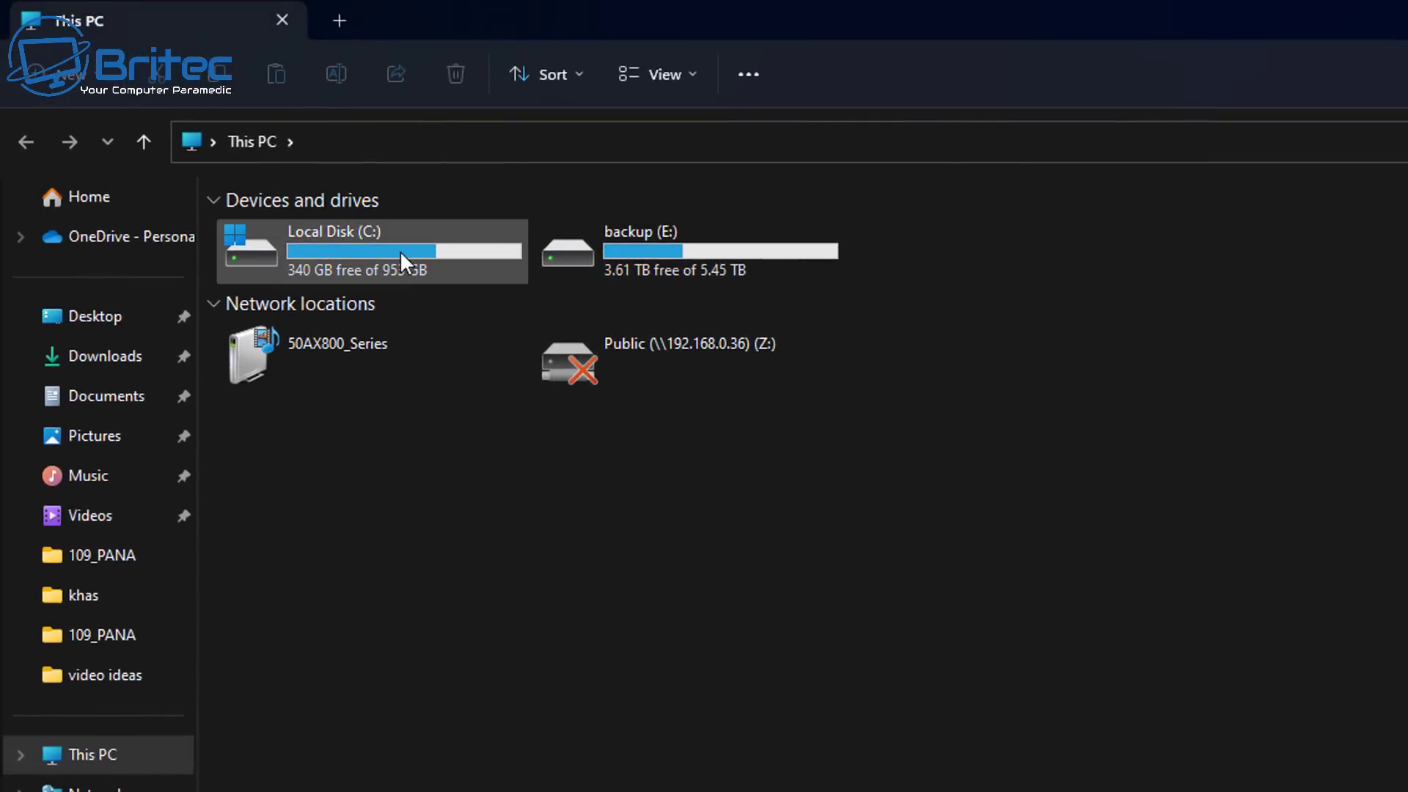
Browse to C:\registry backup to confirm regbackup28-10-22.reg (426,547 KB) exists
{"action": "double_click", "coordinate": [399, 250]}
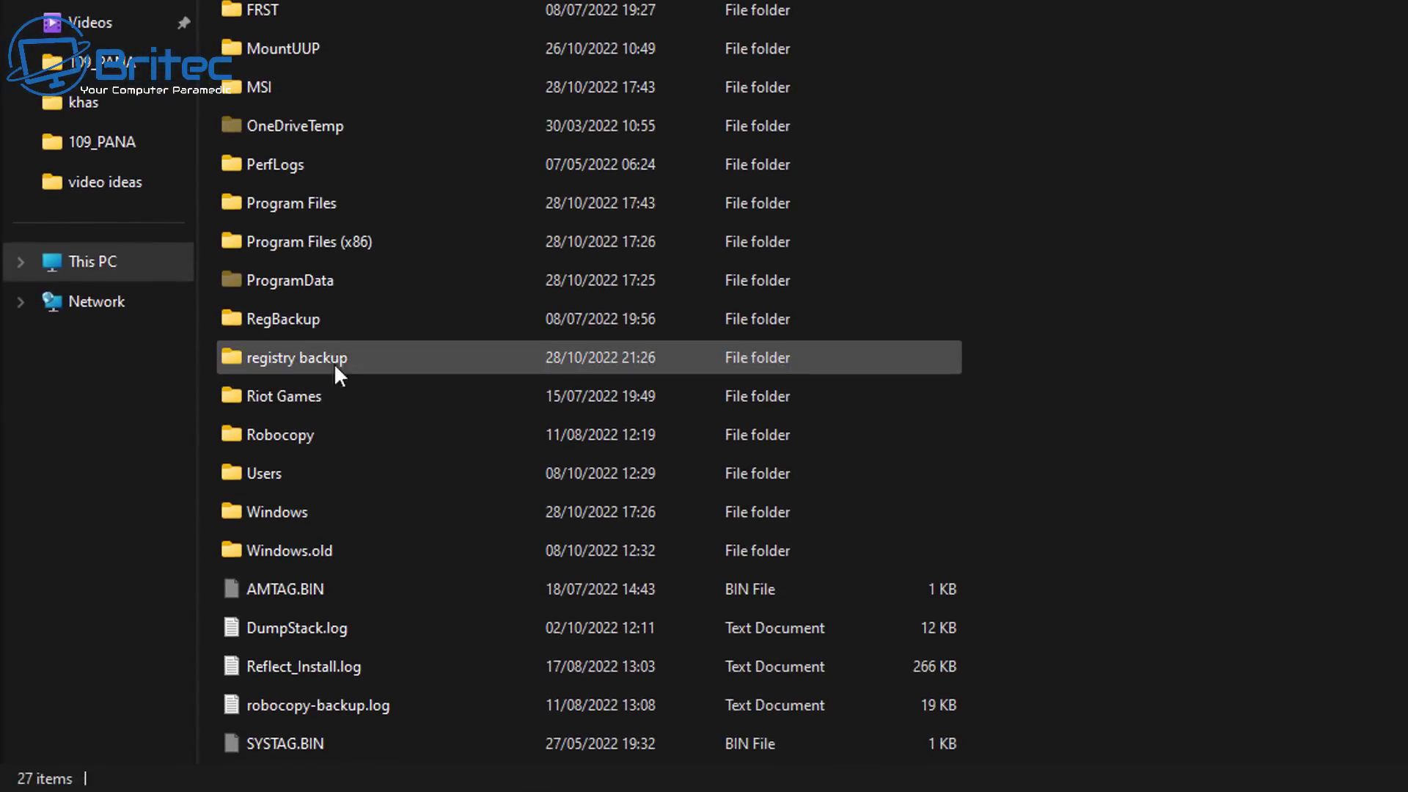
{"action": "double_click", "coordinate": [321, 358]}
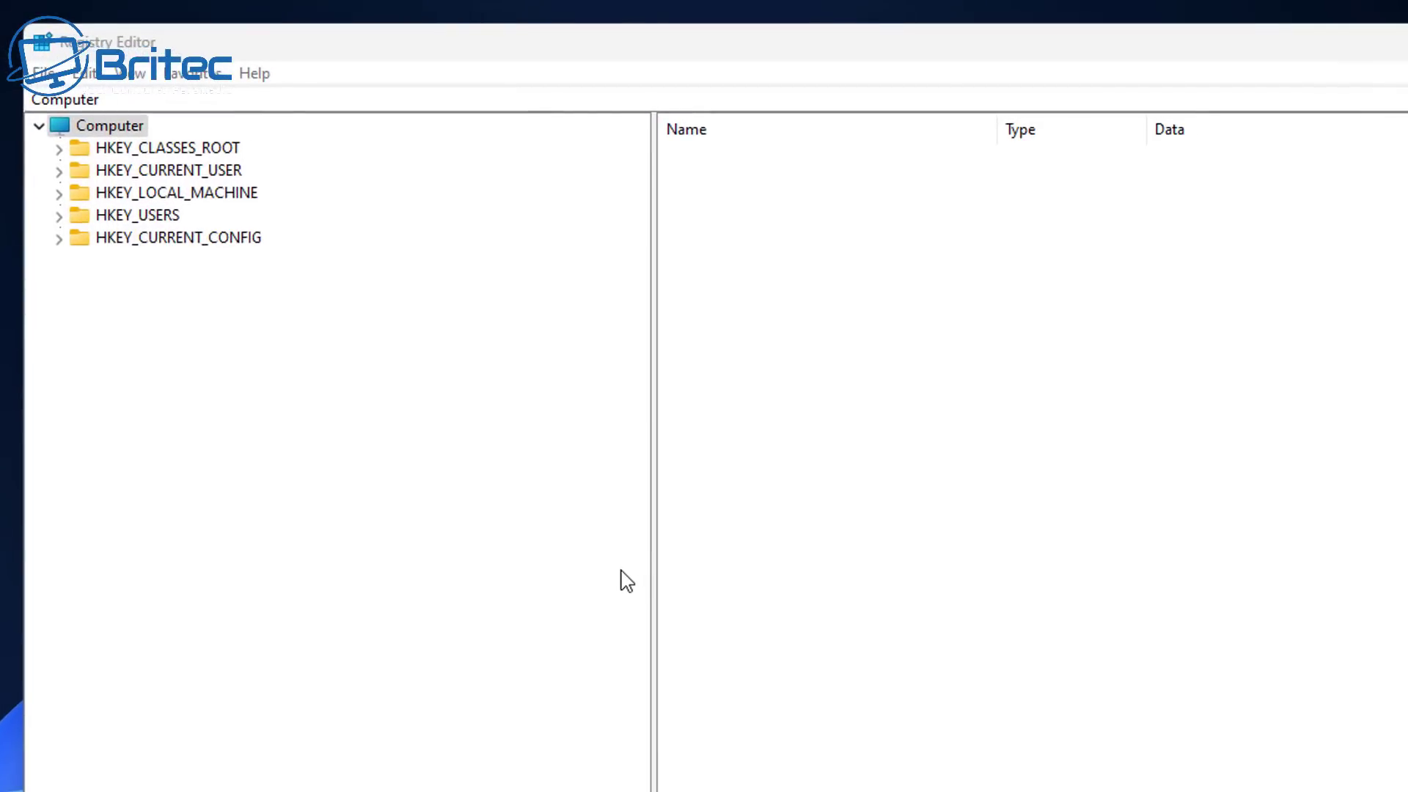
Import regbackup28-10-22.reg from C:\registry backup into the registry
{"action": "left_click", "coordinate": [44, 73]}
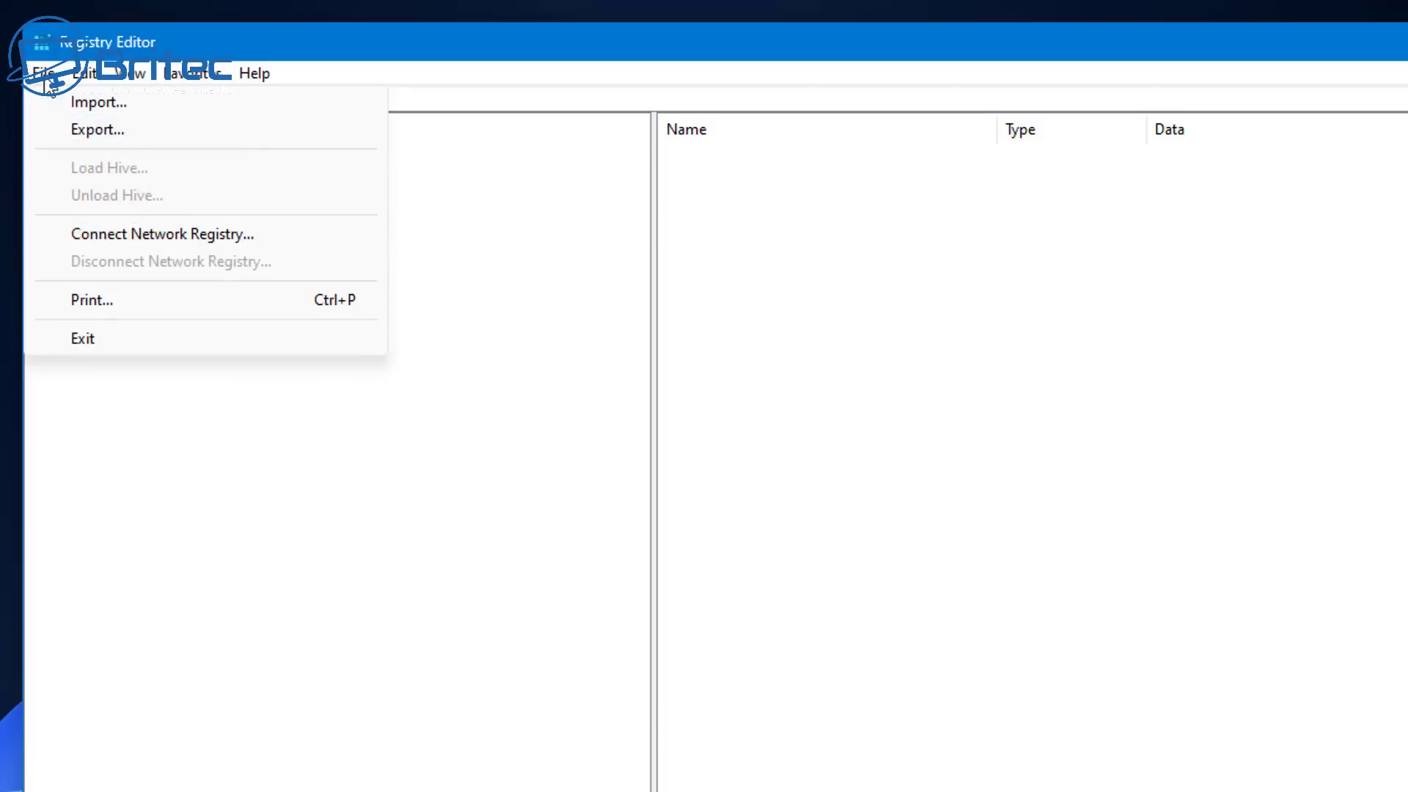
{"action": "left_click", "coordinate": [112, 108]}
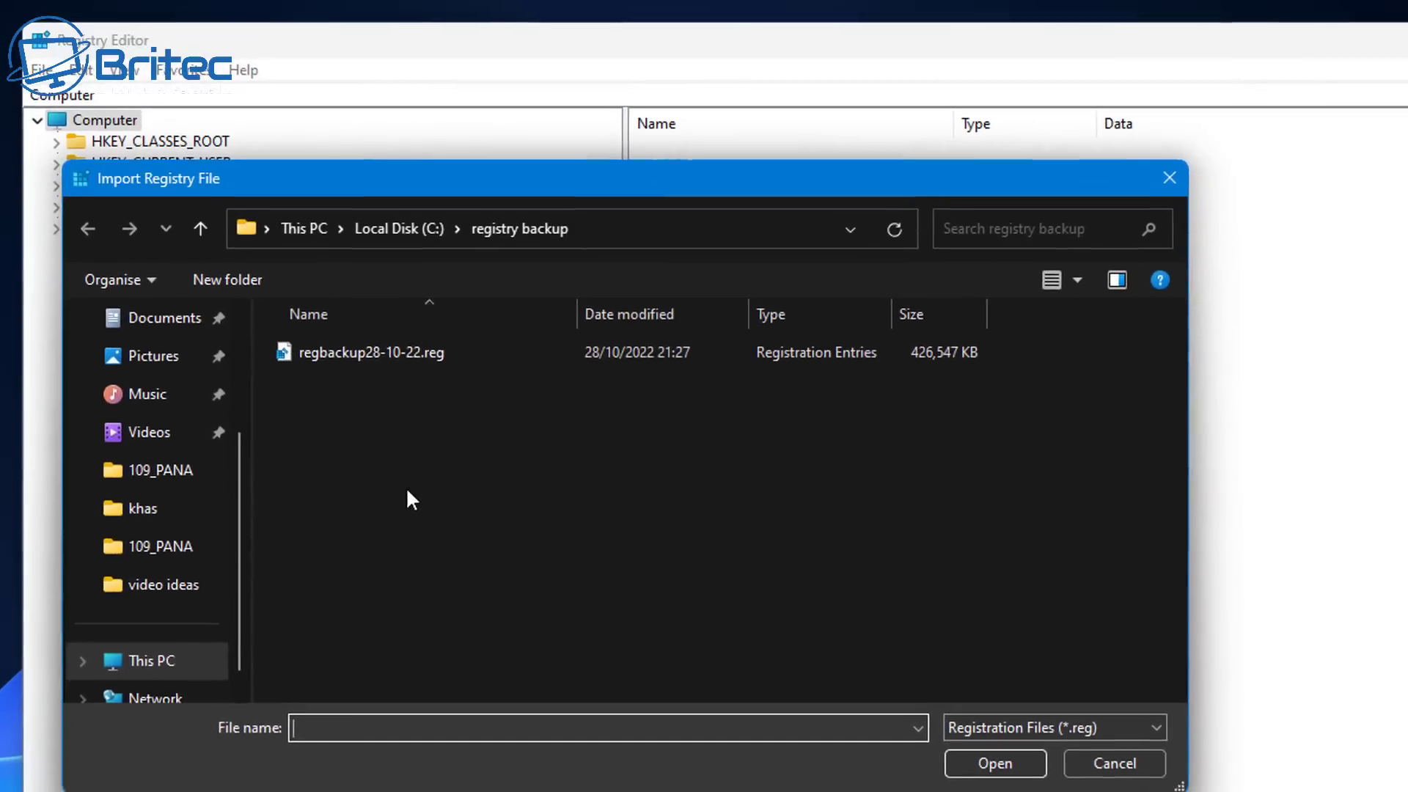
{"action": "left_click", "coordinate": [359, 290]}
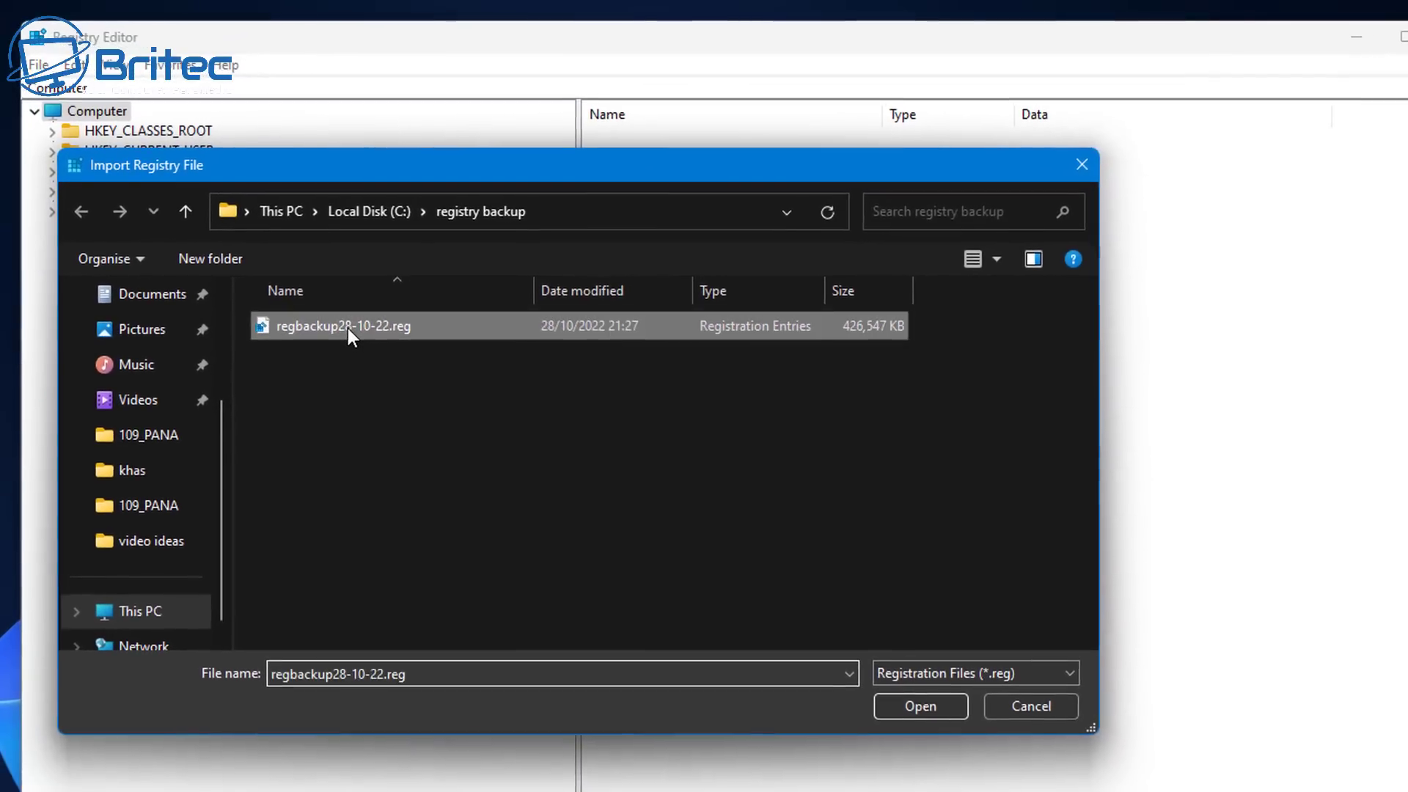
{"action": "left_click", "coordinate": [927, 703]}
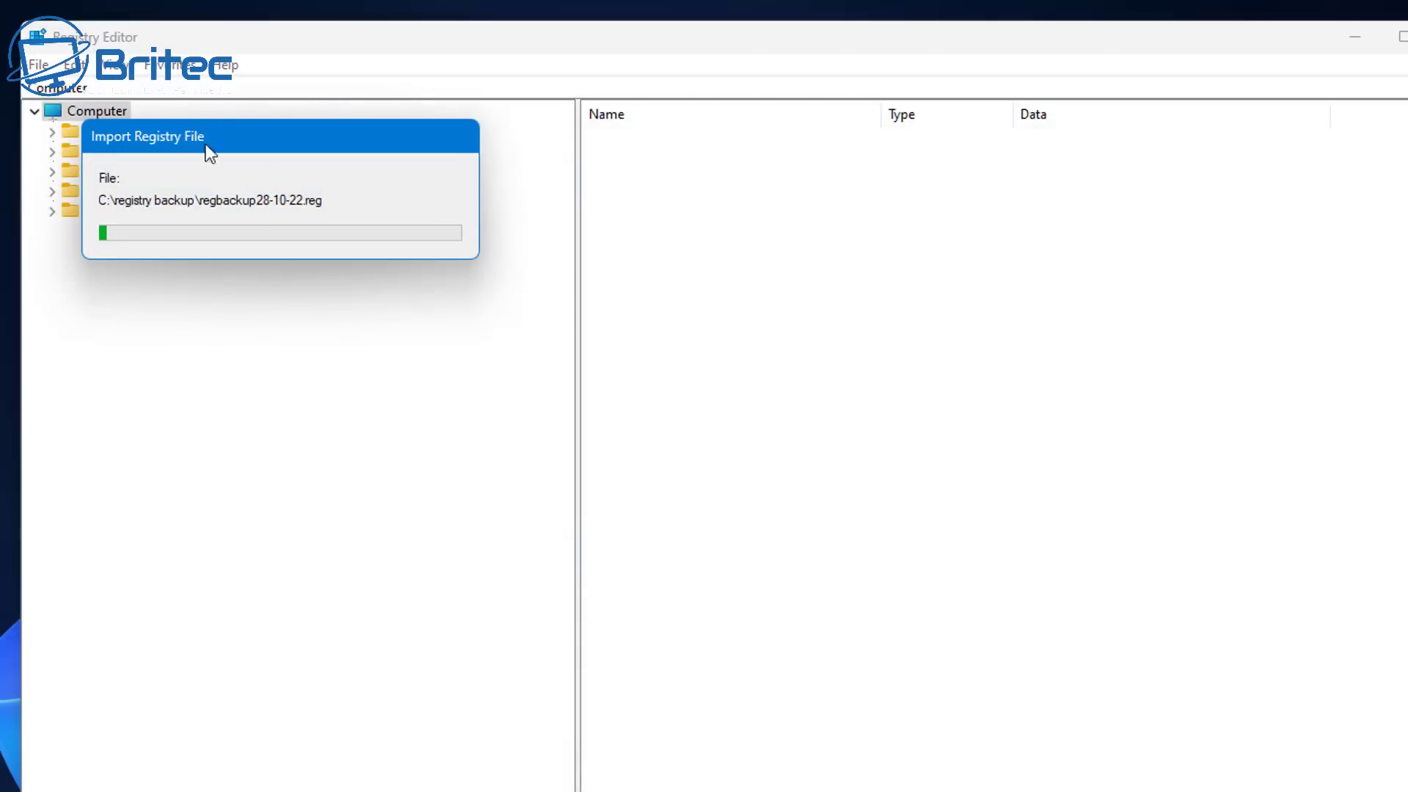
{"action": "left_click_drag", "start_coordinate": [205, 143], "coordinate": [613, 357]}
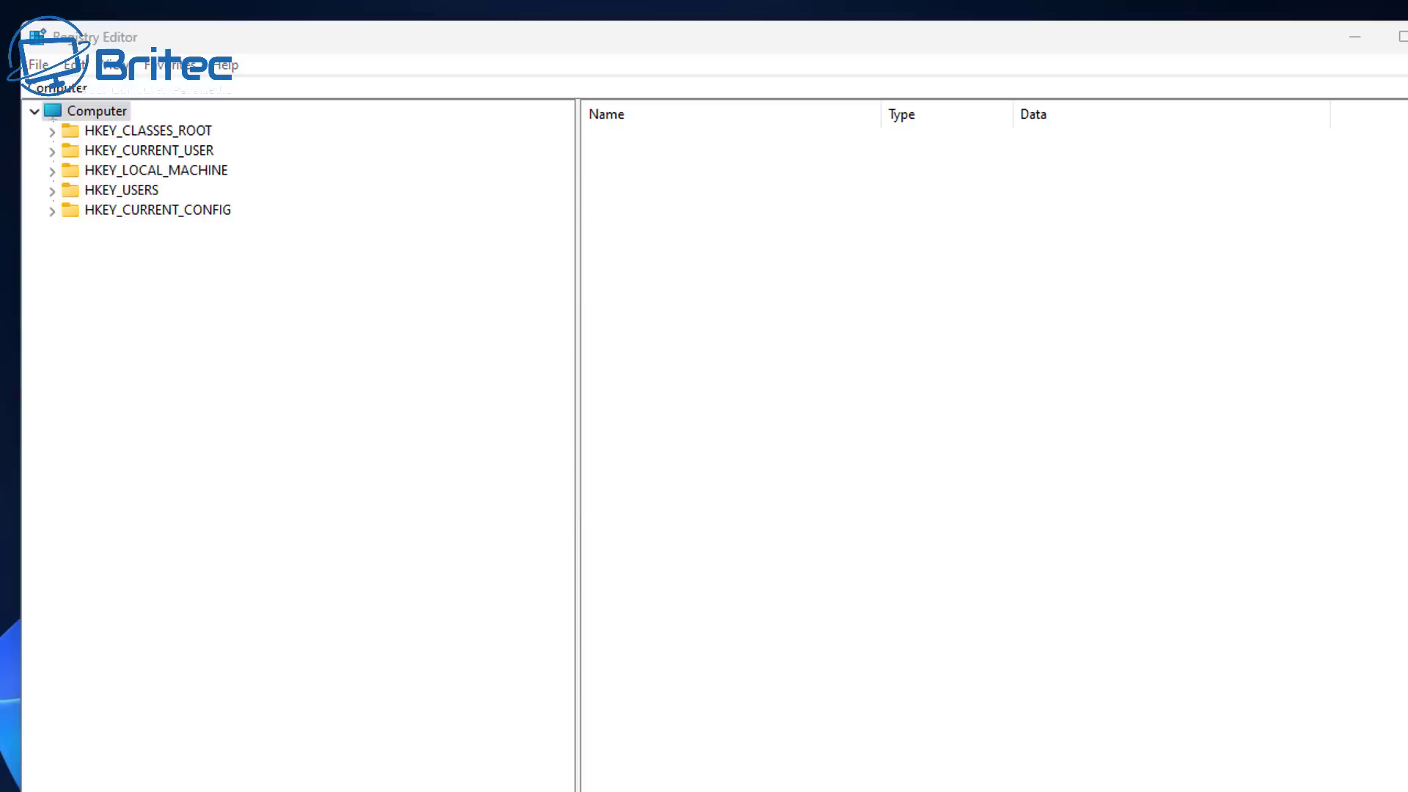
Dismiss the import message, close Registry Editor, and select TweakingRegistryBackup.exe in the reg folder
{"action": "key", "text": "Return"}
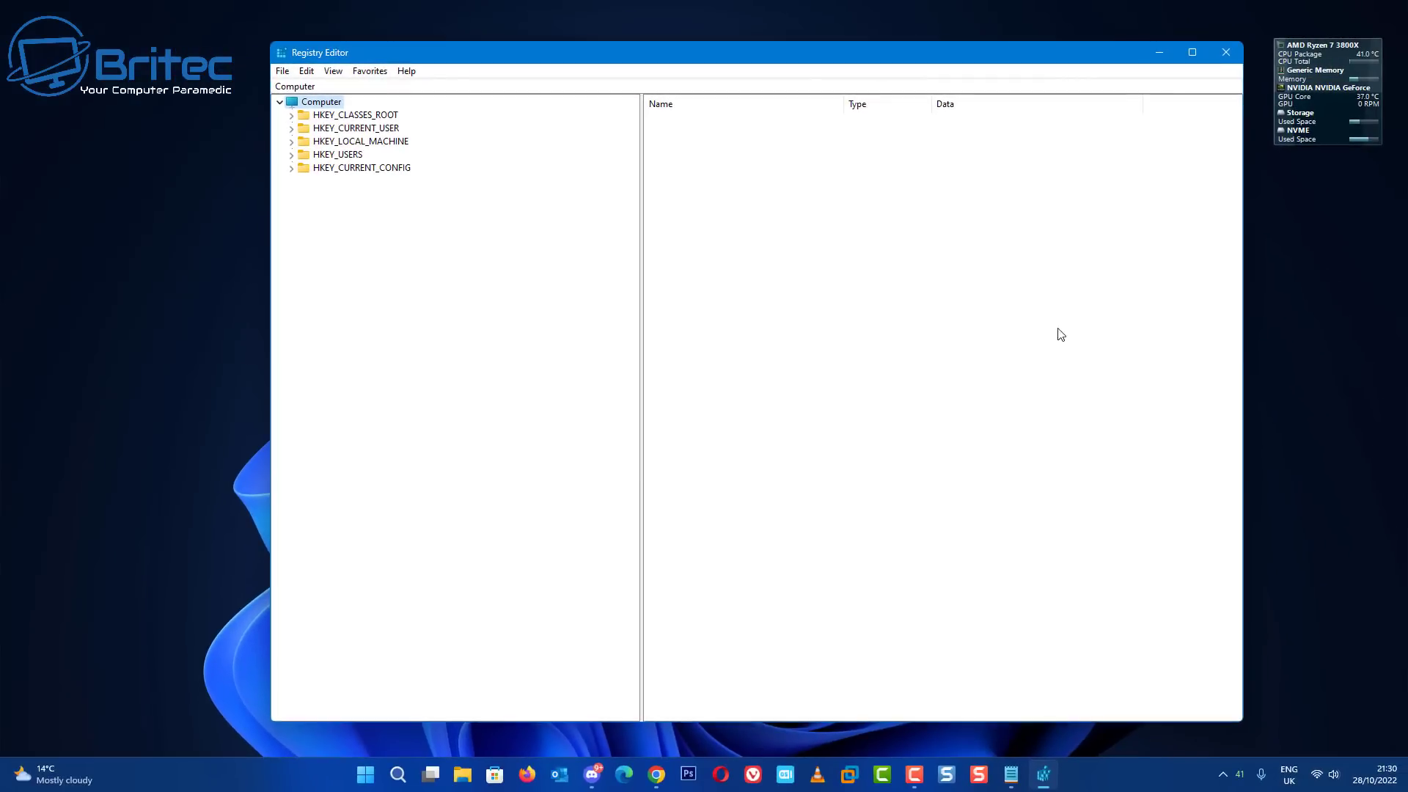
{"action": "left_click", "coordinate": [1223, 58]}
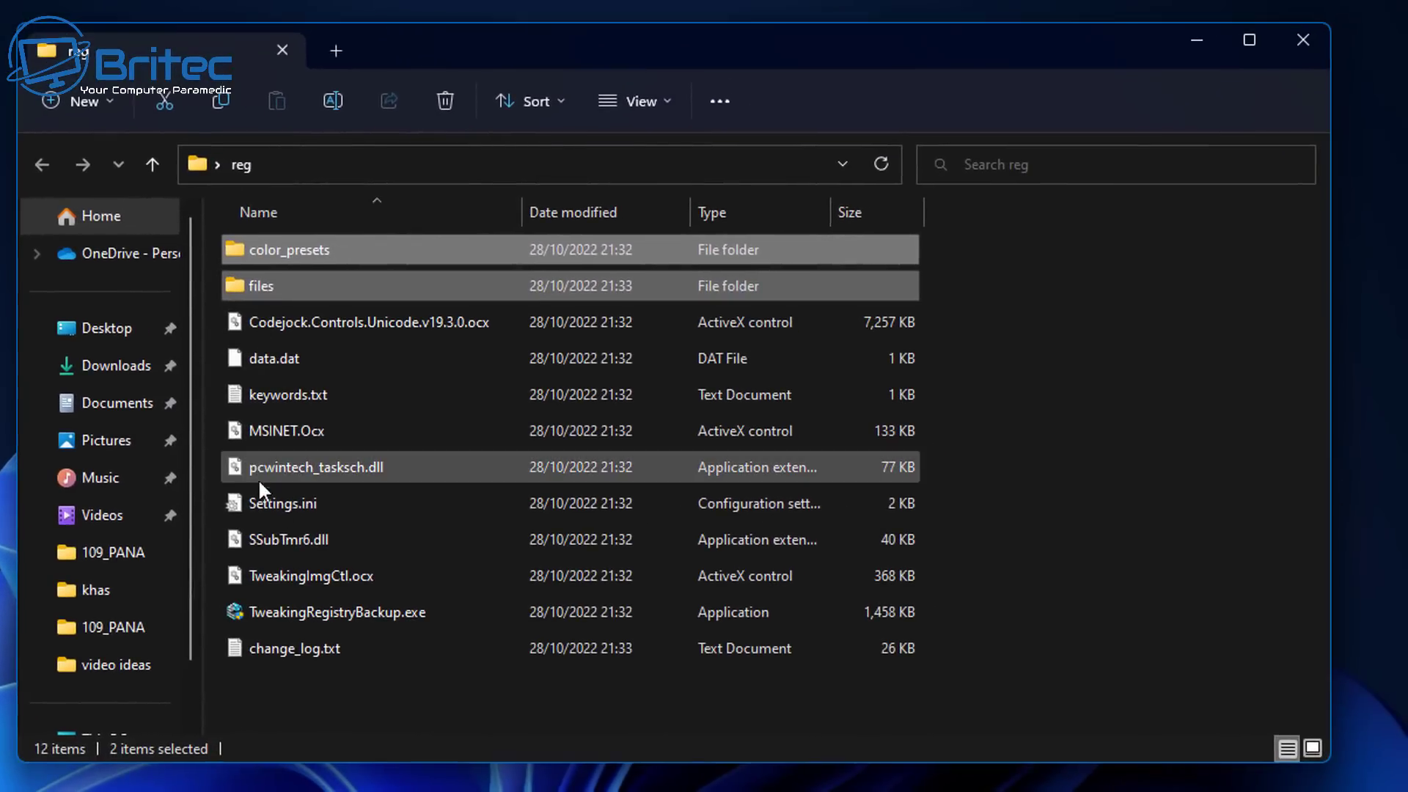
{"action": "left_click", "coordinate": [349, 613]}
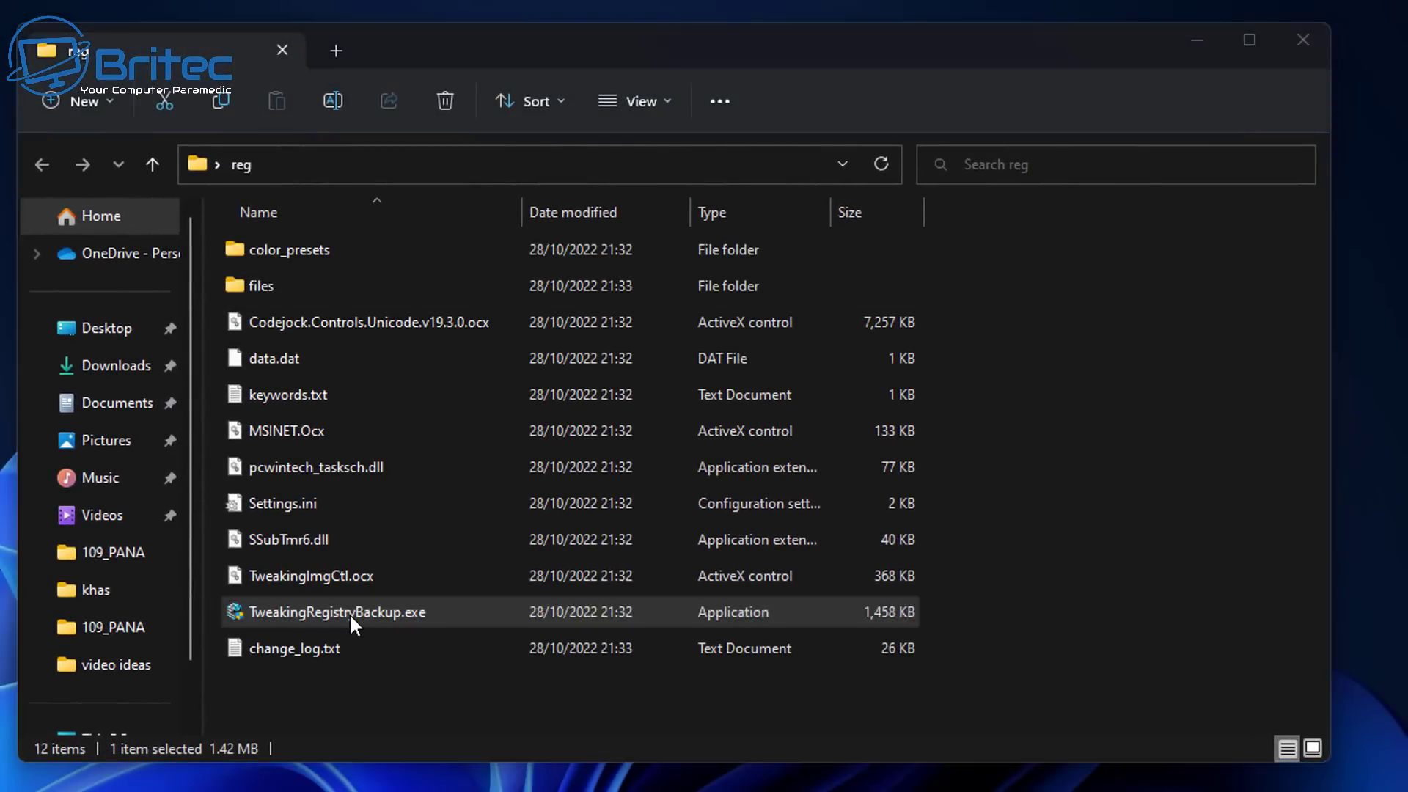
Launch TweakingRegistryBackup.exe and run Backup Now with all 12 registry files checked
{"action": "double_click", "coordinate": [349, 613]}
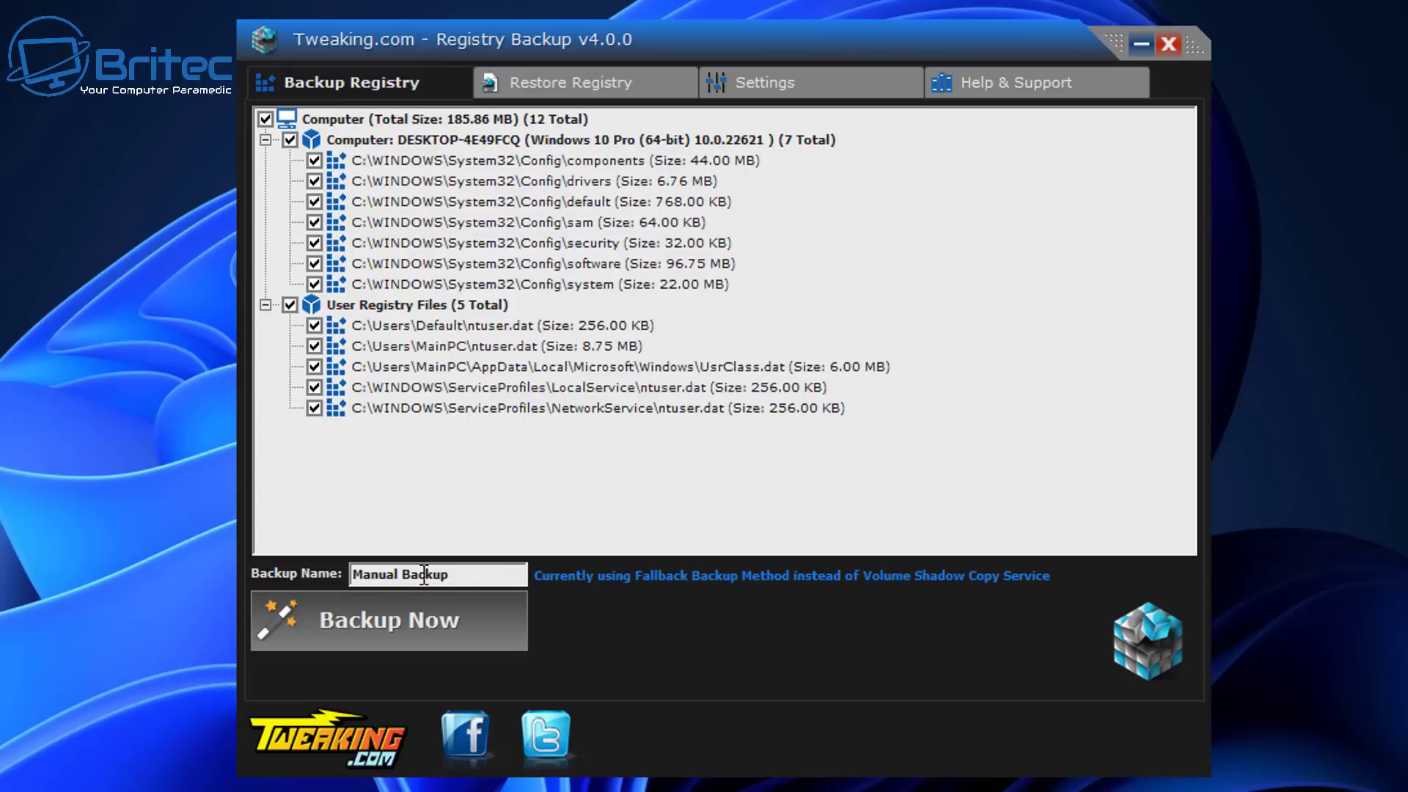
{"action": "left_click", "coordinate": [395, 629]}
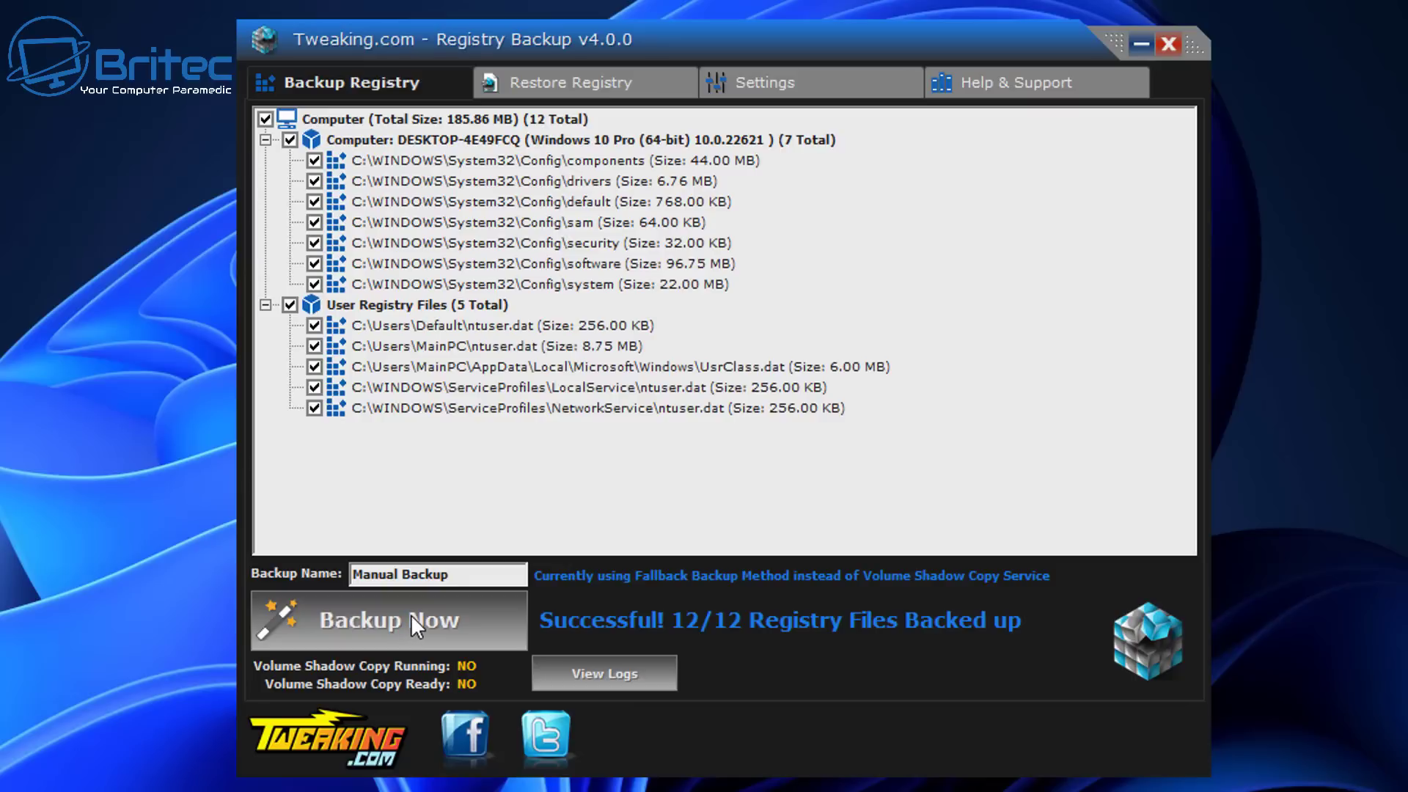
On Restore Registry, select the 28/10/2022 Manual Backup (185.03 MB) to restore
{"action": "left_click", "coordinate": [571, 76]}
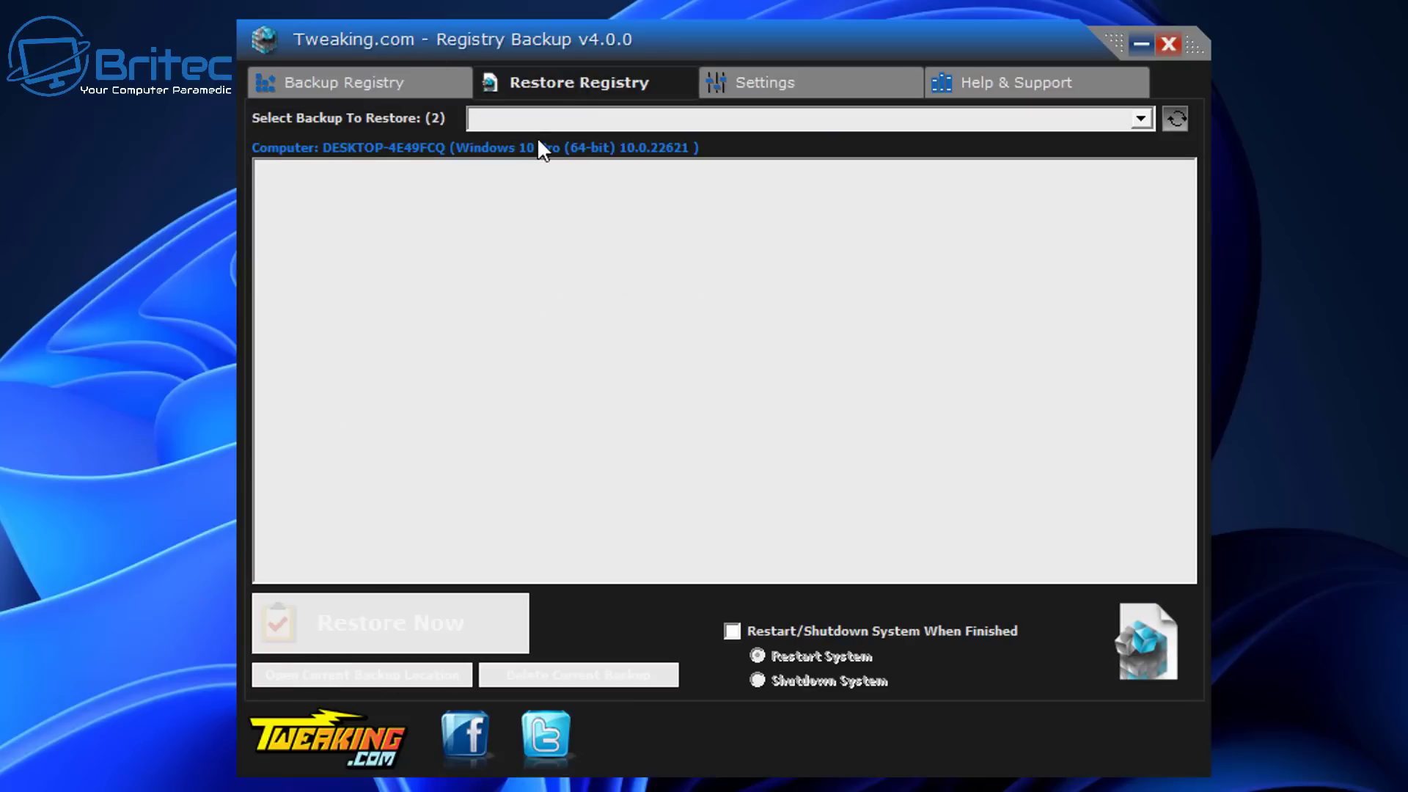
{"action": "left_click", "coordinate": [1148, 111]}
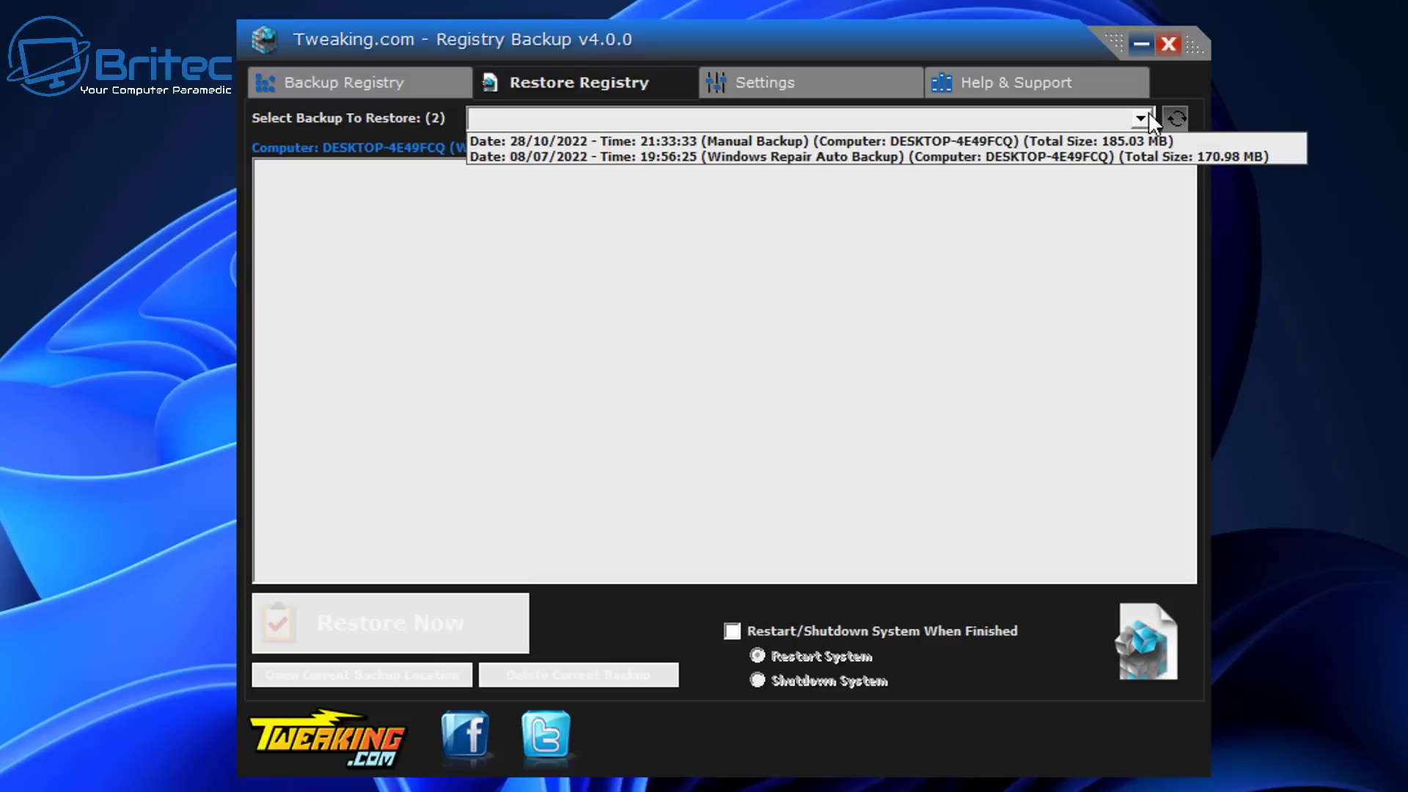
{"action": "left_click", "coordinate": [856, 137]}
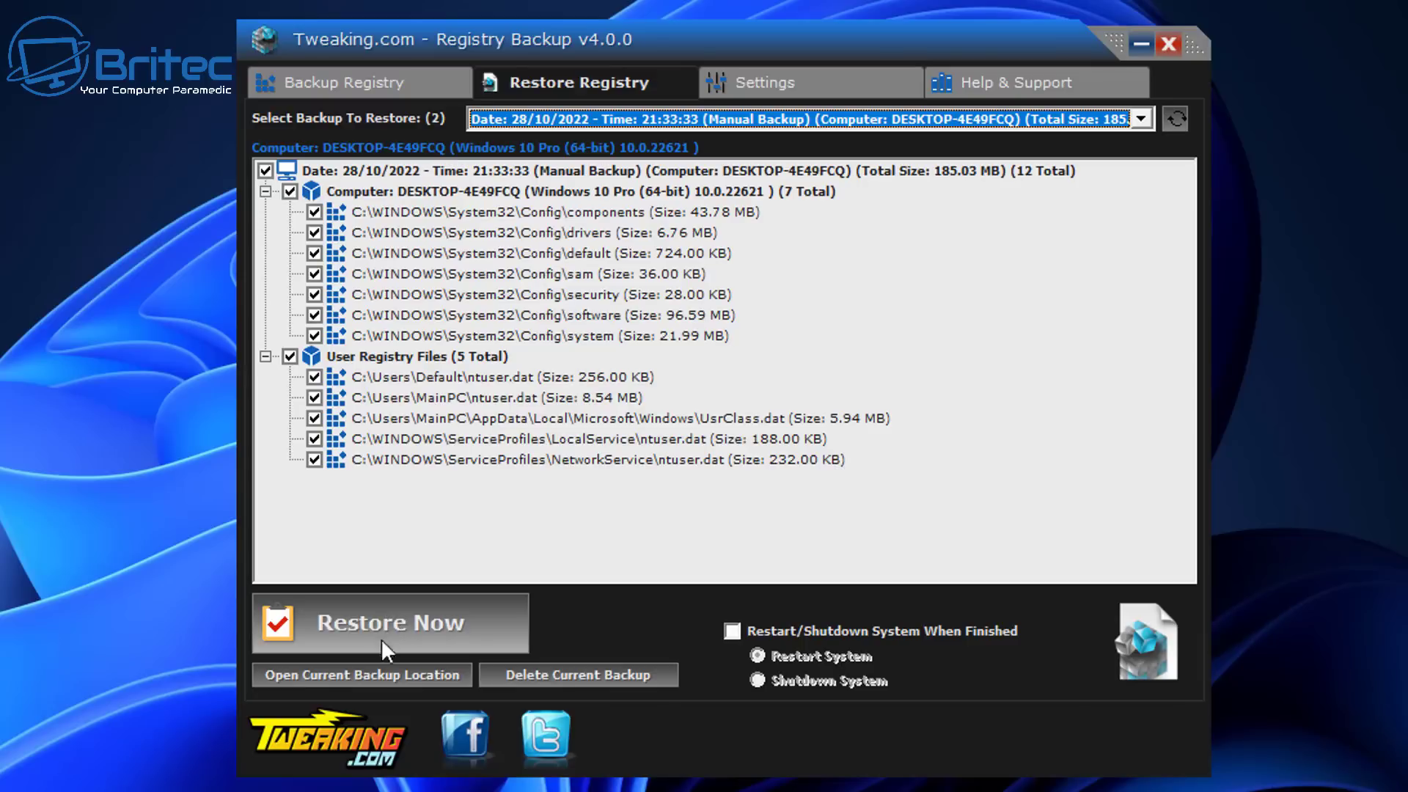
{"action": "left_click", "coordinate": [1144, 120]}
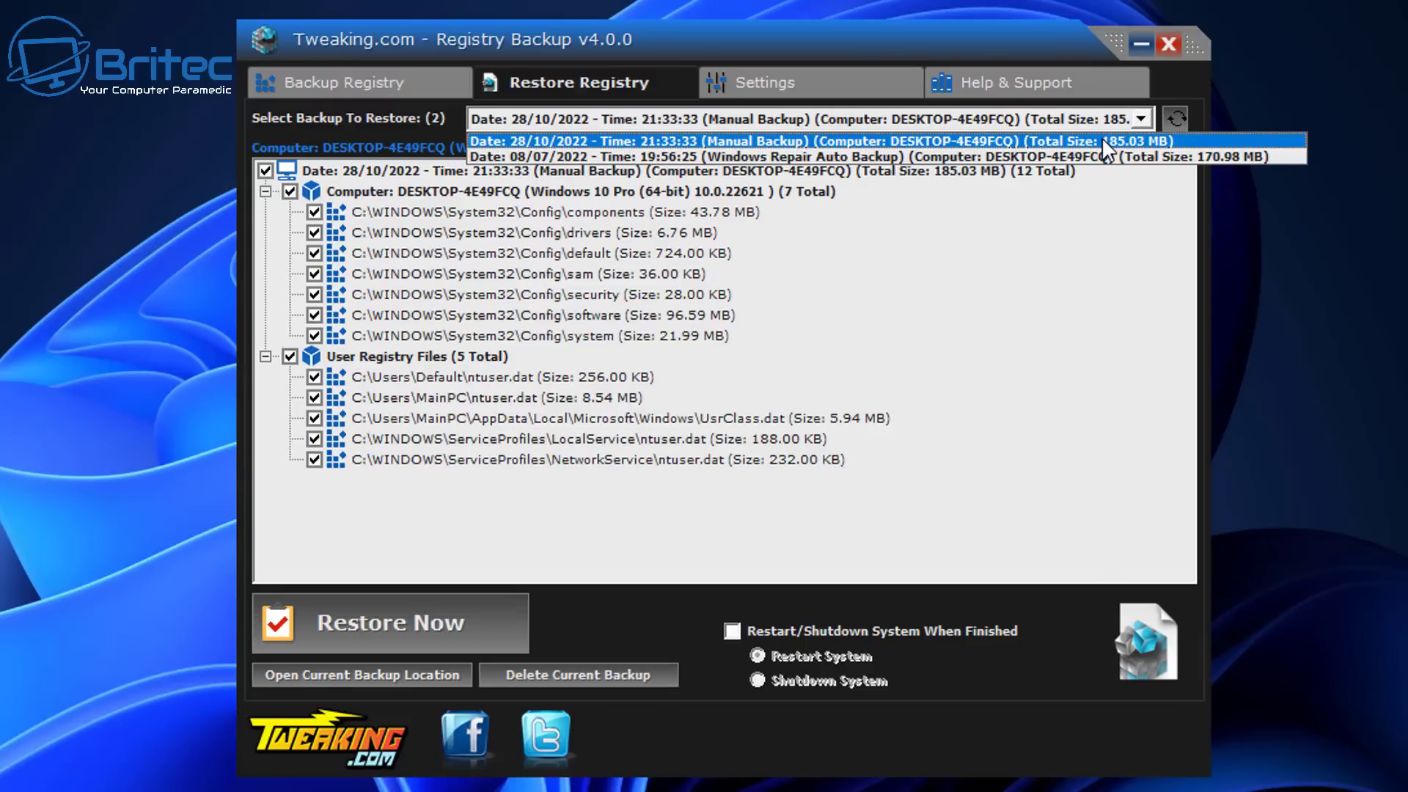
{"action": "left_click", "coordinate": [787, 79]}
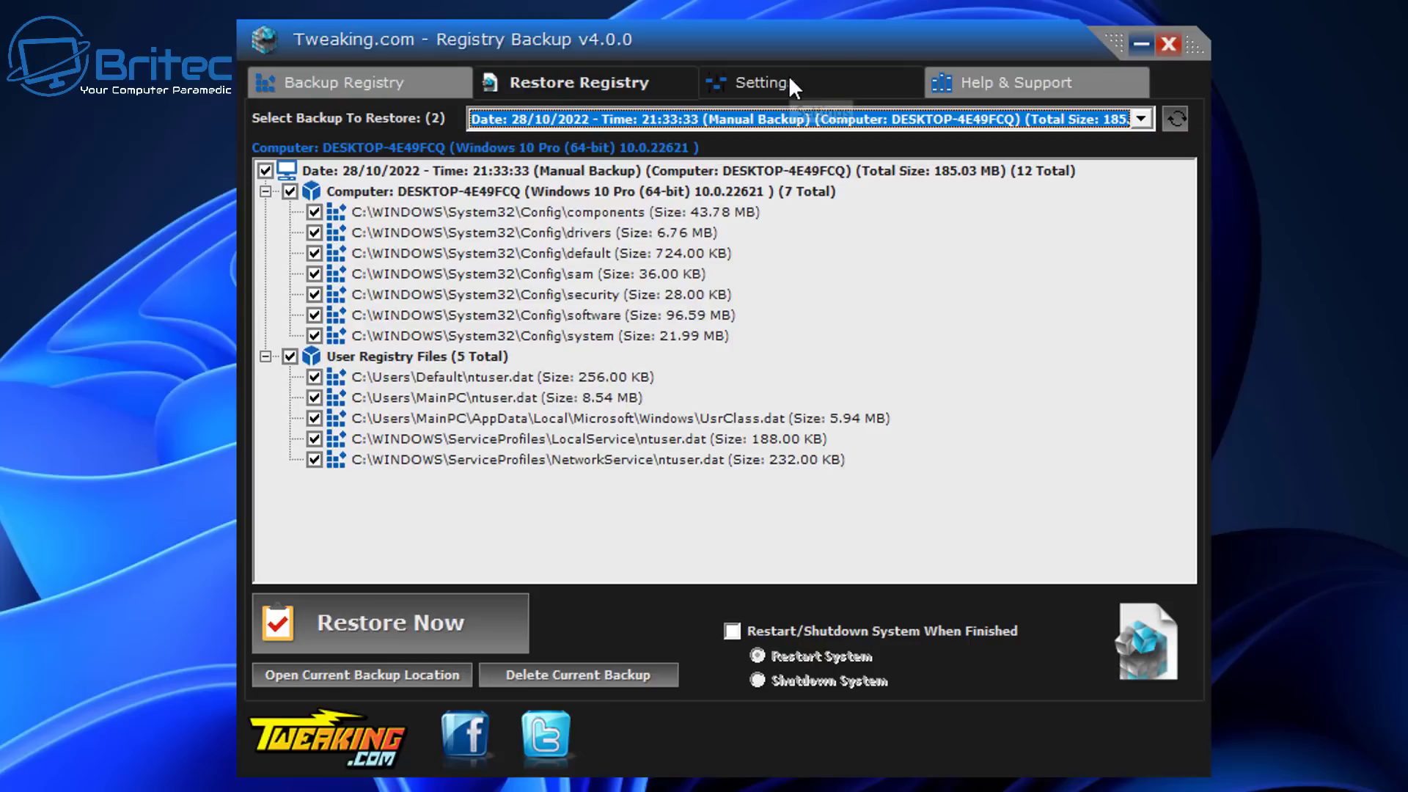
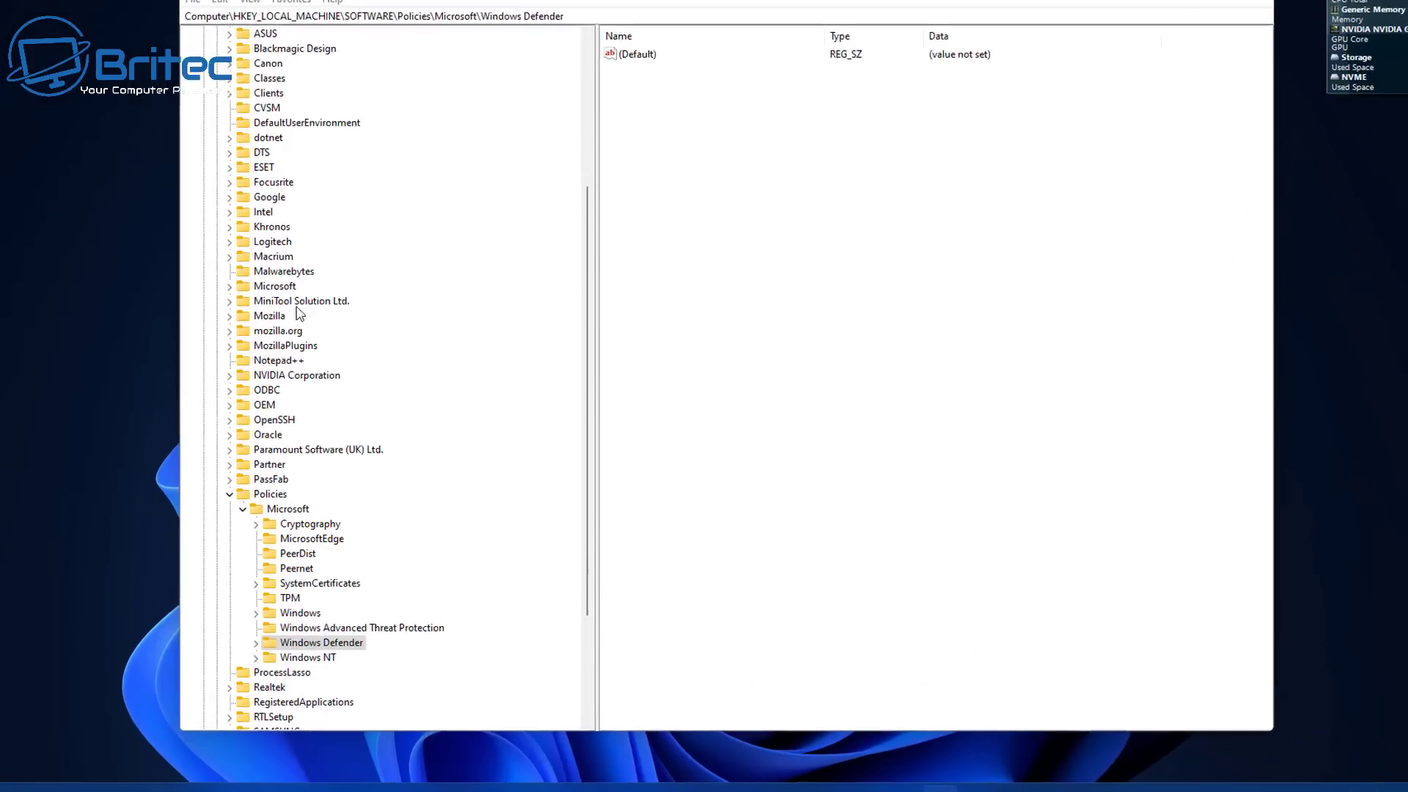
Export the selected Windows Defender policy branch as windows-defender-default.reg into the Before Tweaks folder
{"action": "left_click", "coordinate": [208, 664]}
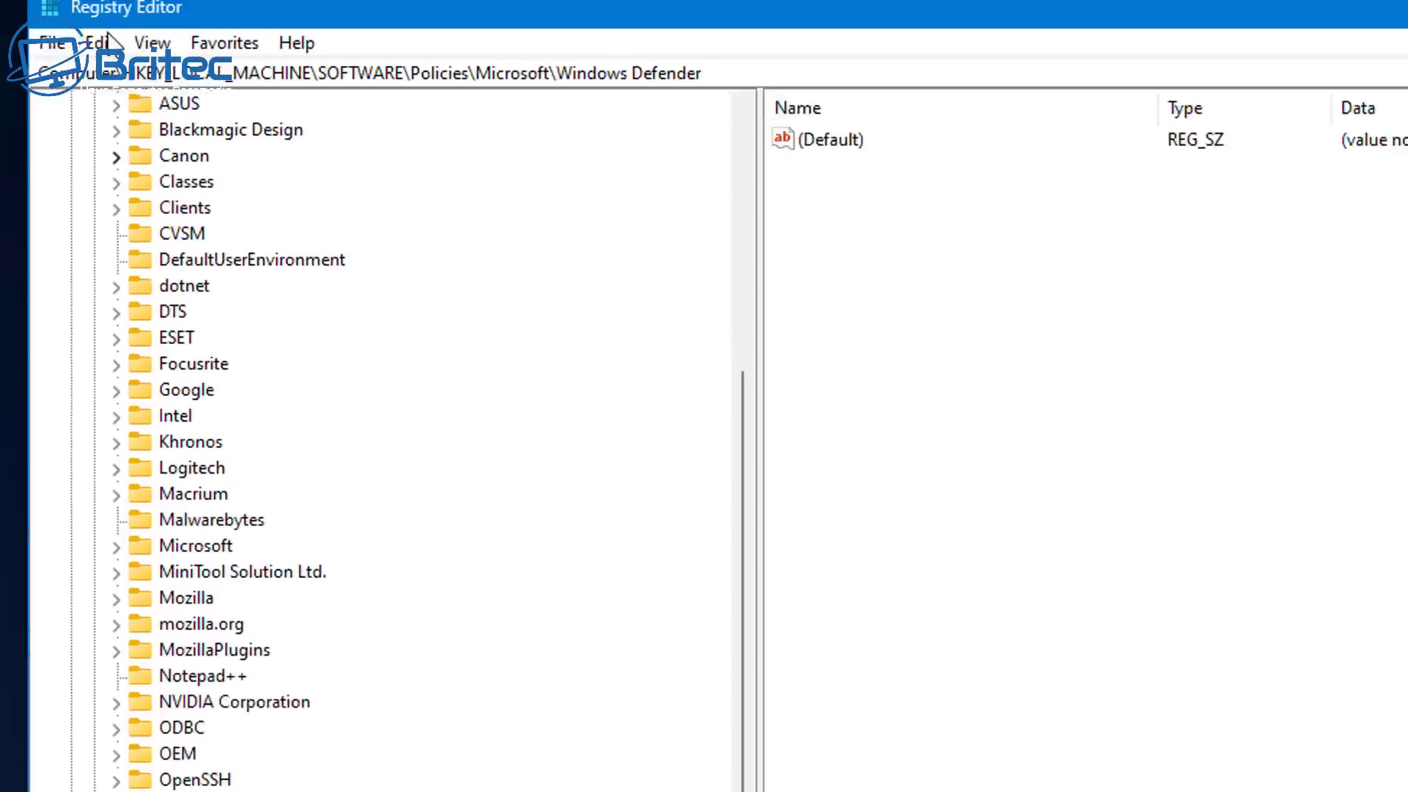
{"action": "left_click", "coordinate": [52, 42]}
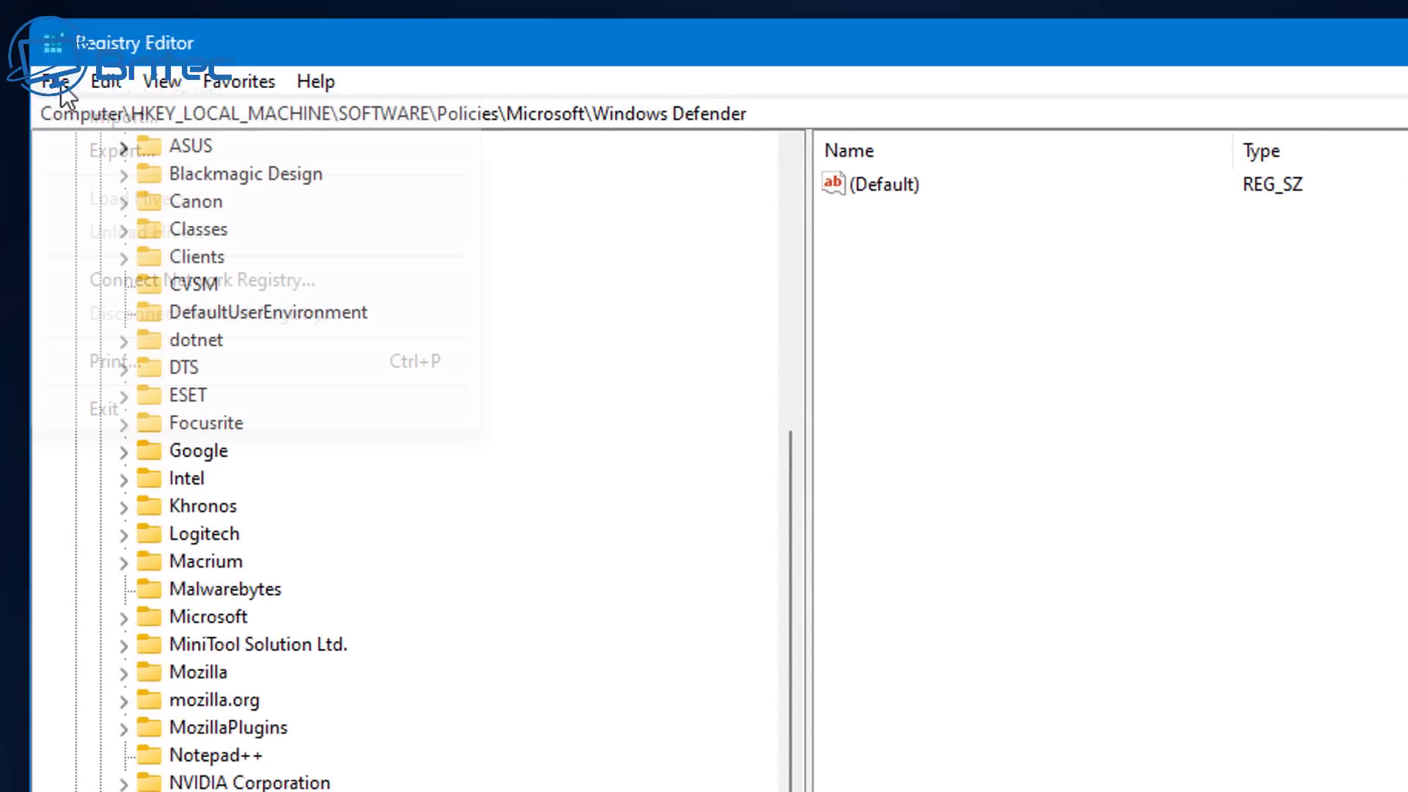
{"action": "left_click", "coordinate": [126, 150]}
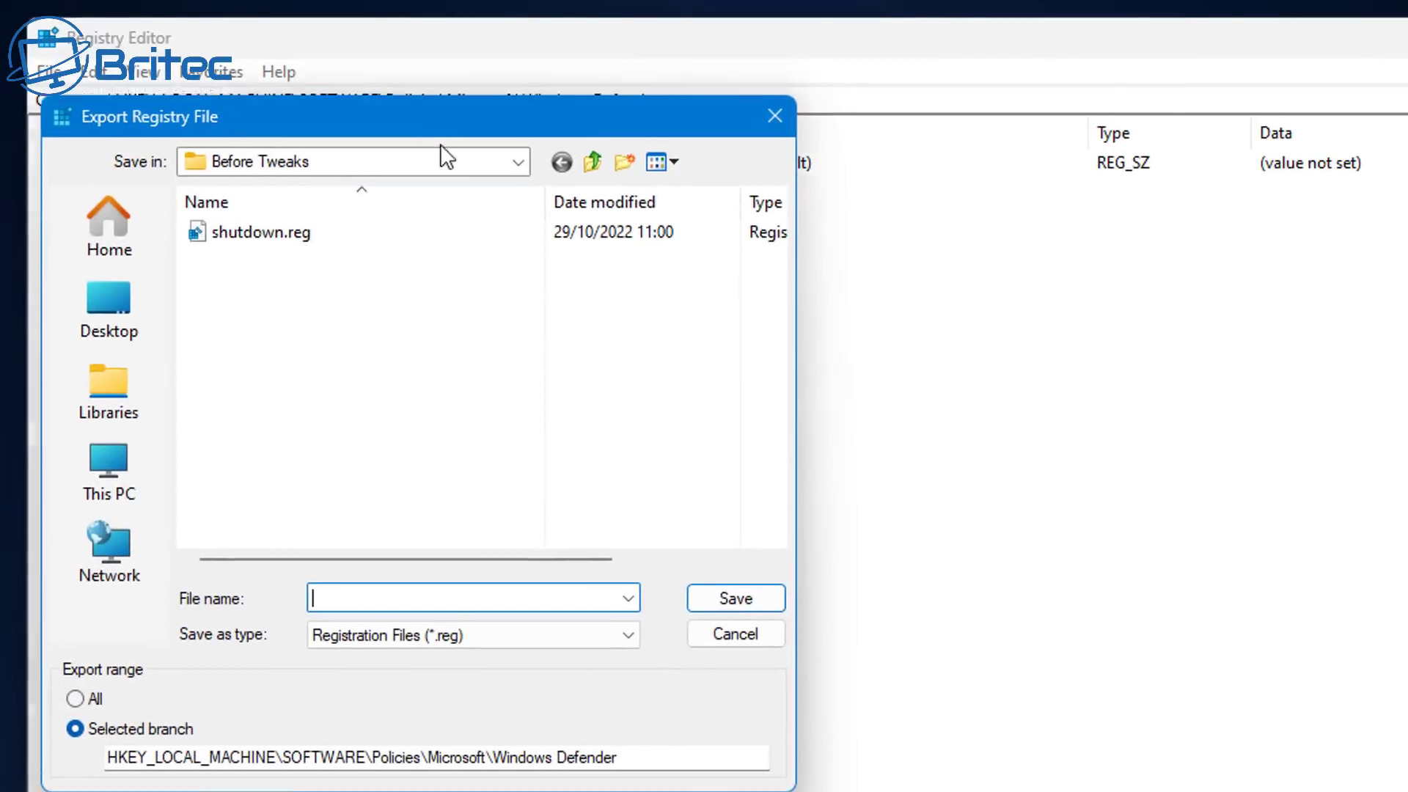
{"action": "left_click_drag", "start_coordinate": [441, 127], "coordinate": [1100, 188]}
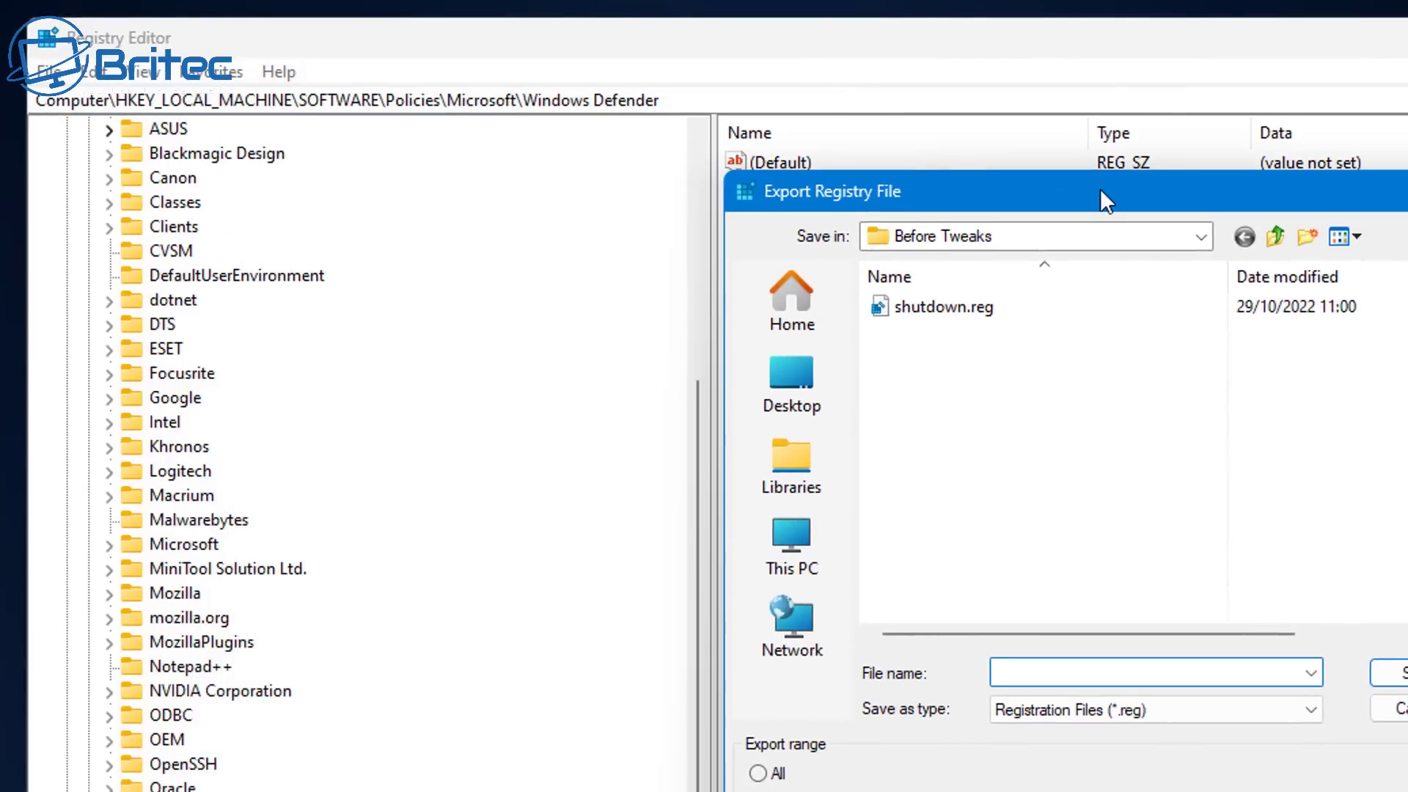
{"action": "left_click", "coordinate": [1026, 667]}
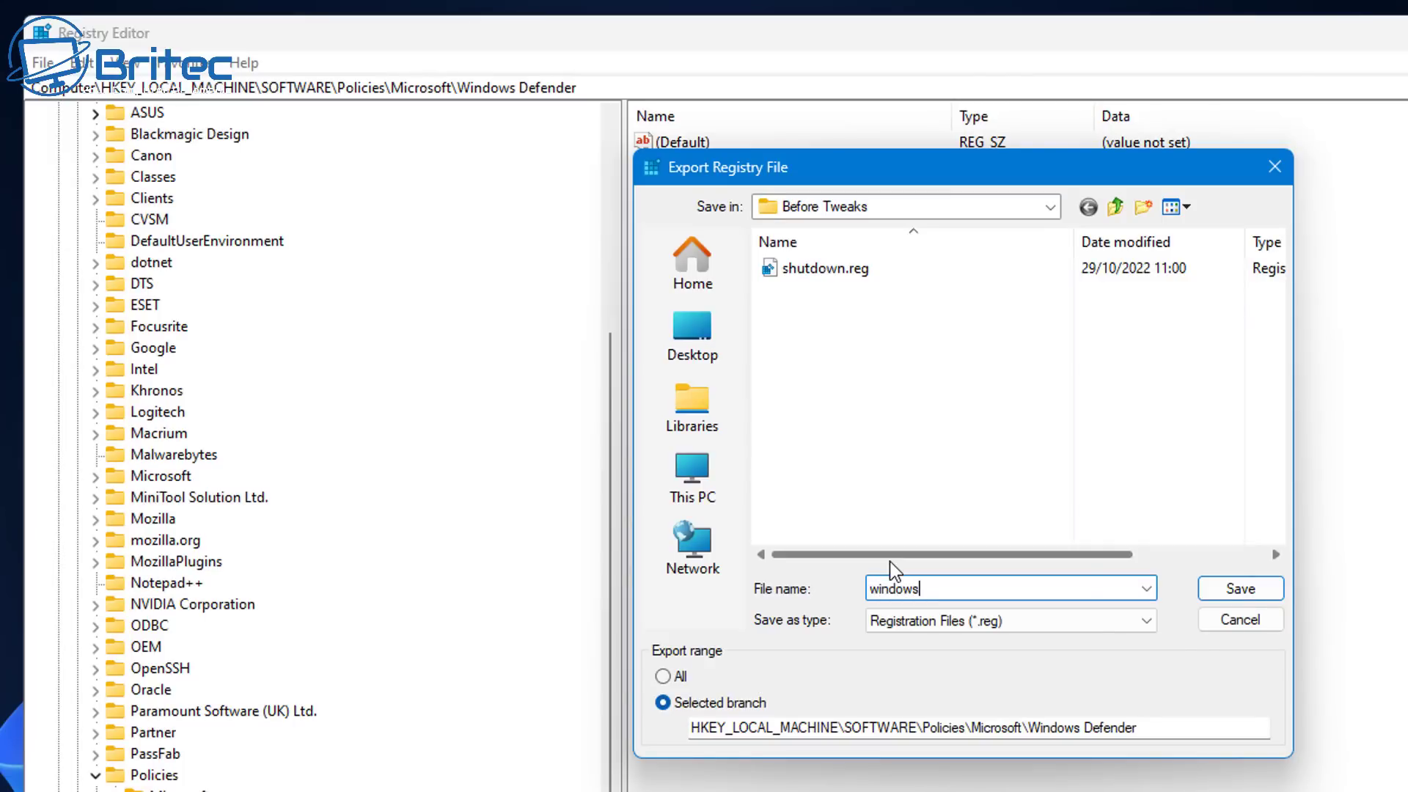
{"action": "type", "text": "windows-defender-default"}
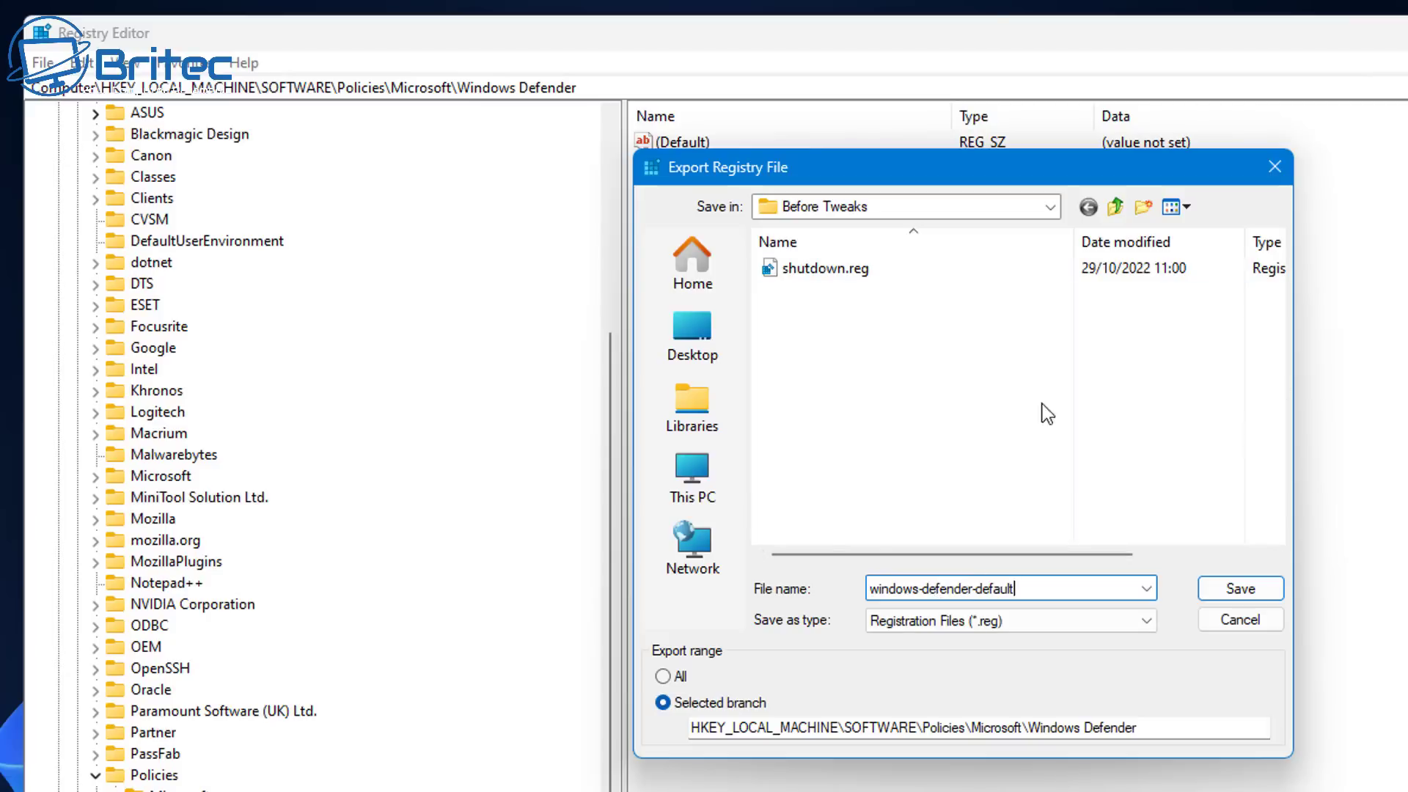
{"action": "left_click", "coordinate": [1242, 597]}
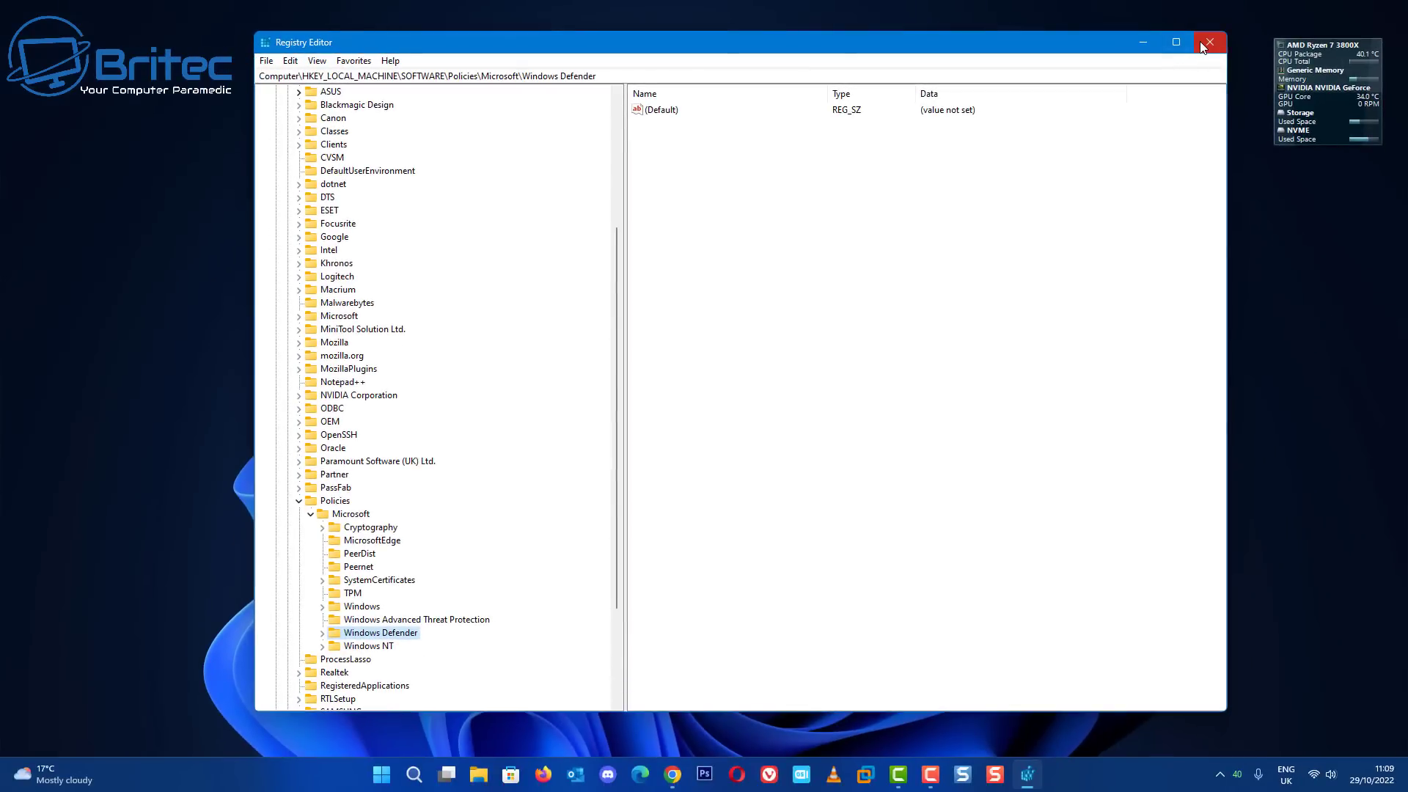
Close Registry Editor and browse File Explorer to the Before Tweaks folder on Local Disk (C:)
{"action": "left_click", "coordinate": [1203, 45]}
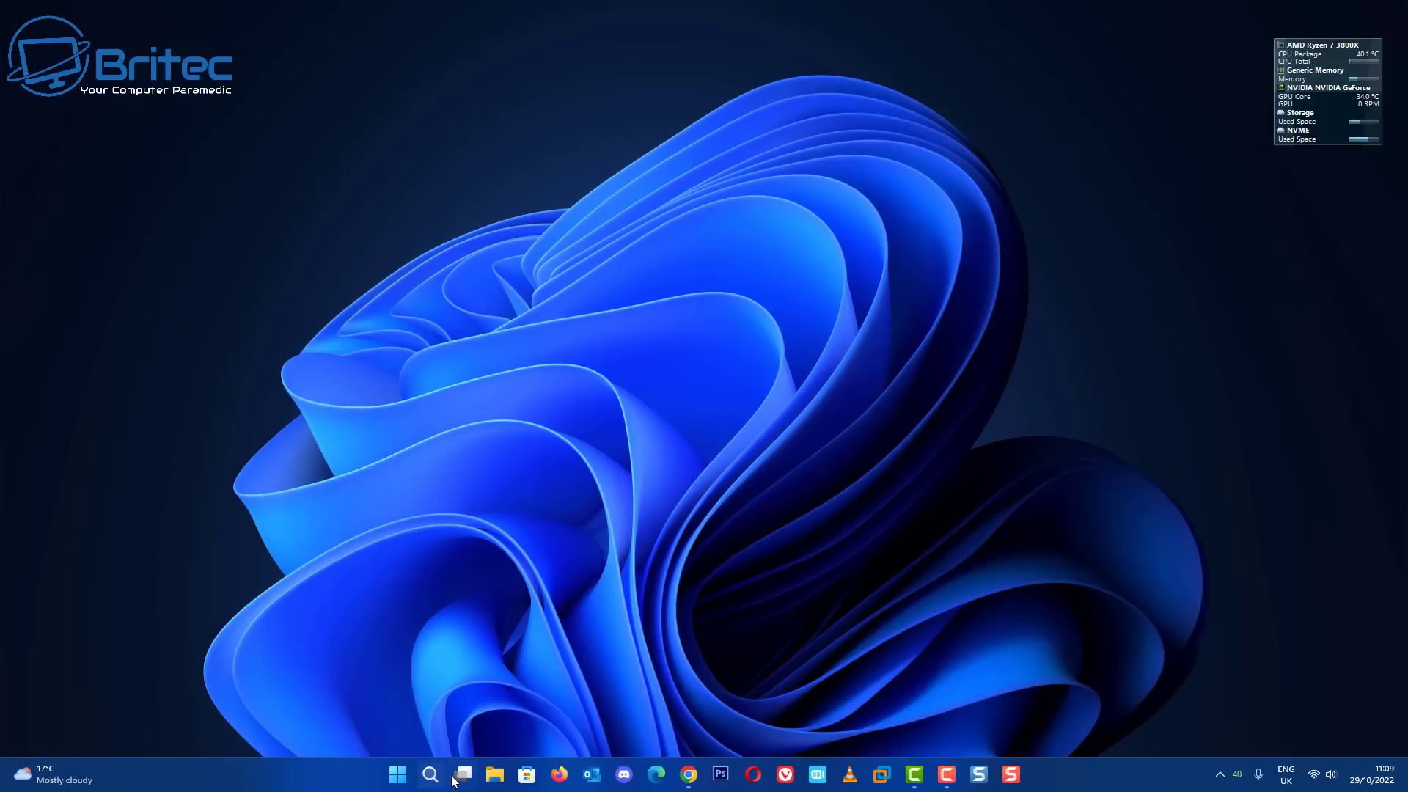
{"action": "left_click", "coordinate": [495, 779]}
{"action": "left_click", "coordinate": [511, 255]}
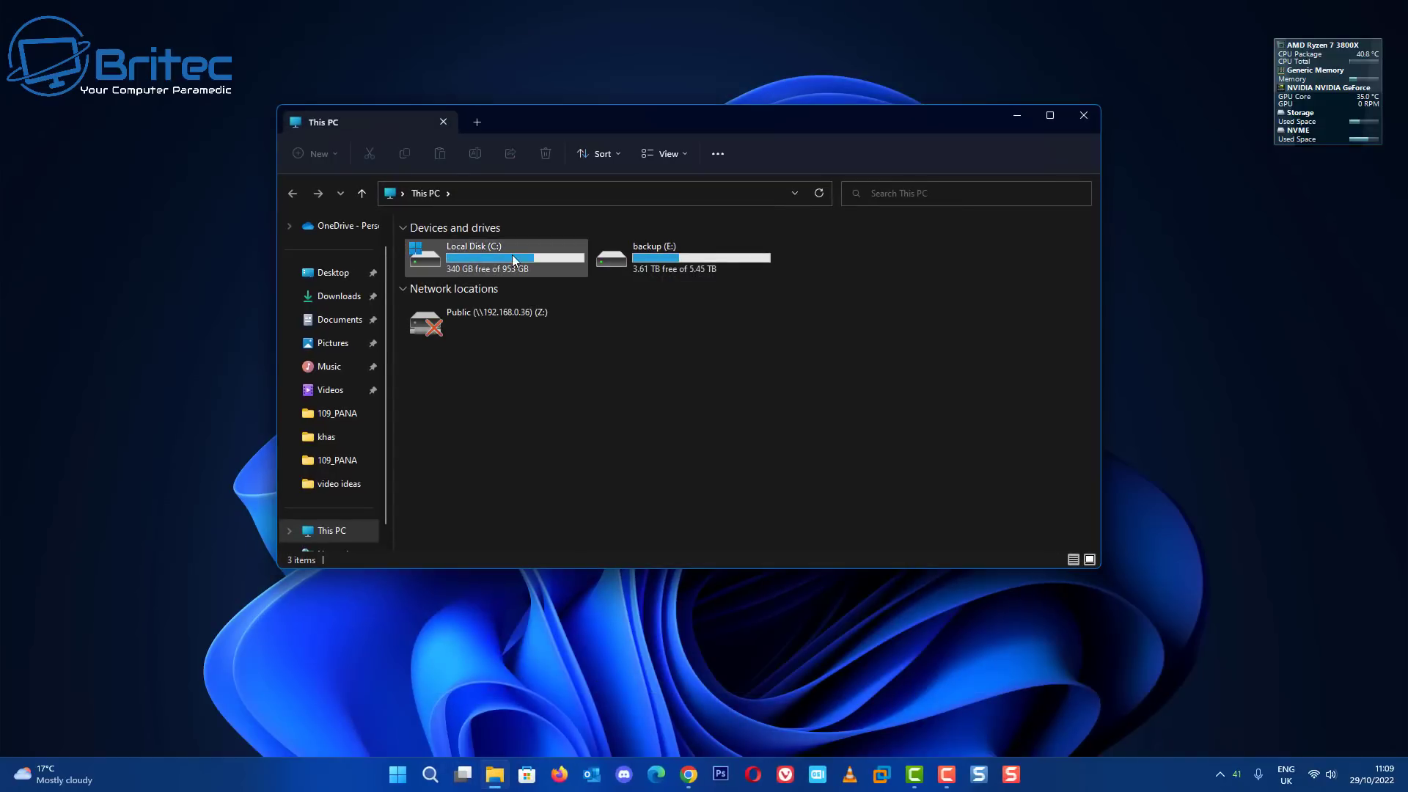
{"action": "double_click", "coordinate": [510, 253]}
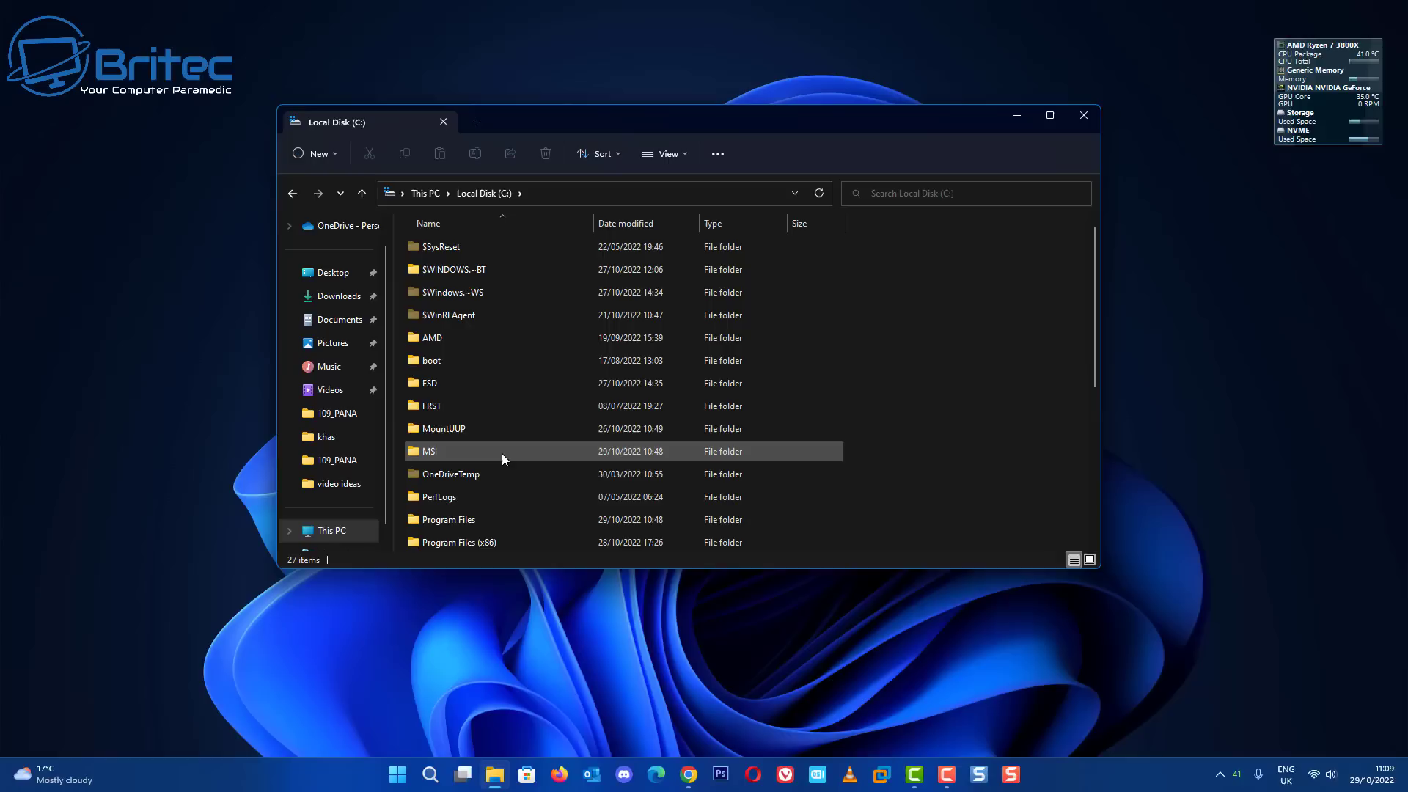
{"action": "scroll", "coordinate": [500, 461], "scroll_direction": "down", "scroll_amount": 1}
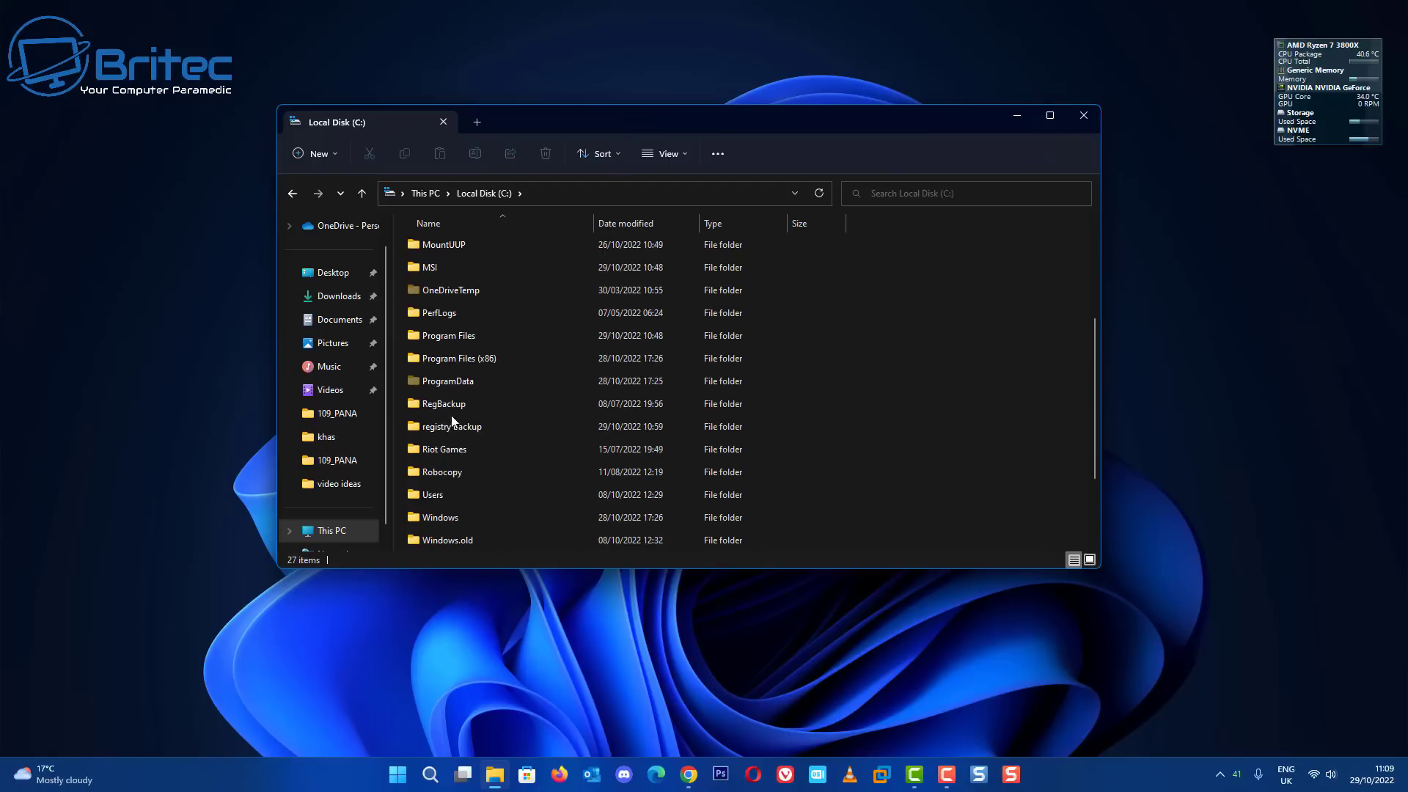
{"action": "scroll", "coordinate": [514, 475], "scroll_direction": "down", "scroll_amount": 2}
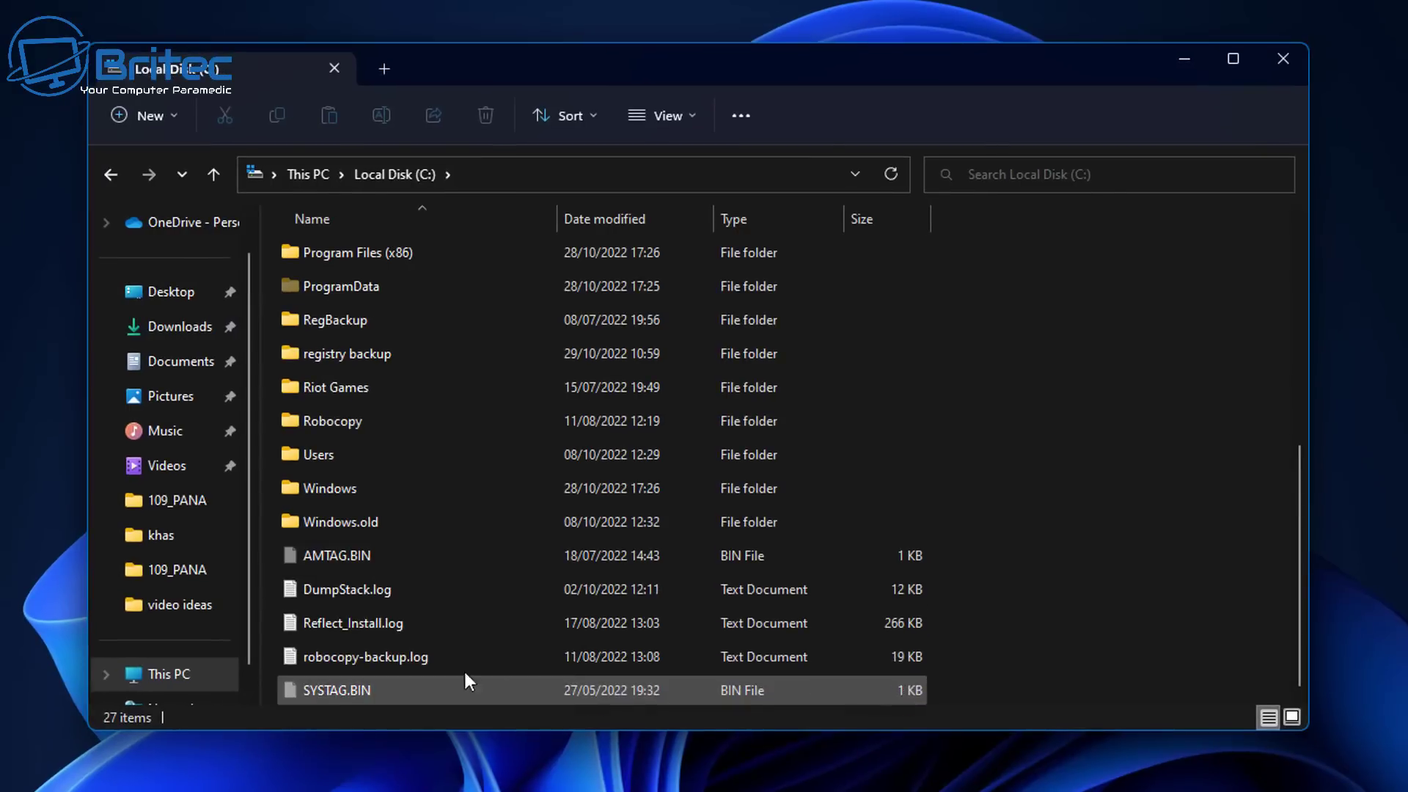
{"action": "scroll", "coordinate": [380, 508], "scroll_direction": "up", "scroll_amount": 2}
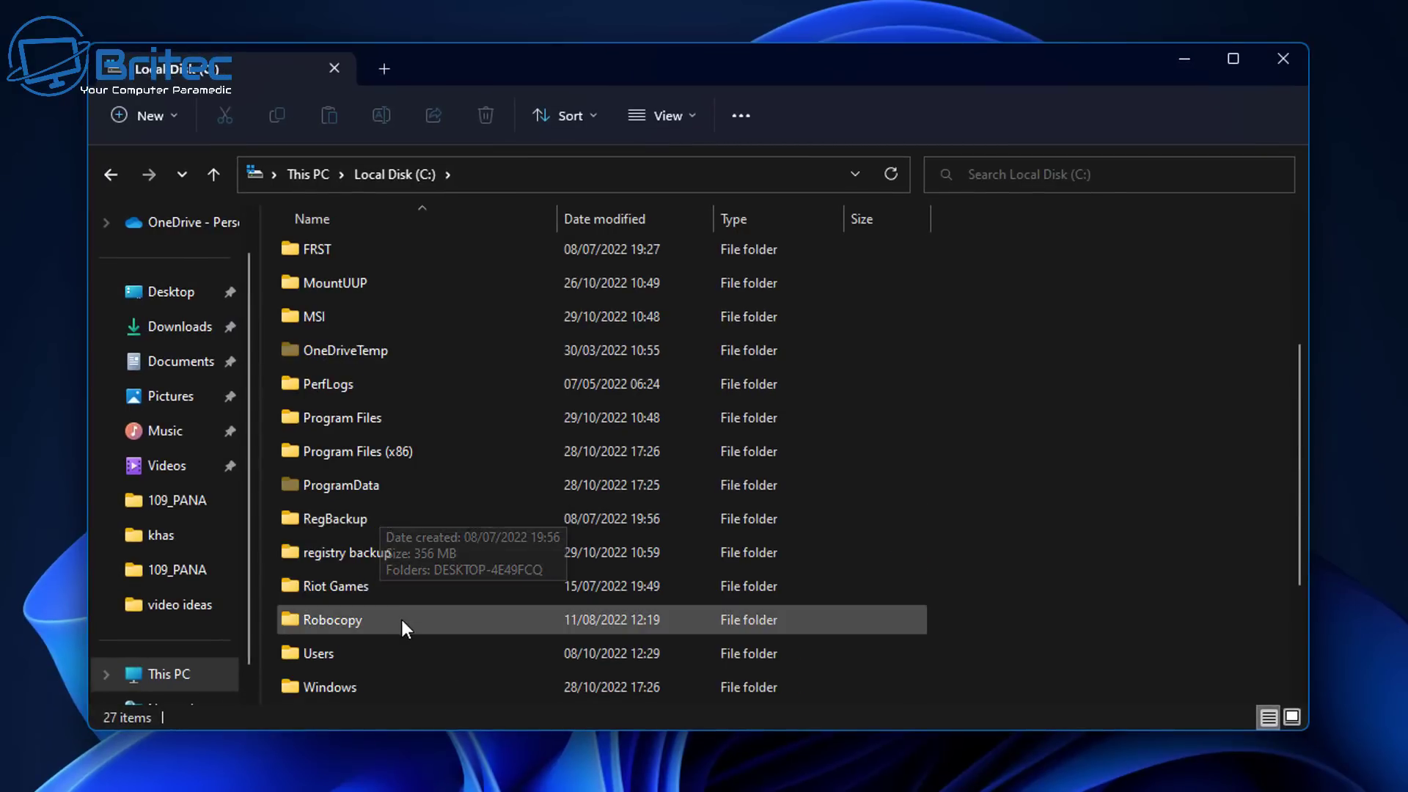
{"action": "double_click", "coordinate": [374, 550]}
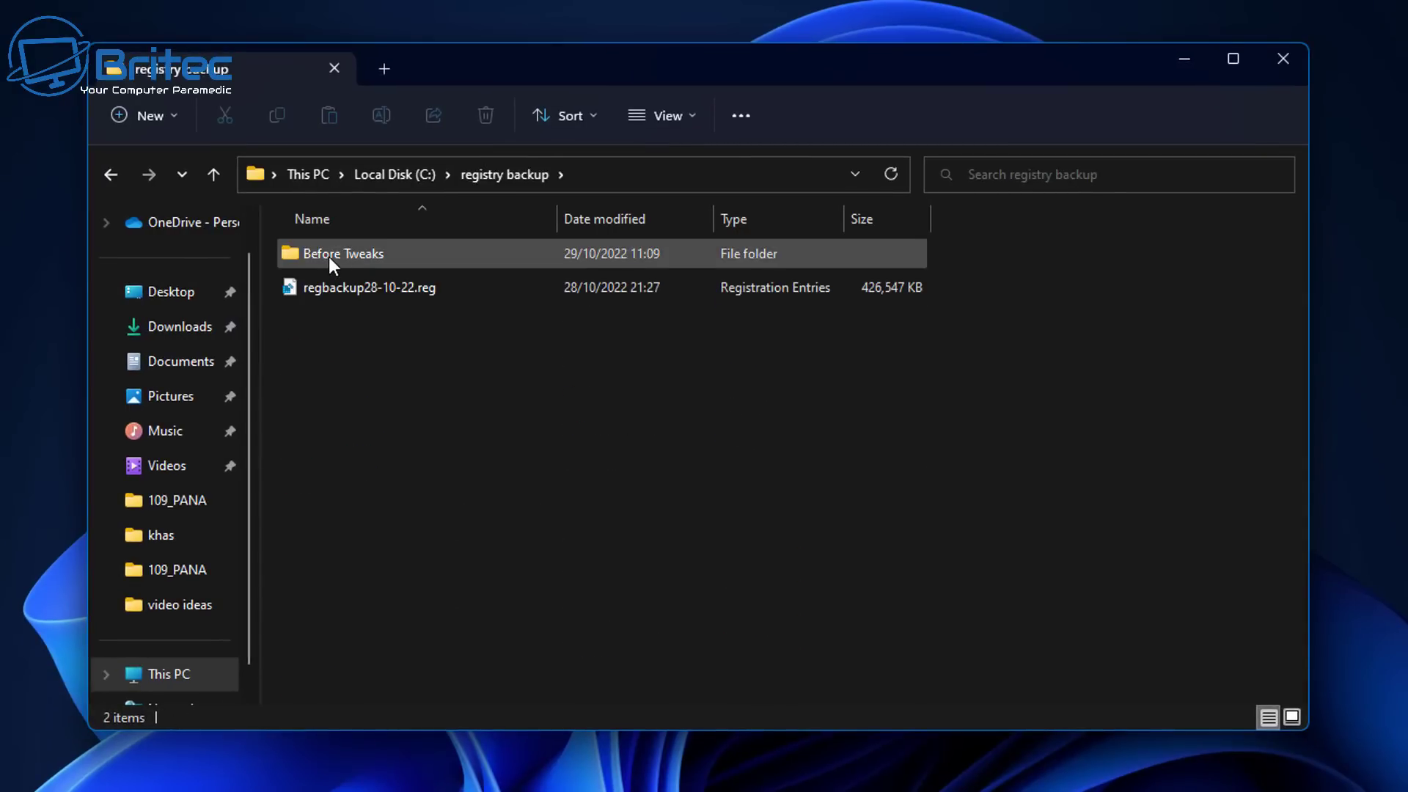
{"action": "left_click", "coordinate": [376, 257]}
{"action": "double_click", "coordinate": [394, 253]}
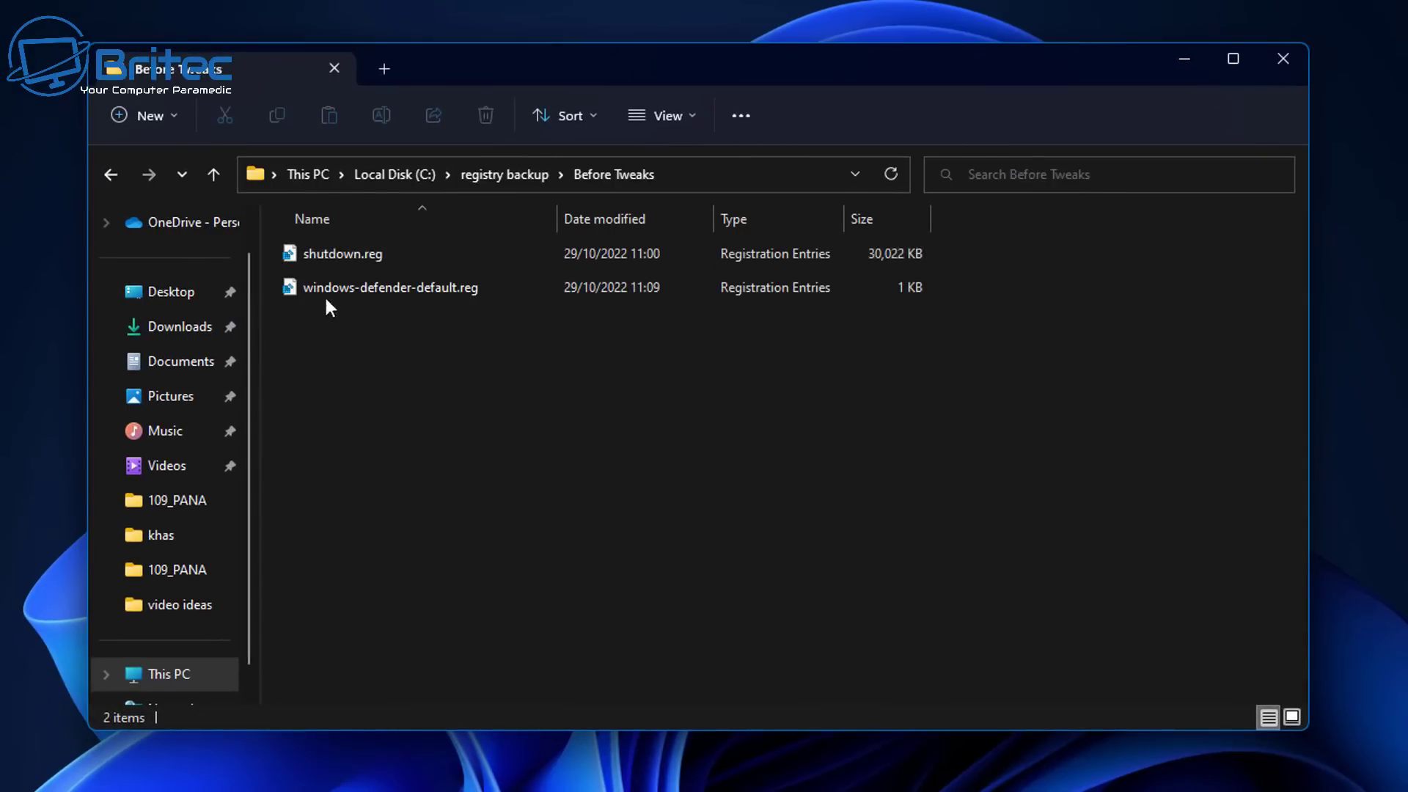
Open windows-defender-default.reg as text to verify its contents, then close it
{"action": "right_click", "coordinate": [381, 290]}
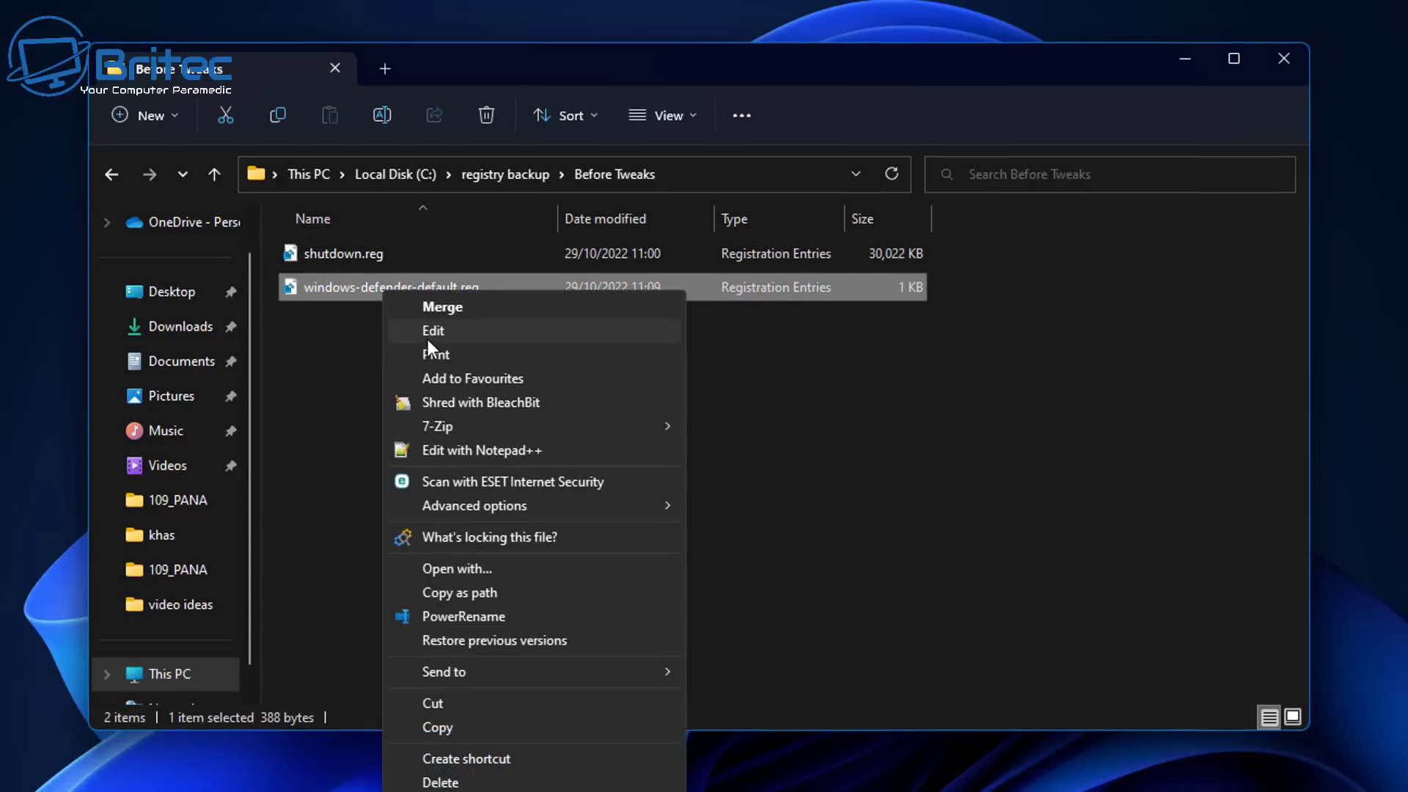
{"action": "left_click", "coordinate": [427, 329]}
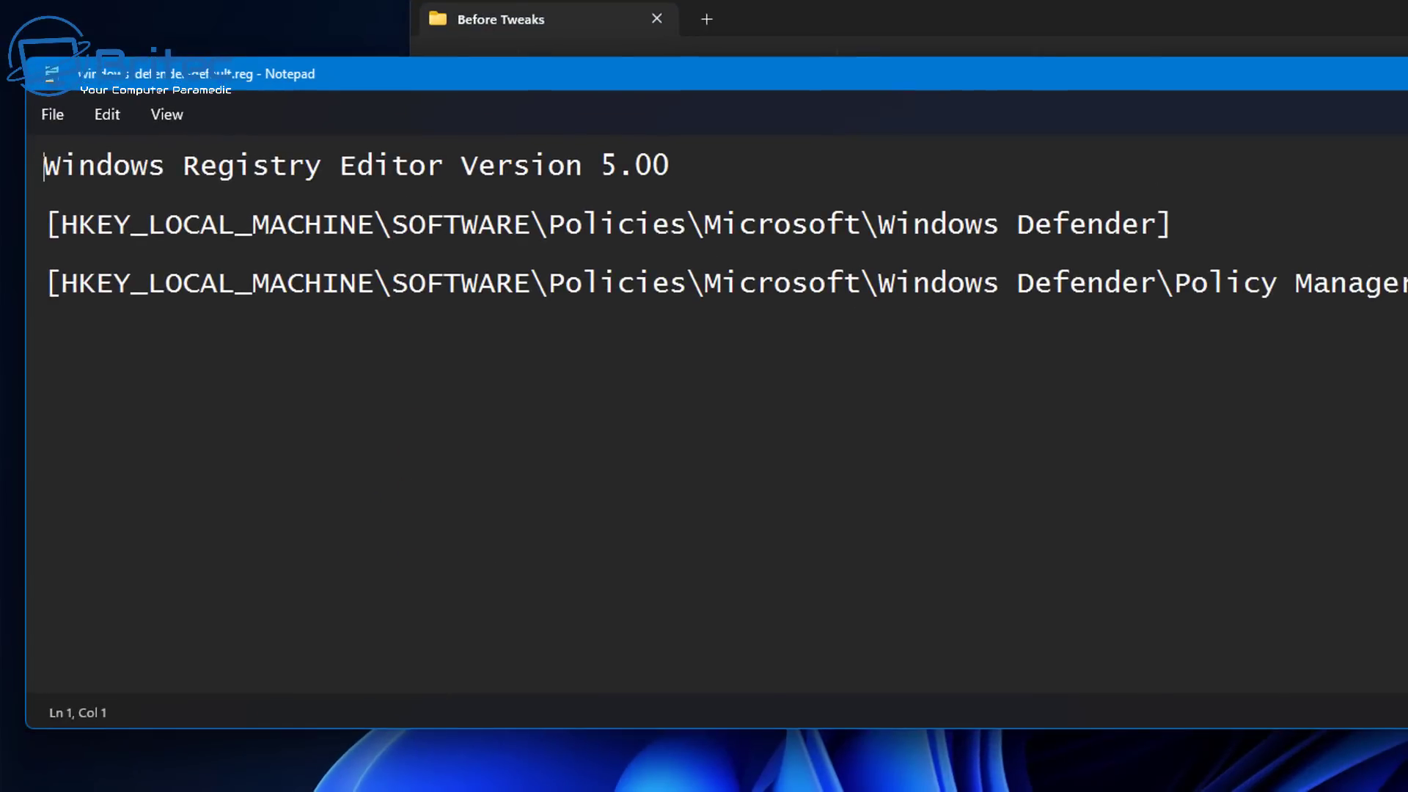
{"action": "key", "text": "alt+F4"}
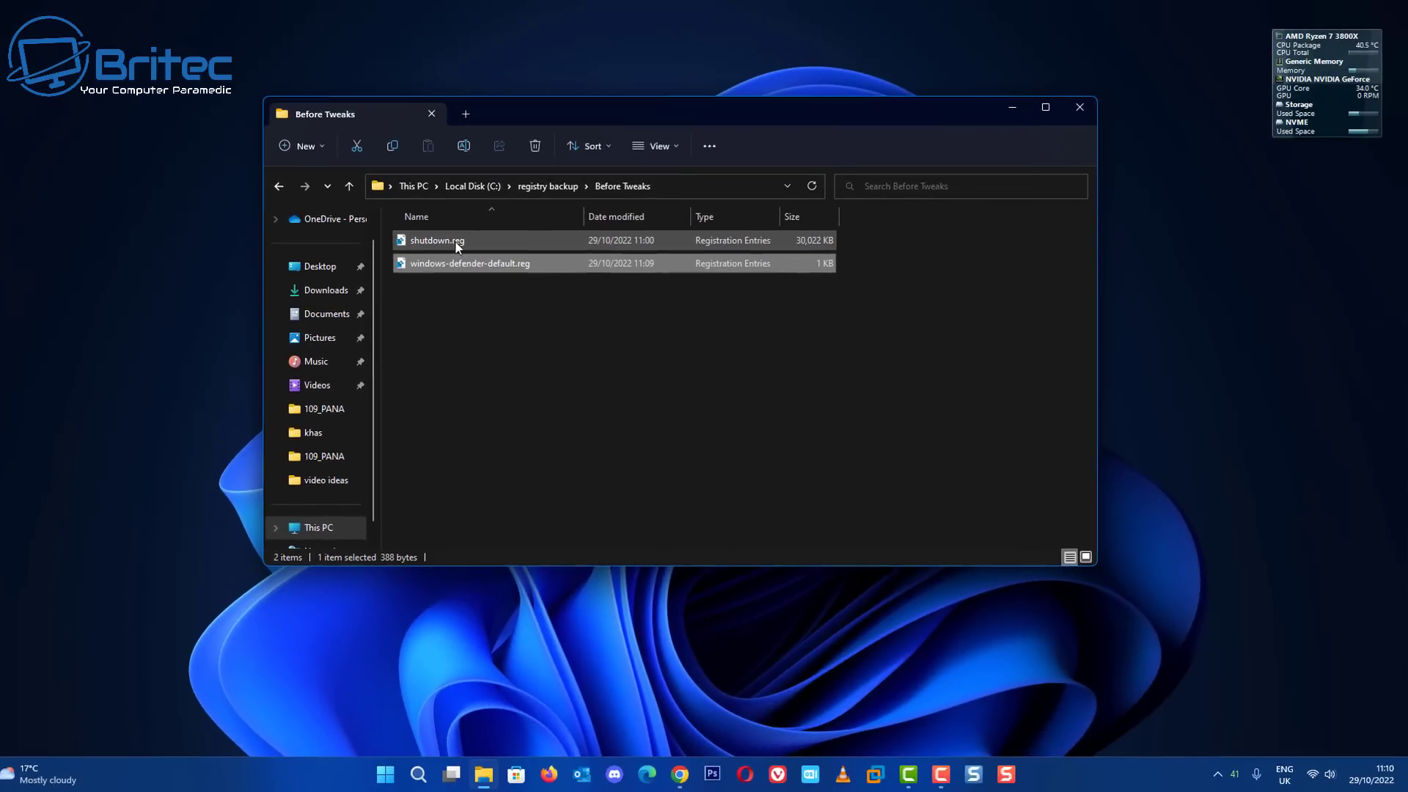
Delete the old shutdown.reg backup and close File Explorer
{"action": "right_click", "coordinate": [455, 241]}
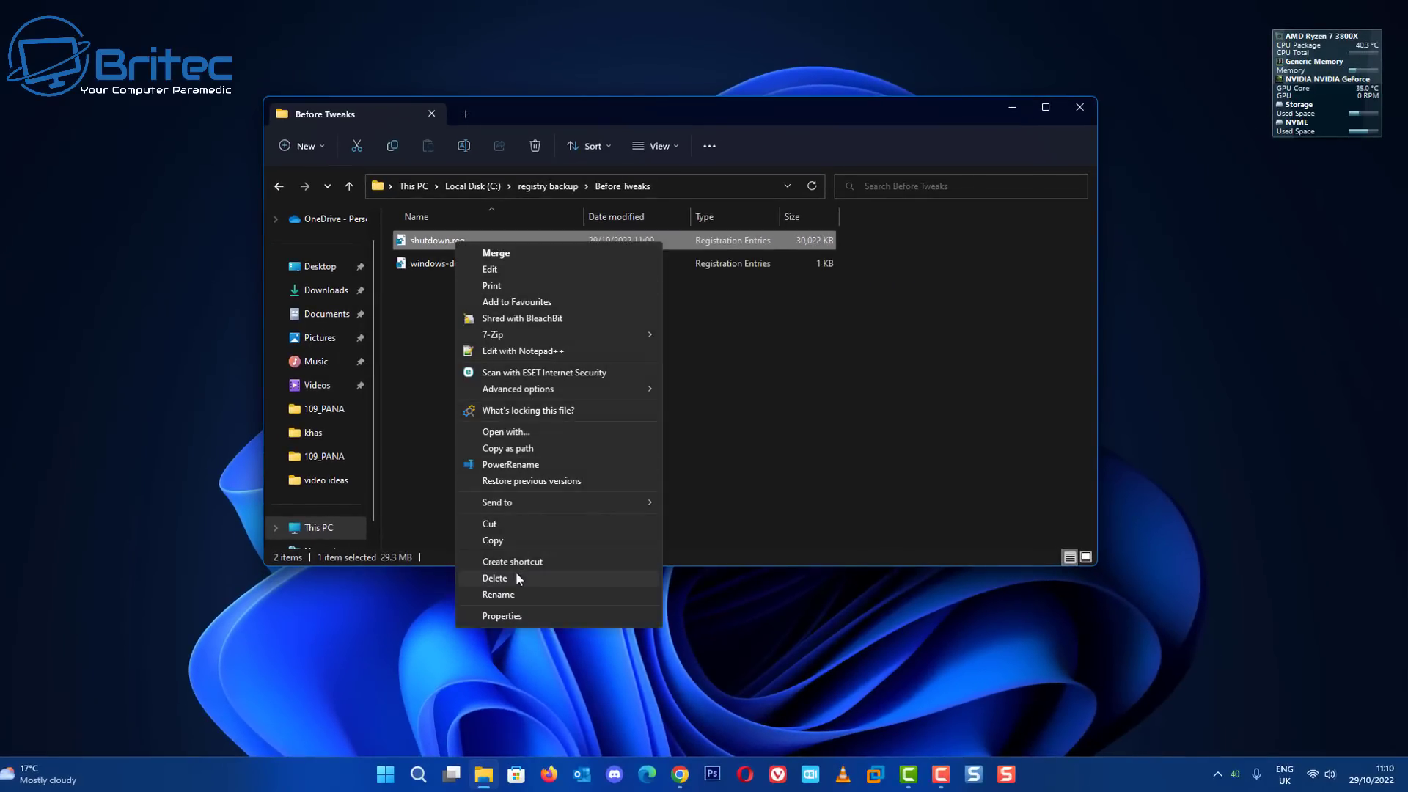
{"action": "left_click", "coordinate": [516, 579]}
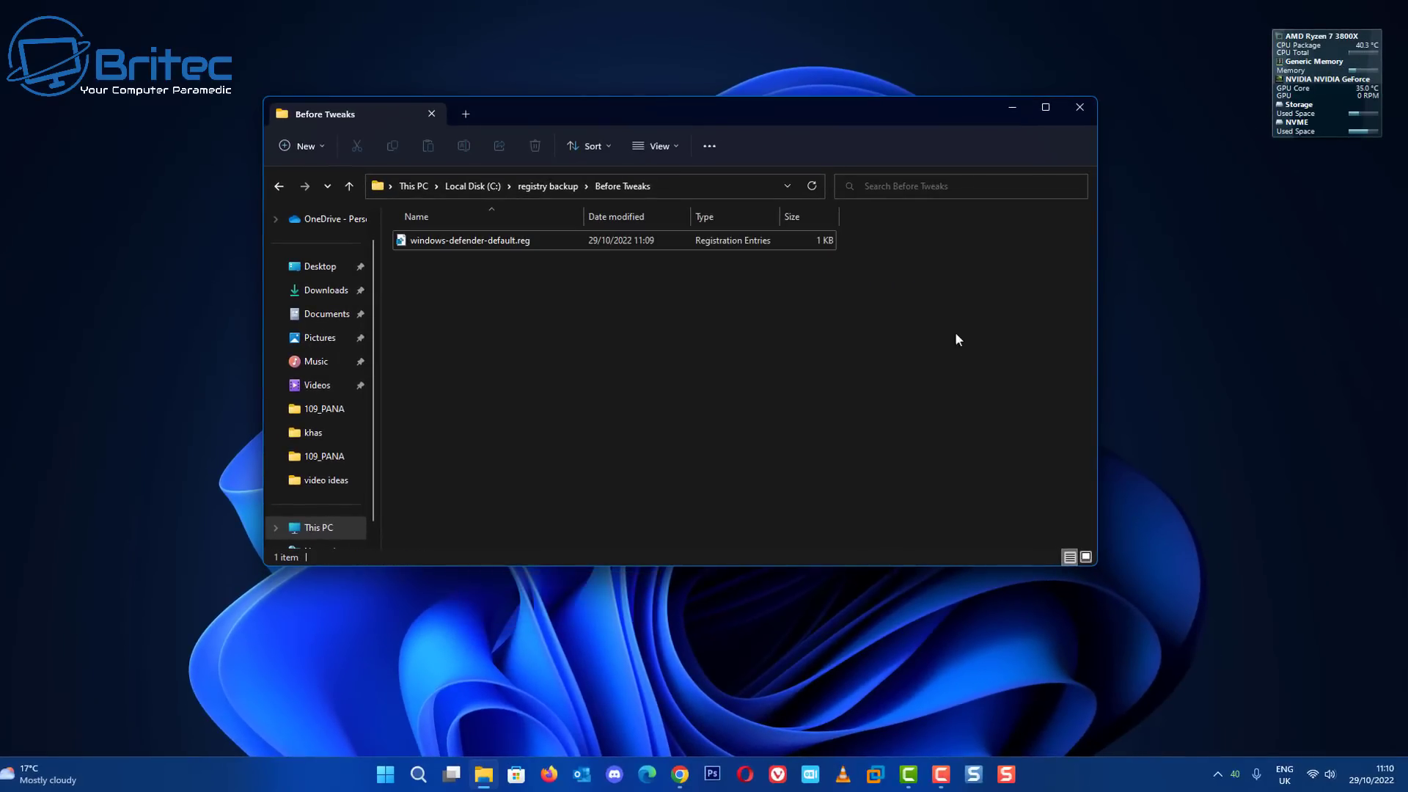
{"action": "left_click", "coordinate": [1079, 111]}
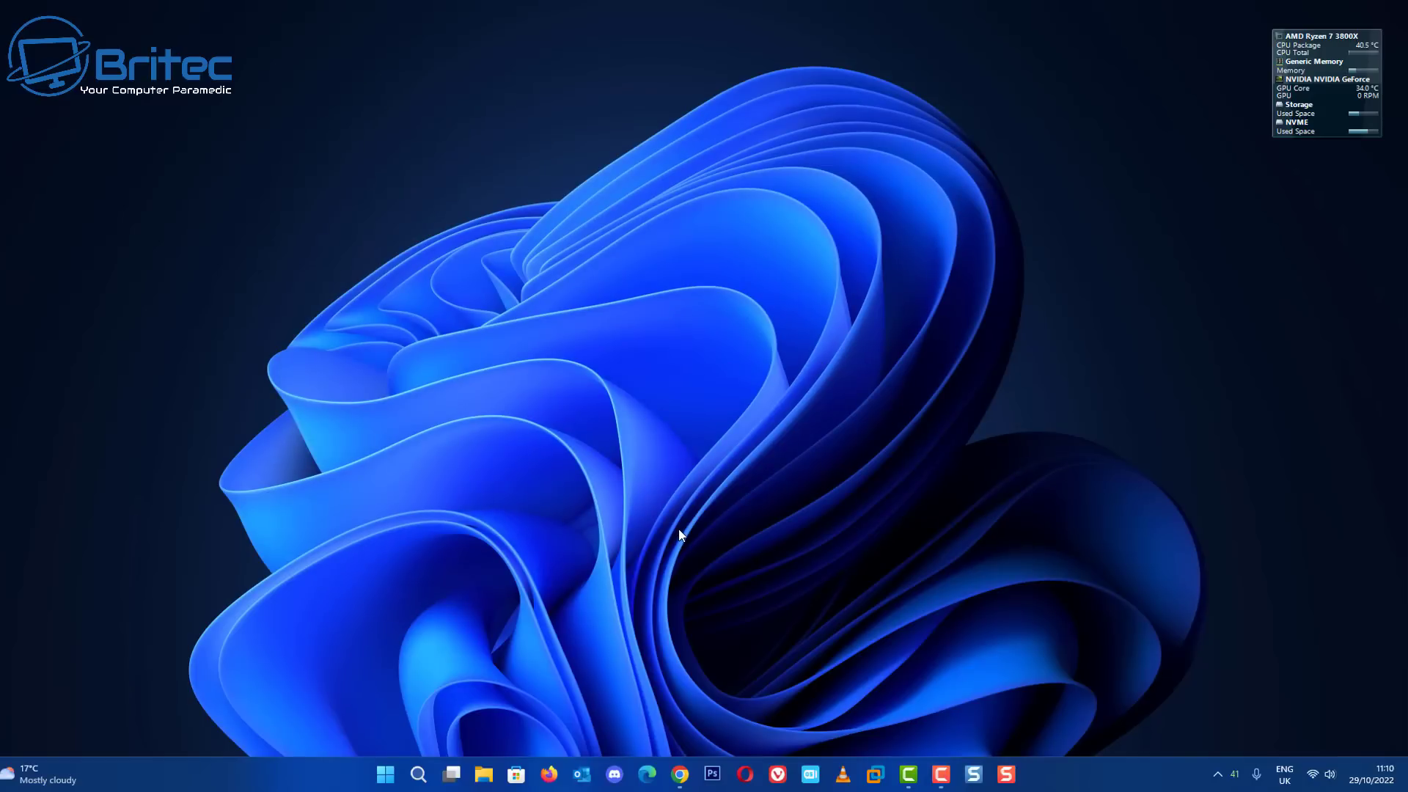
Search 'restore' to open Create a restore point and select Local Disk (C:)
{"action": "left_click", "coordinate": [418, 773]}
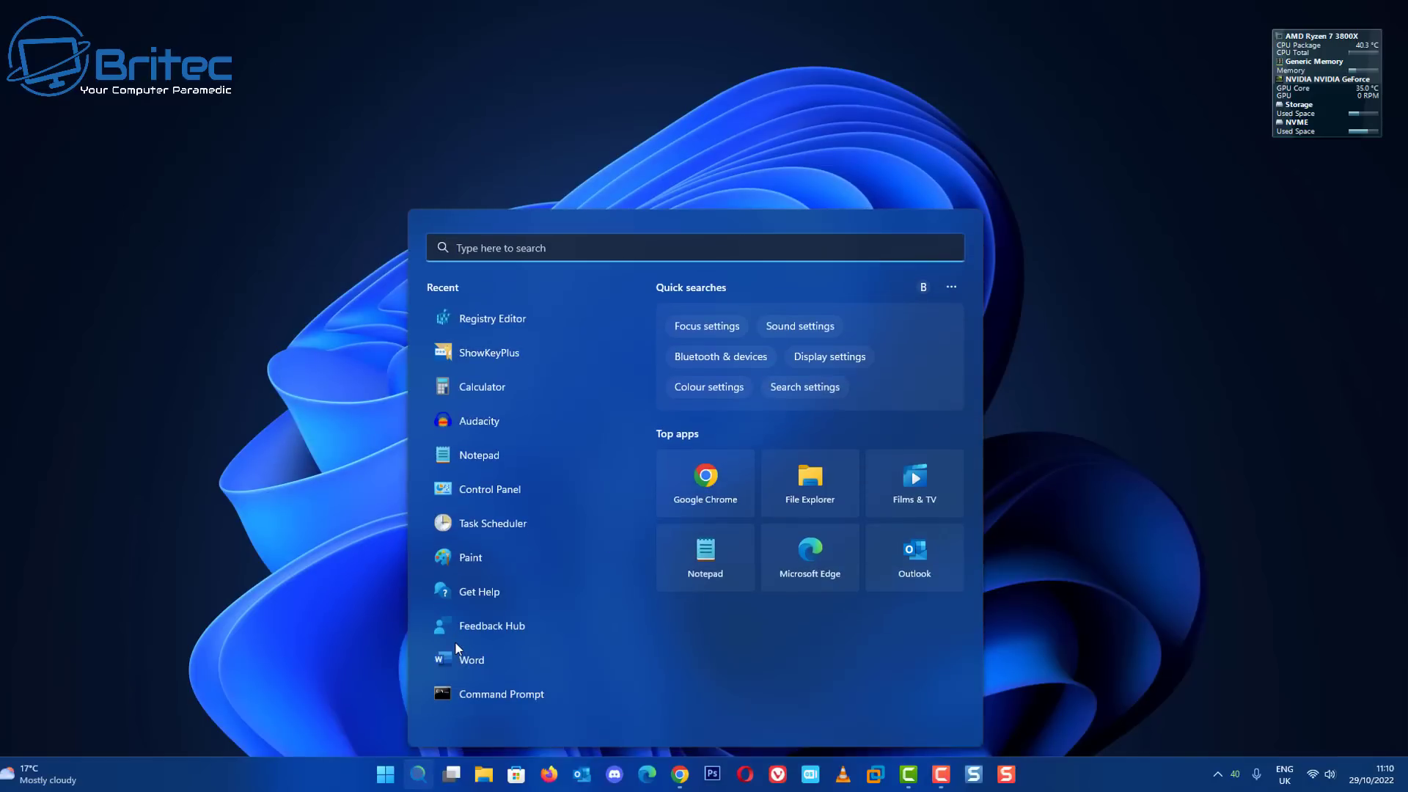
{"action": "type", "text": "restore"}
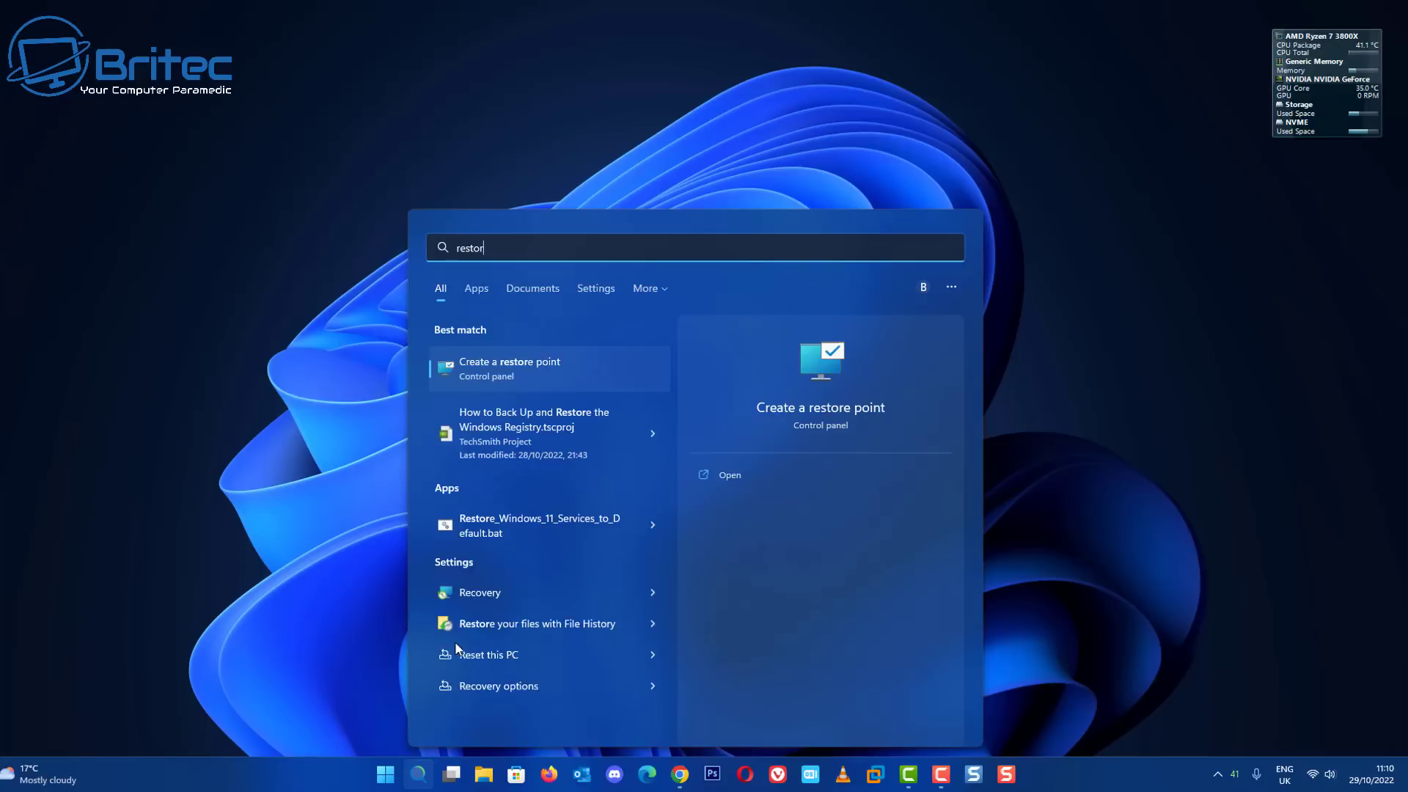
{"action": "left_click", "coordinate": [529, 361]}
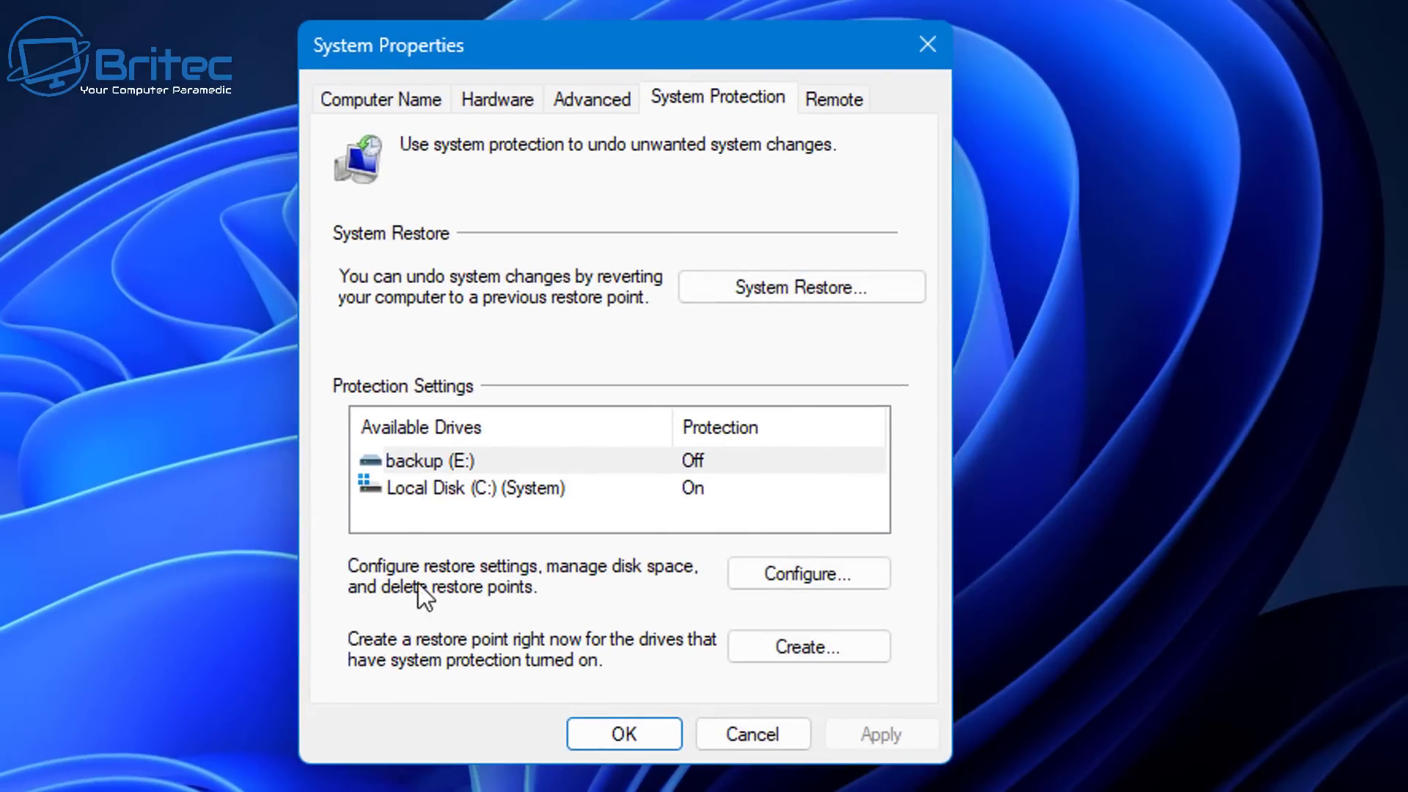
{"action": "left_click", "coordinate": [471, 488]}
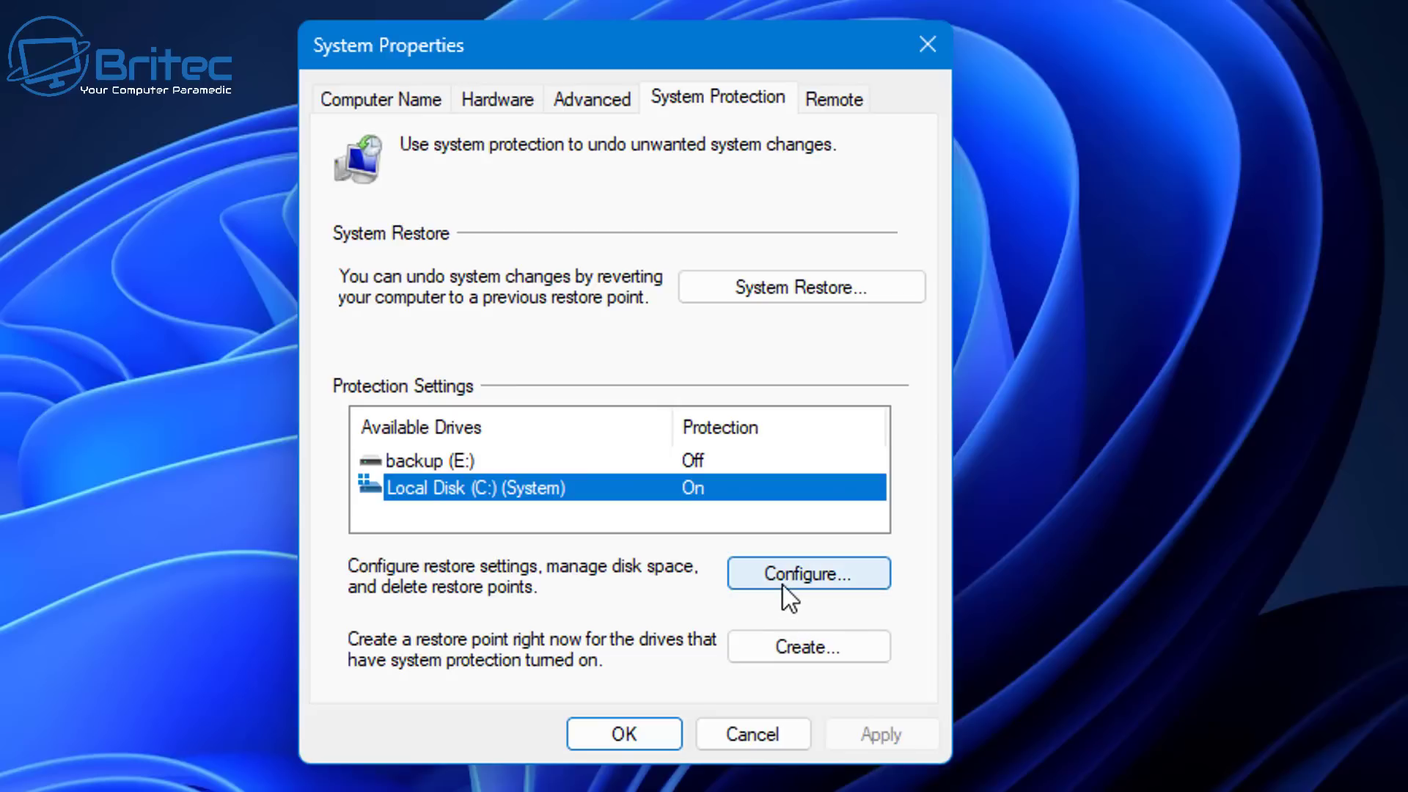
Create a new restore point described as 'before registry tweak'
{"action": "left_click", "coordinate": [781, 637]}
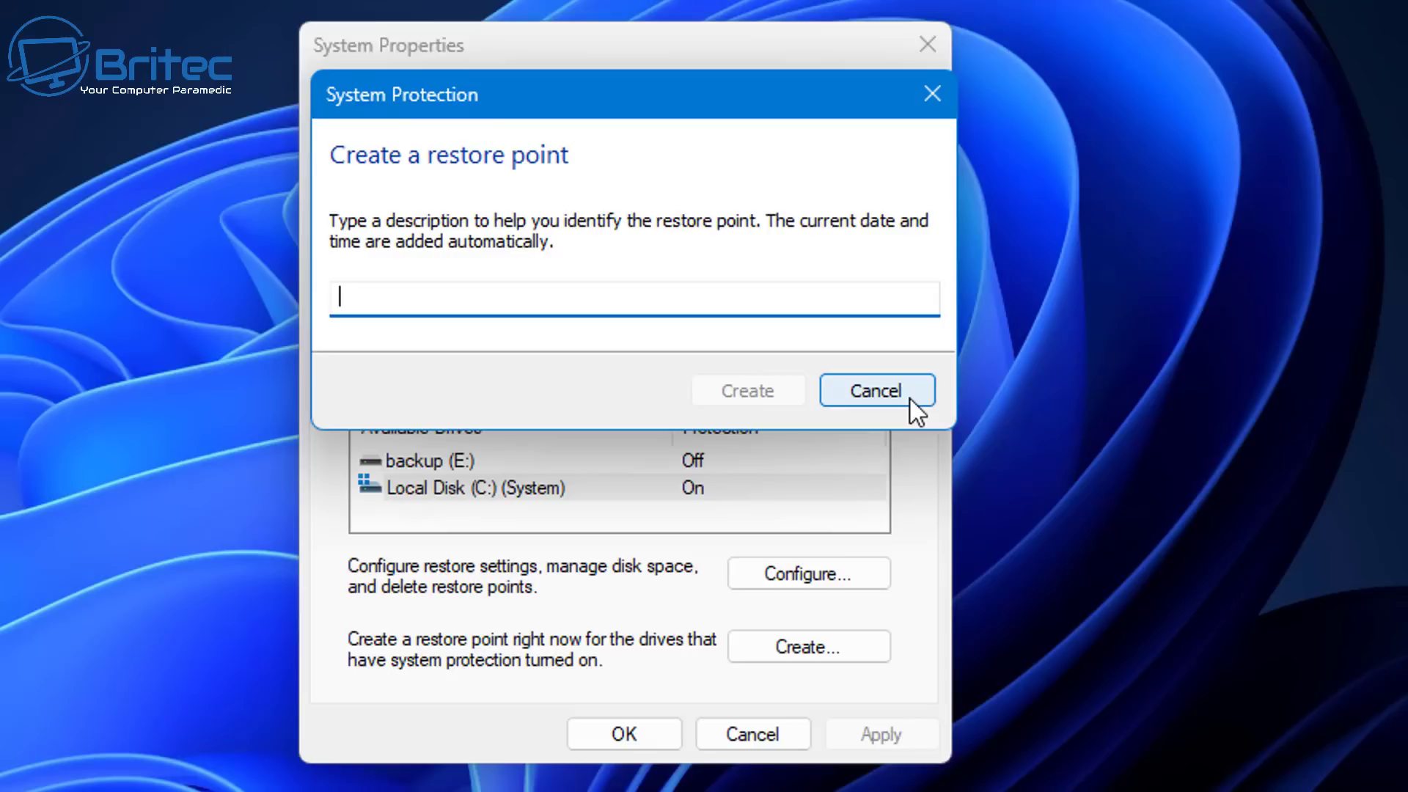
{"action": "type", "text": "b"}
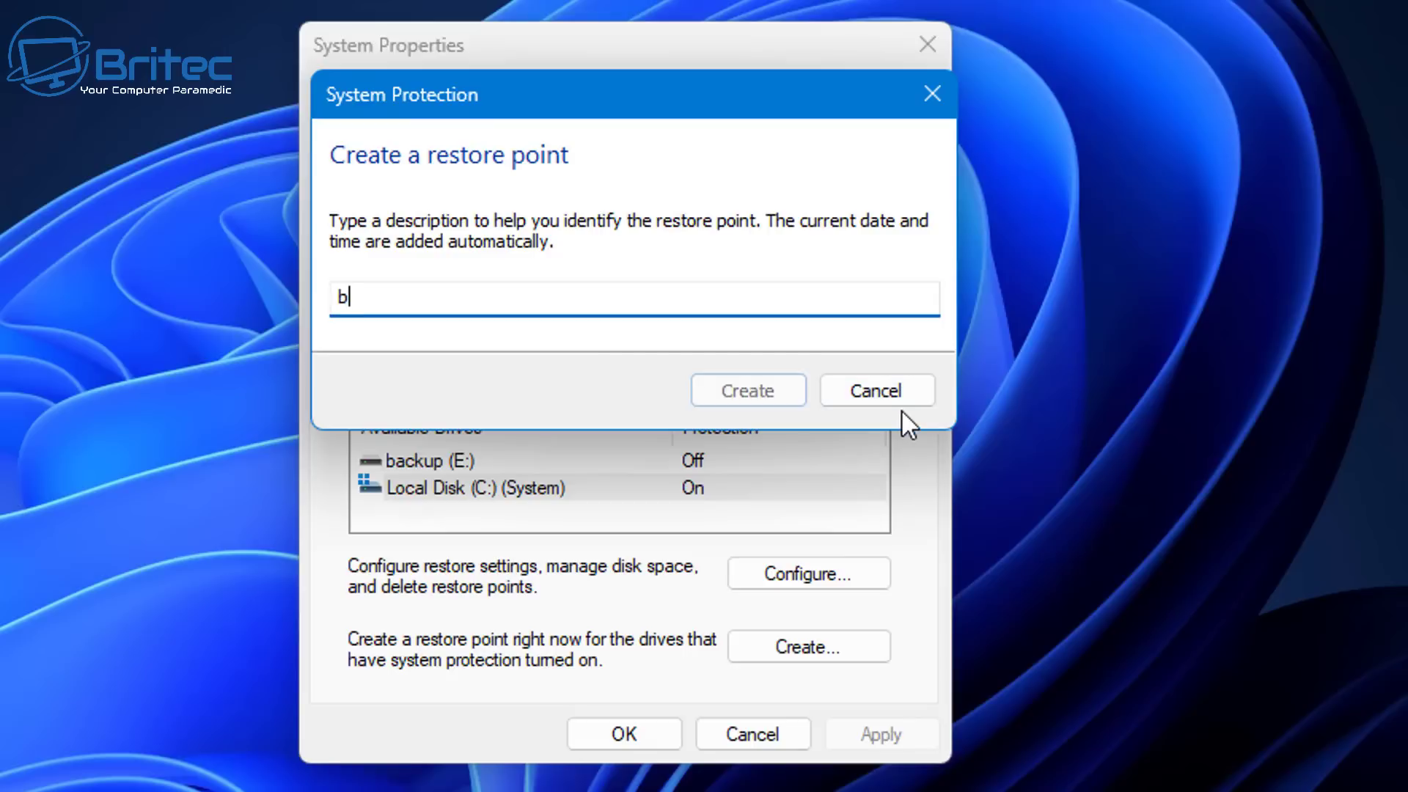
{"action": "type", "text": "efo"}
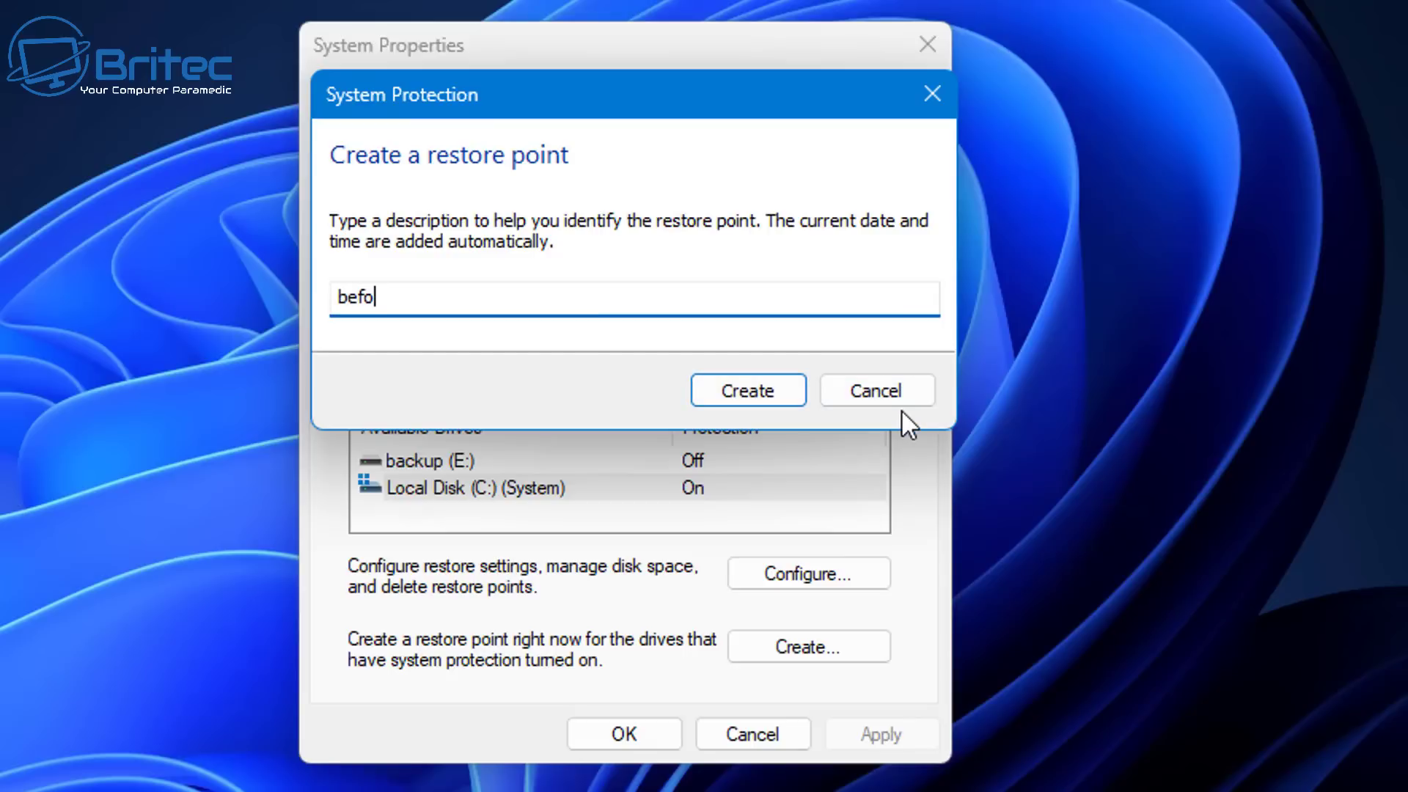
{"action": "type", "text": "re tweak"}
{"action": "left_click", "coordinate": [394, 290]}
{"action": "type", "text": "registry"}
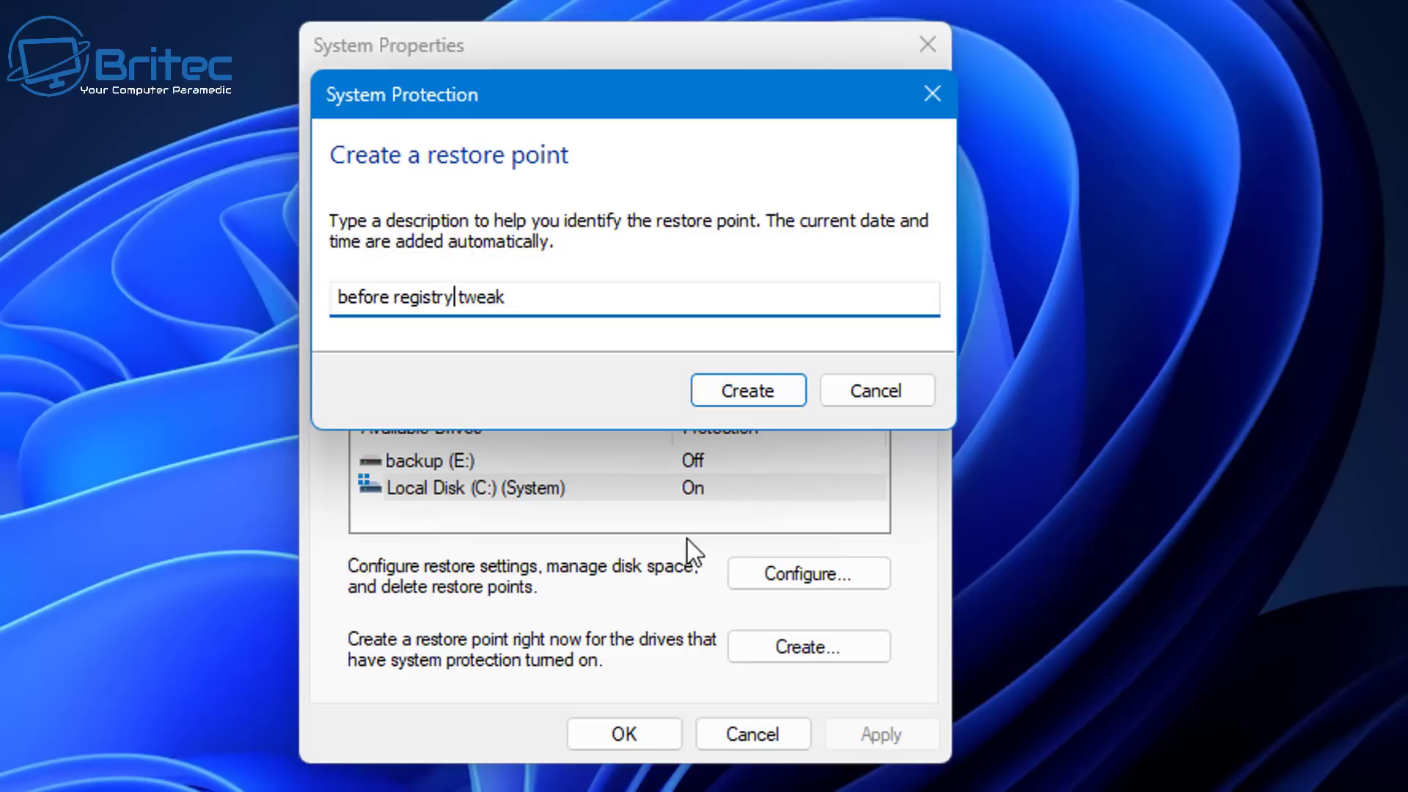
{"action": "left_click", "coordinate": [771, 398]}
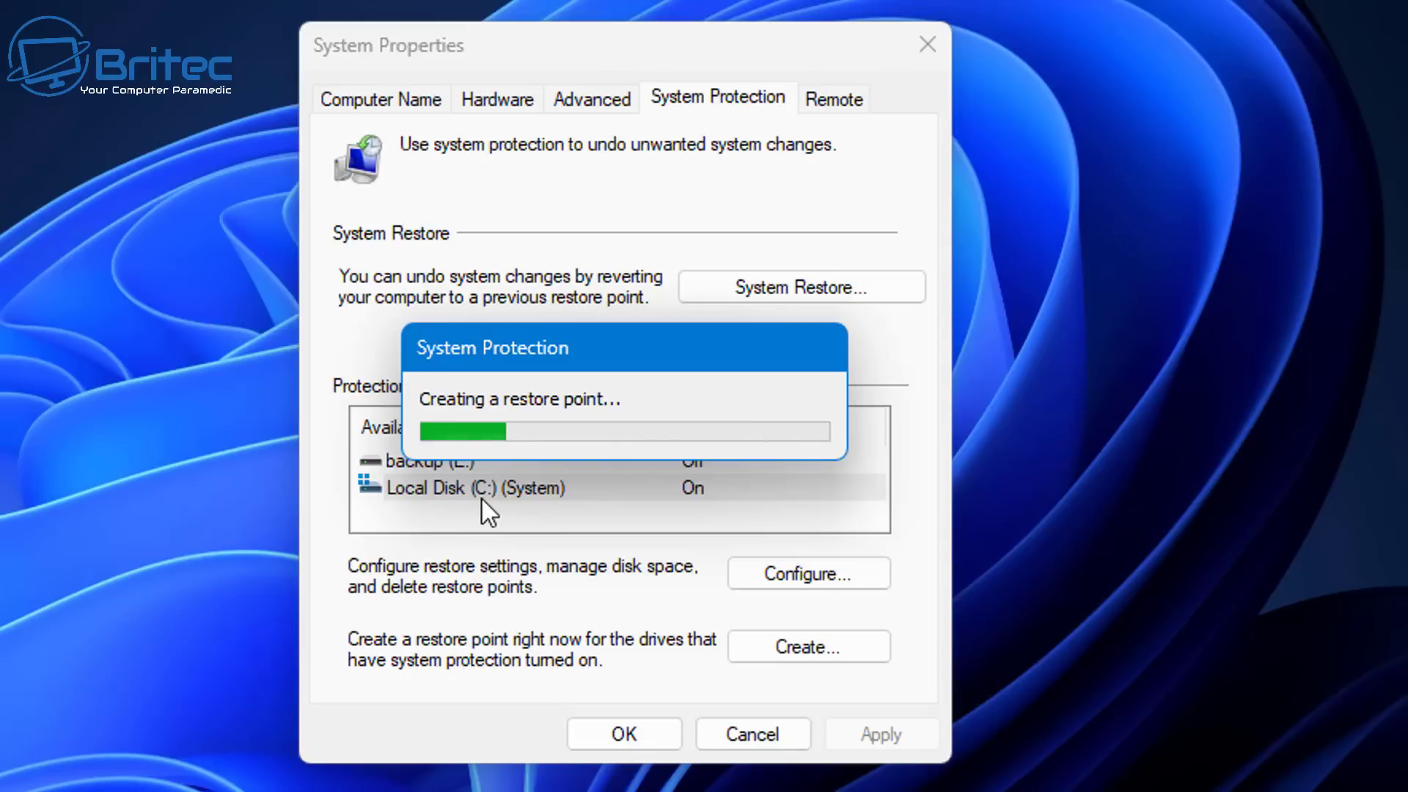
Dismiss the success message and review drive C: protection settings without changing anything
{"action": "left_click", "coordinate": [785, 411]}
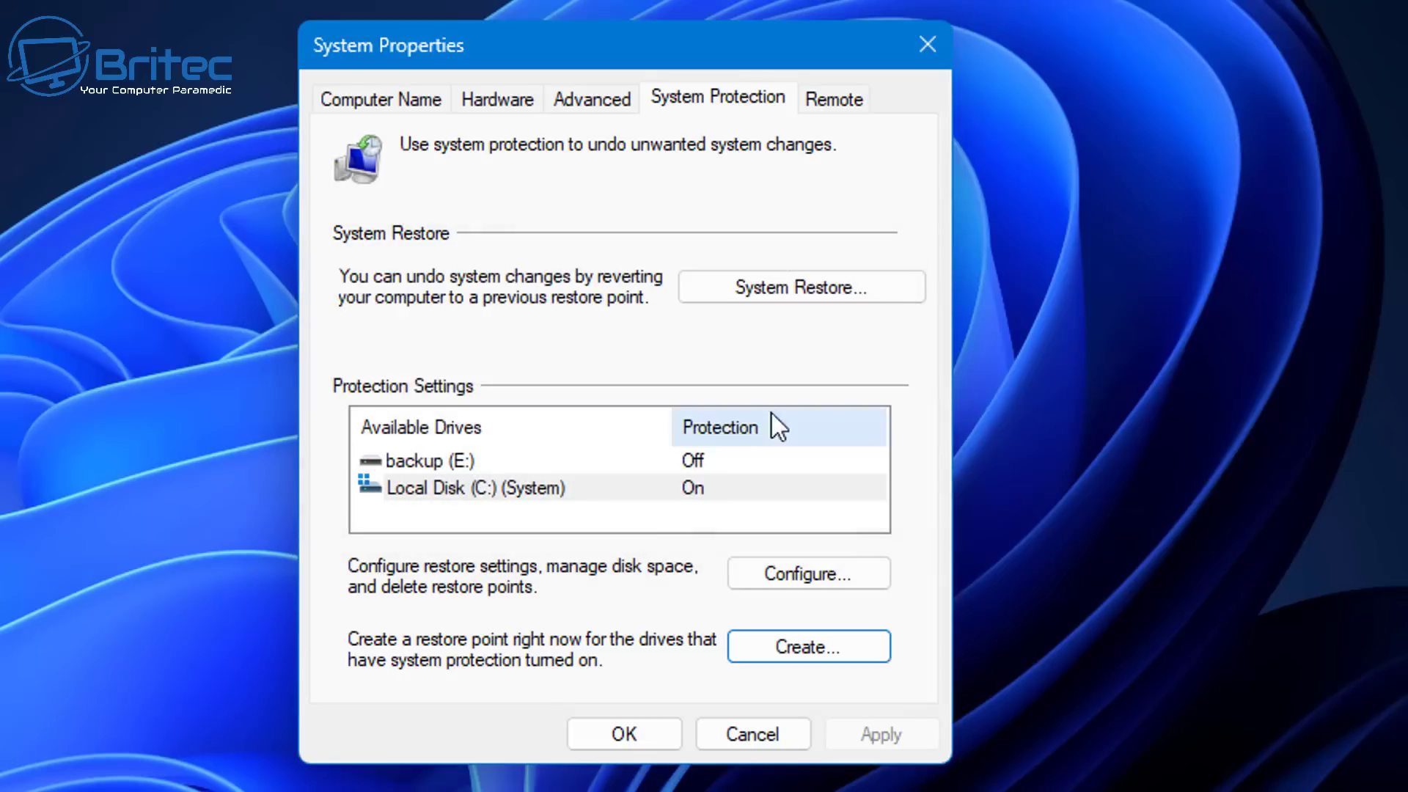
{"action": "left_click", "coordinate": [788, 582]}
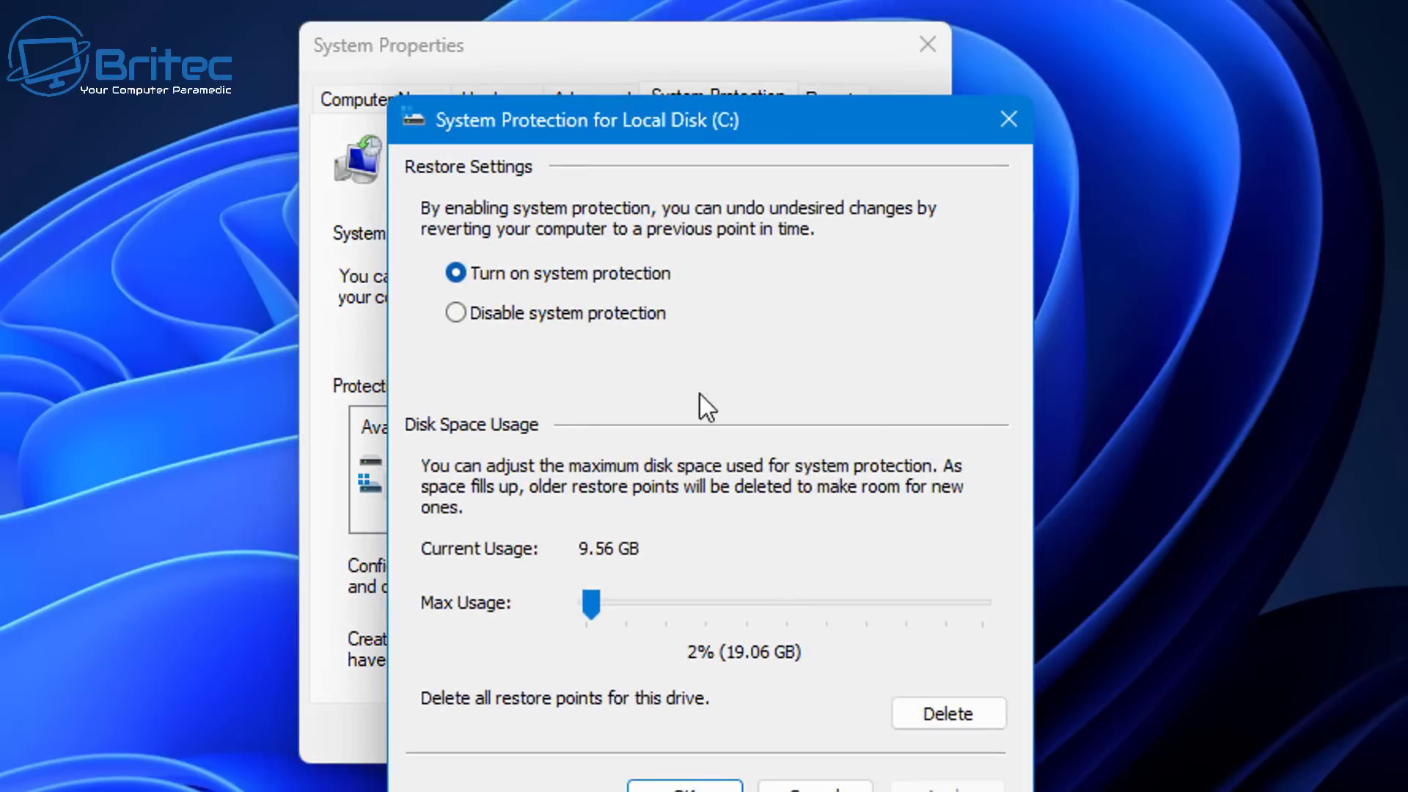
{"action": "left_click_drag", "start_coordinate": [768, 130], "coordinate": [673, 69]}
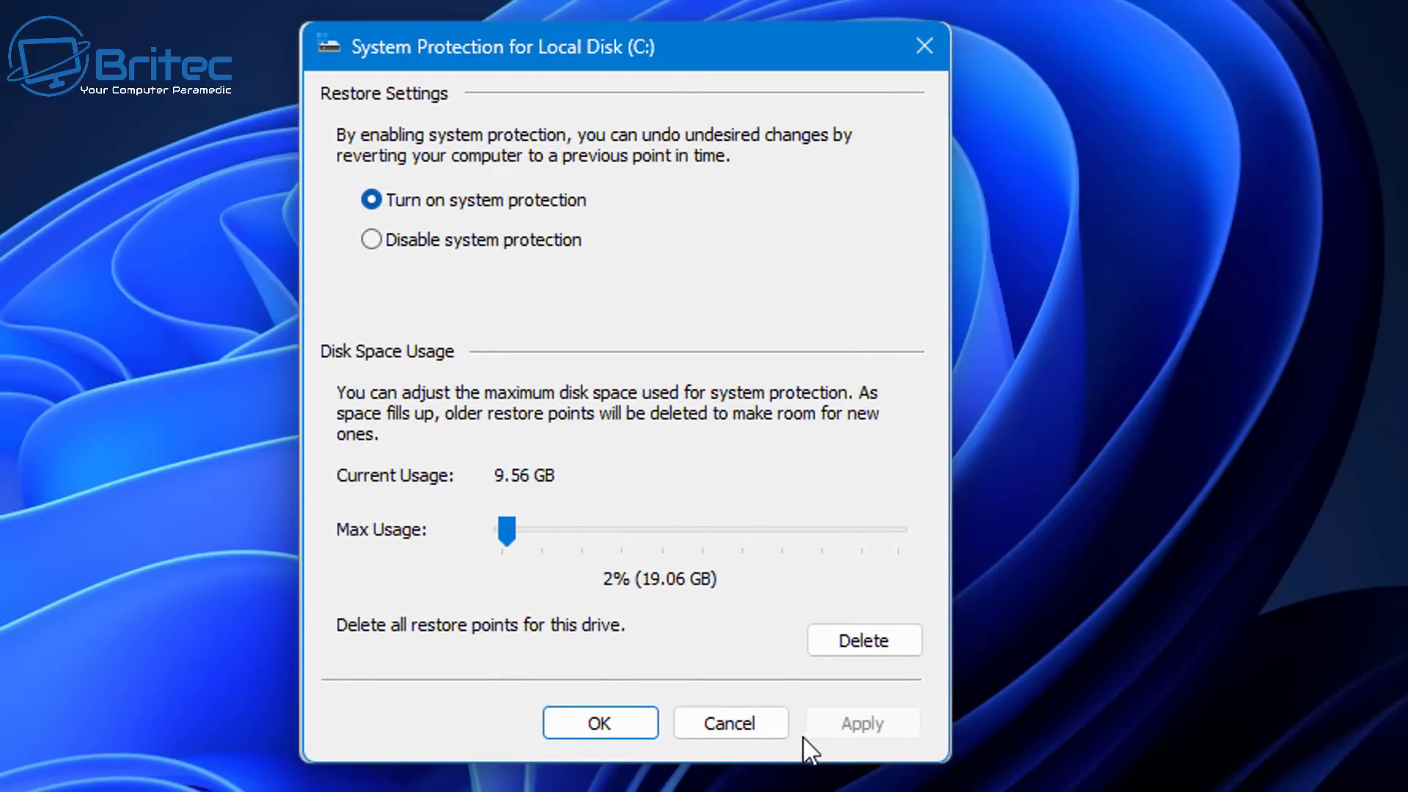
{"action": "left_click", "coordinate": [733, 726]}
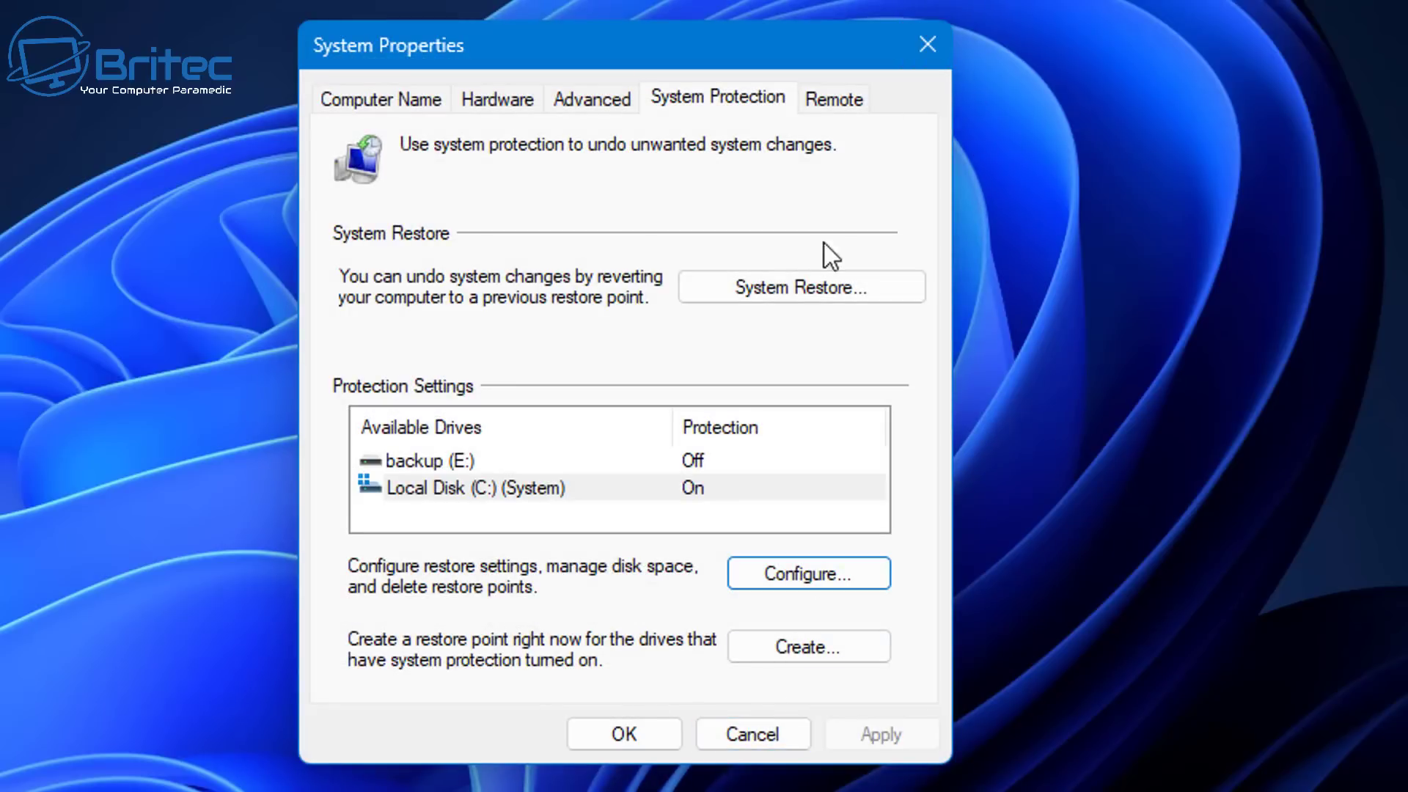
Confirm 'before registry tweak' appears in System Restore's restore point list, then close both windows
{"action": "left_click", "coordinate": [770, 293]}
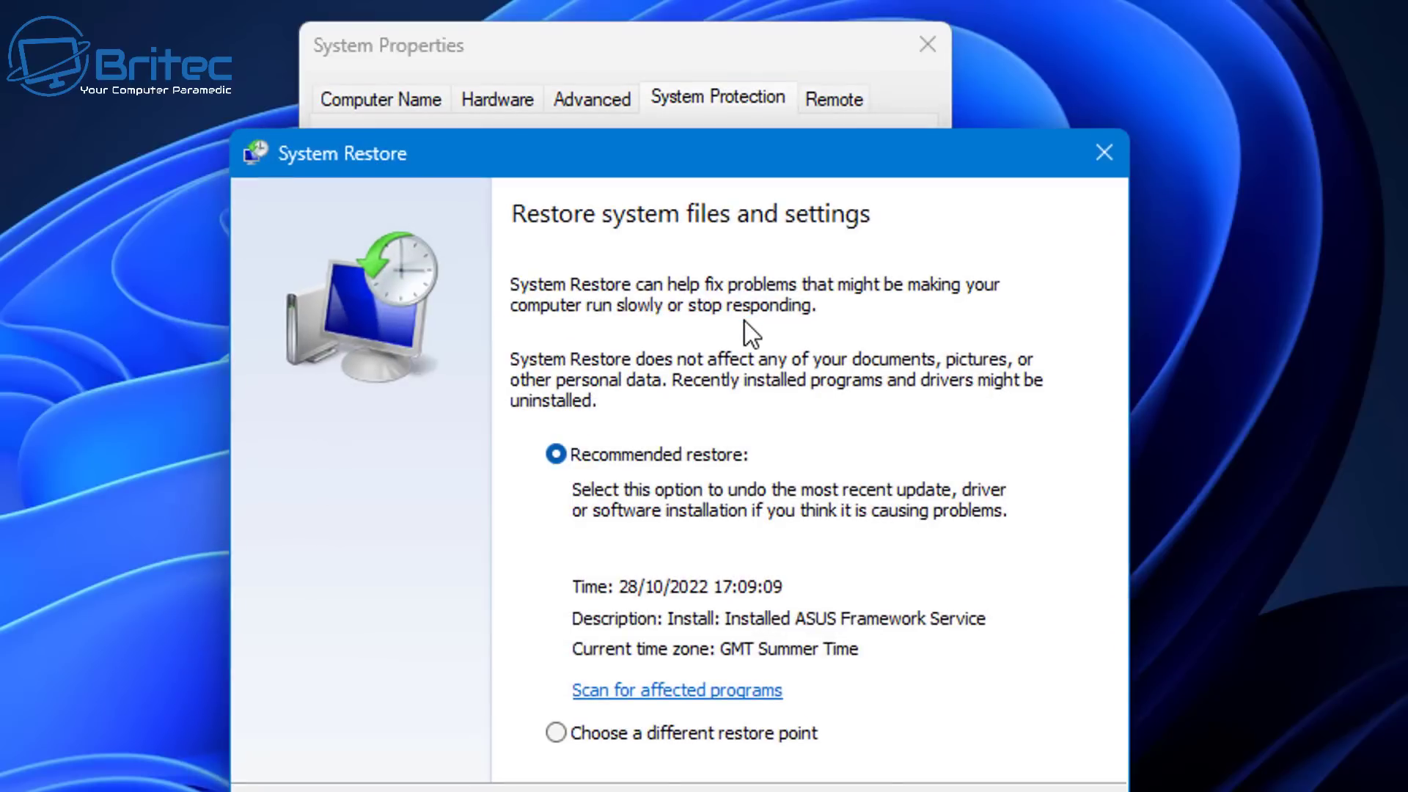
{"action": "mouse_move", "coordinate": [735, 164]}
{"action": "left_mouse_down"}
{"action": "mouse_move", "coordinate": [680, 89]}
{"action": "mouse_move", "coordinate": [736, 82]}
{"action": "mouse_move", "coordinate": [737, 132]}
{"action": "mouse_move", "coordinate": [720, 154]}
{"action": "left_mouse_up"}
{"action": "left_click", "coordinate": [1097, 147]}
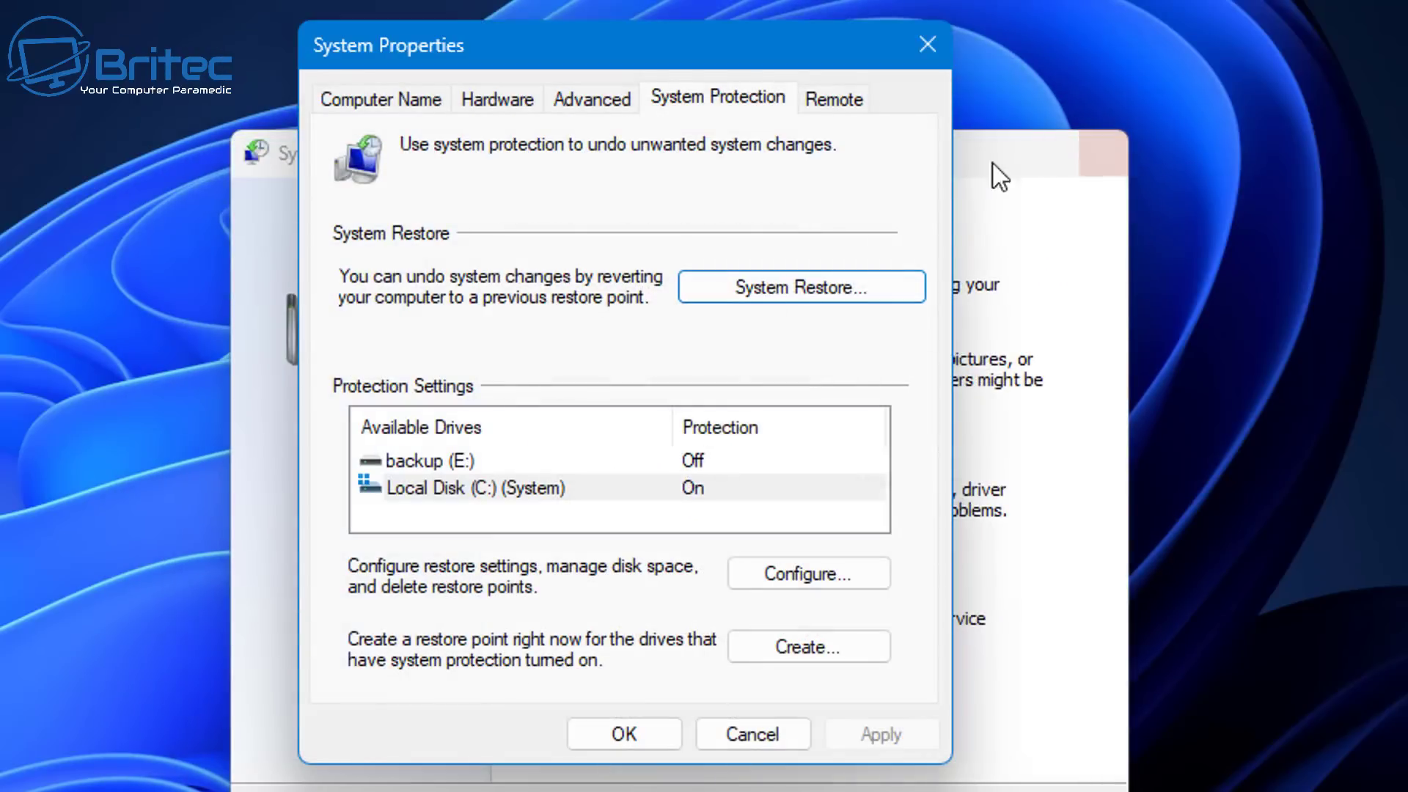
{"action": "left_click", "coordinate": [997, 290]}
{"action": "left_click_drag", "start_coordinate": [740, 162], "coordinate": [723, 59]}
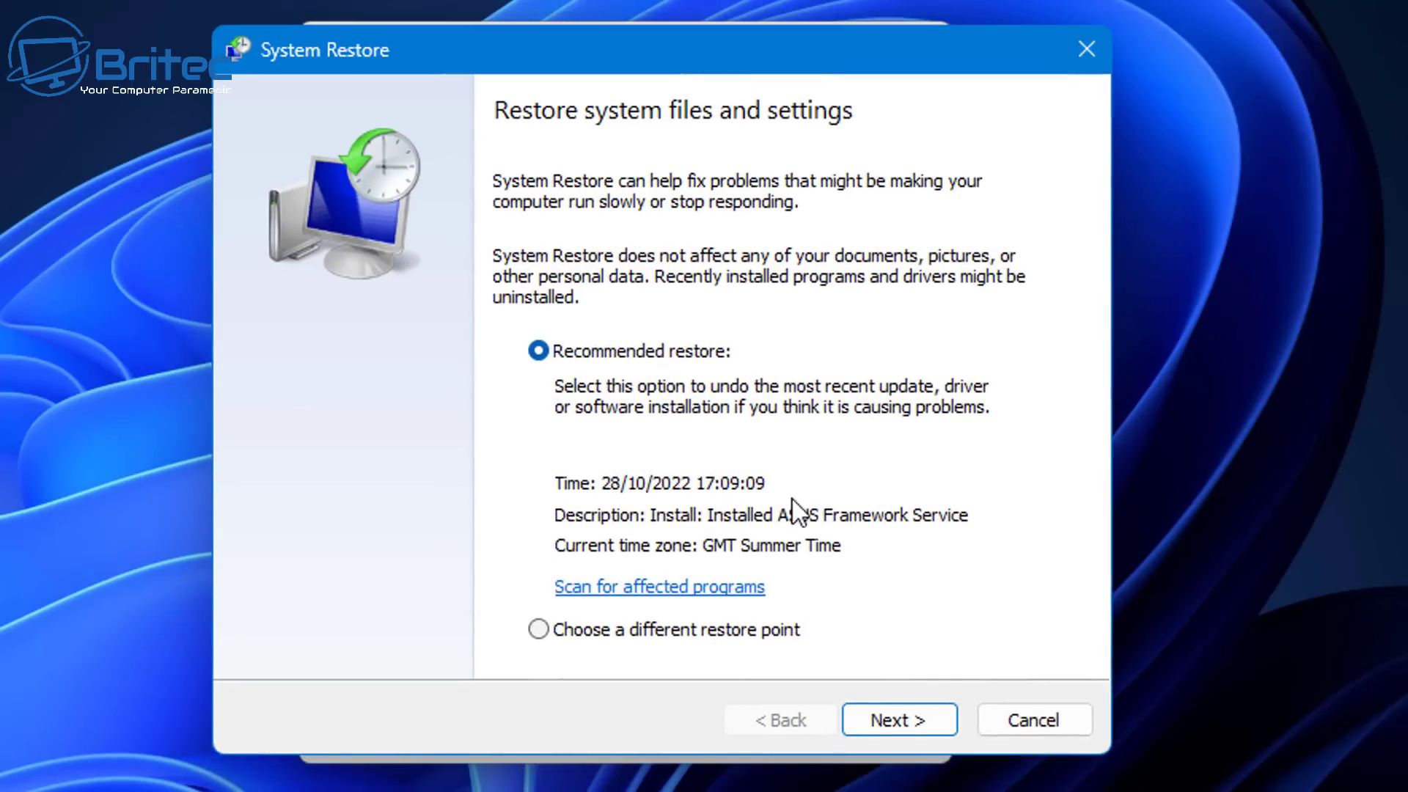
{"action": "left_click", "coordinate": [542, 631]}
{"action": "left_click", "coordinate": [904, 724]}
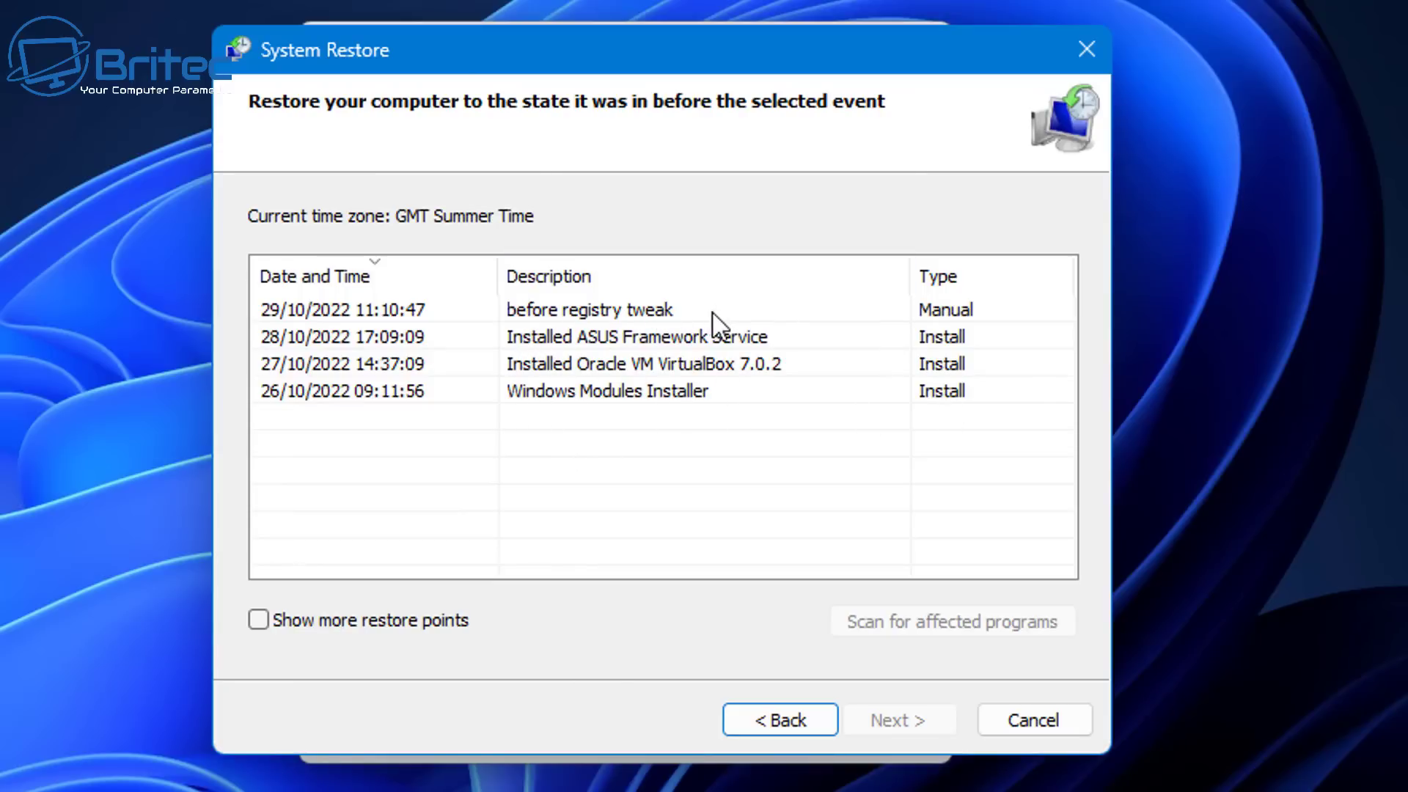
{"action": "left_click", "coordinate": [1086, 49]}
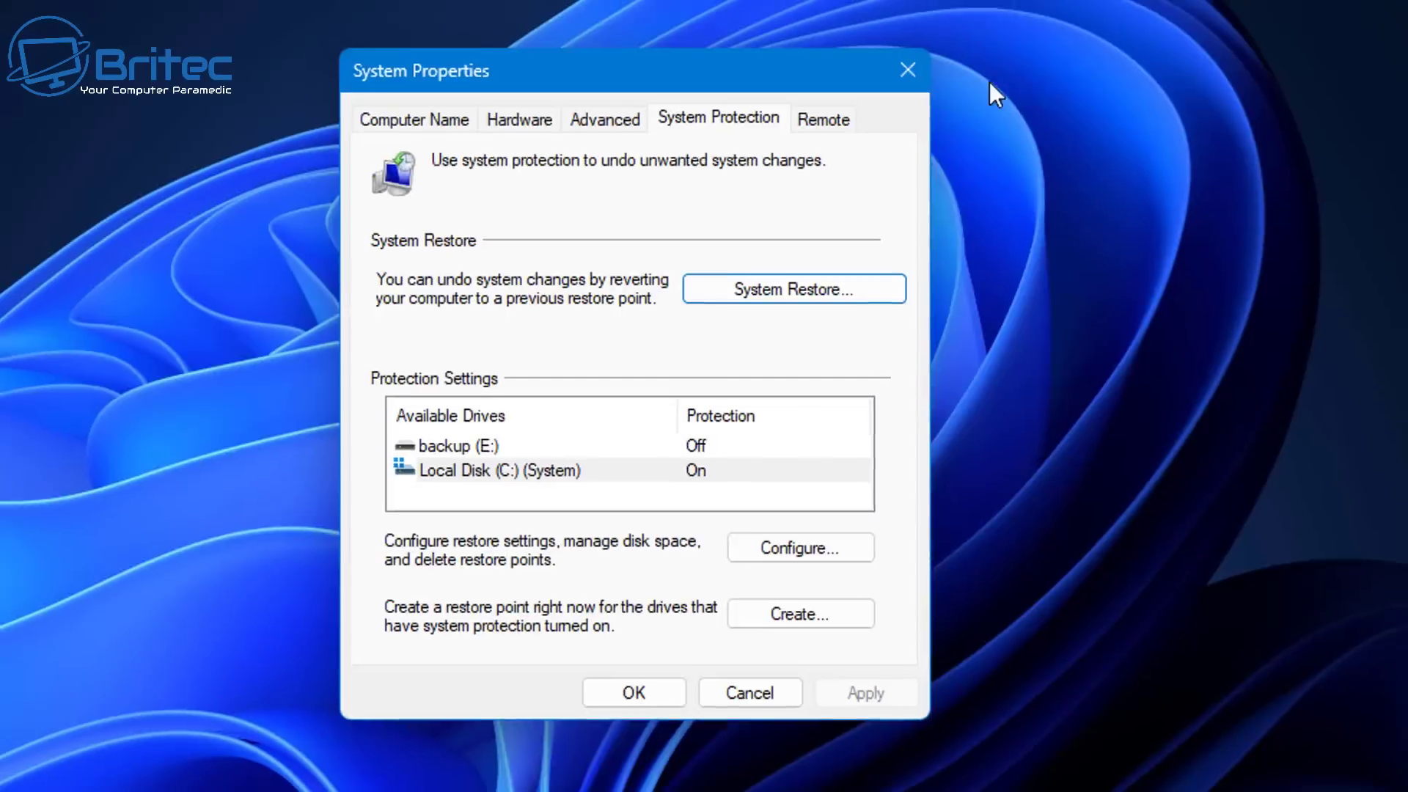
{"action": "left_click", "coordinate": [908, 66]}
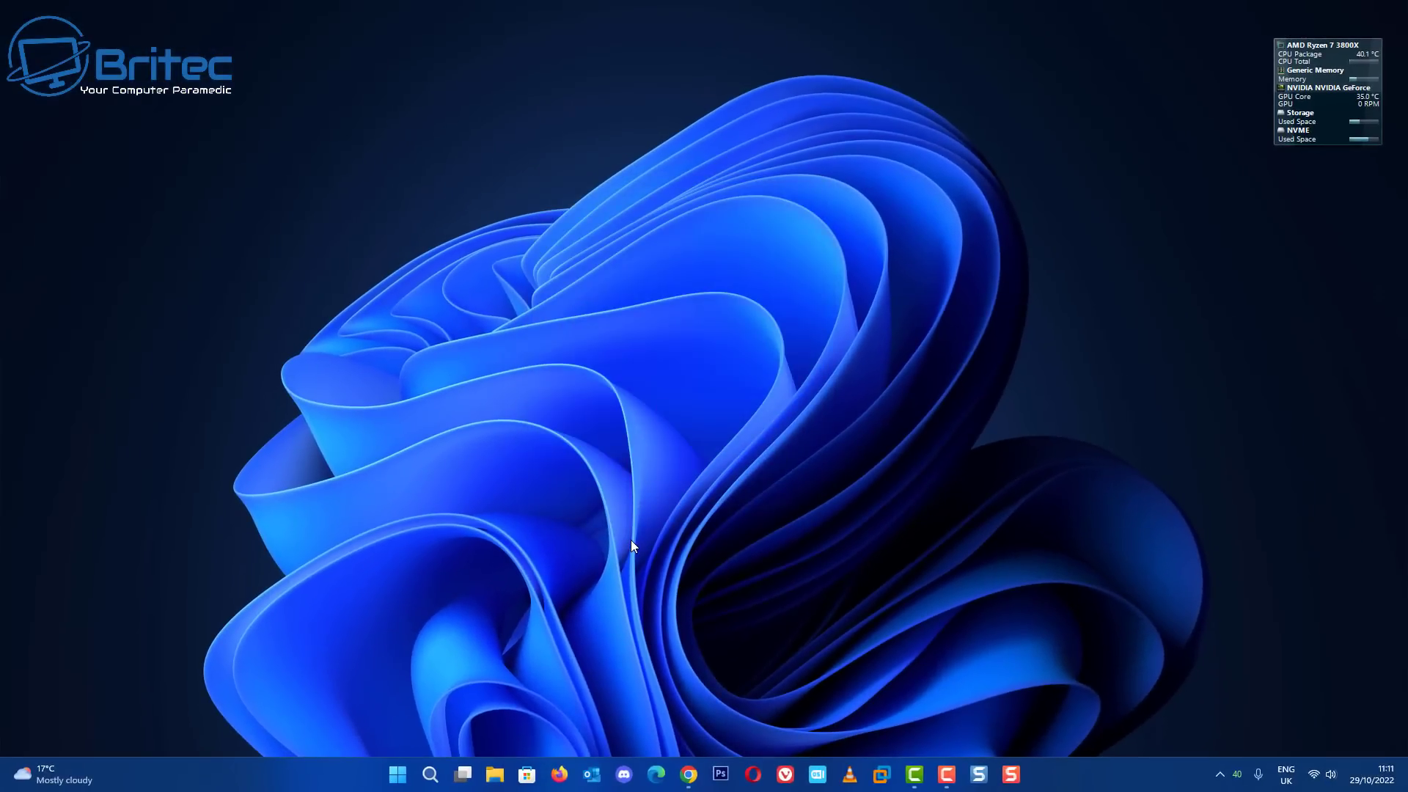